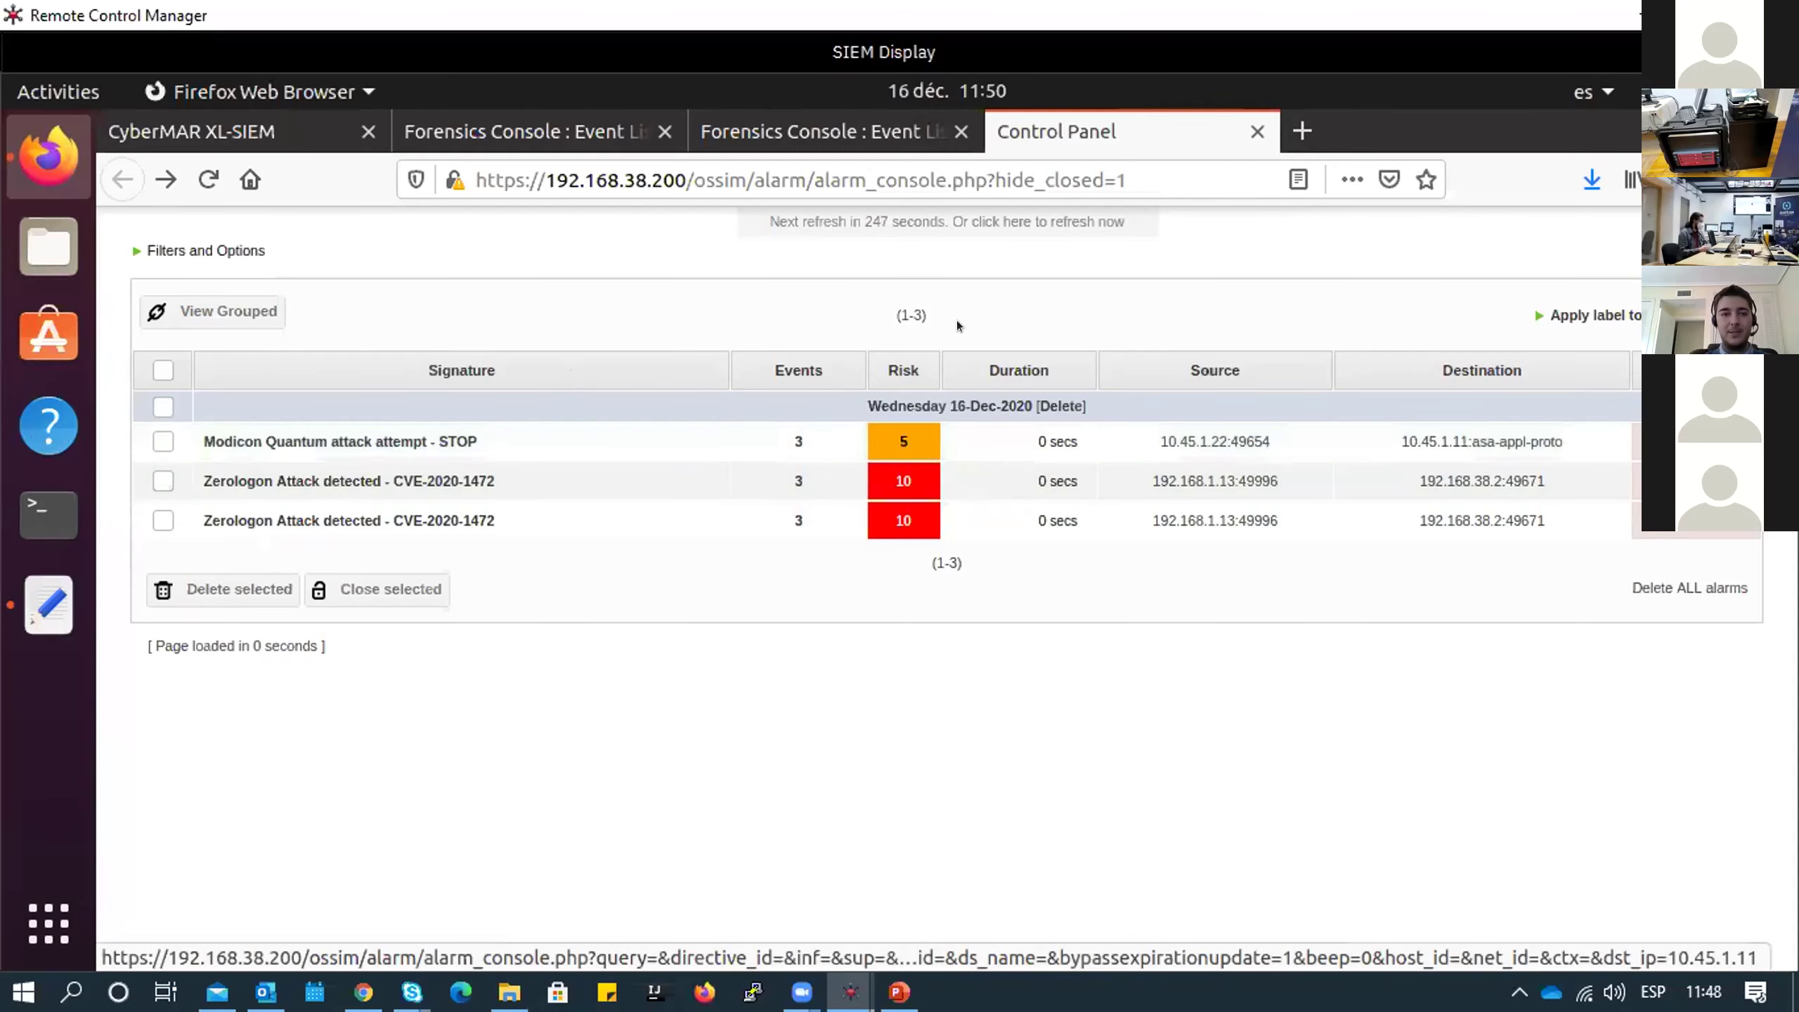
# List today's unique source and destination addresses in the SIEM forensics console
pyautogui.click(554, 119)
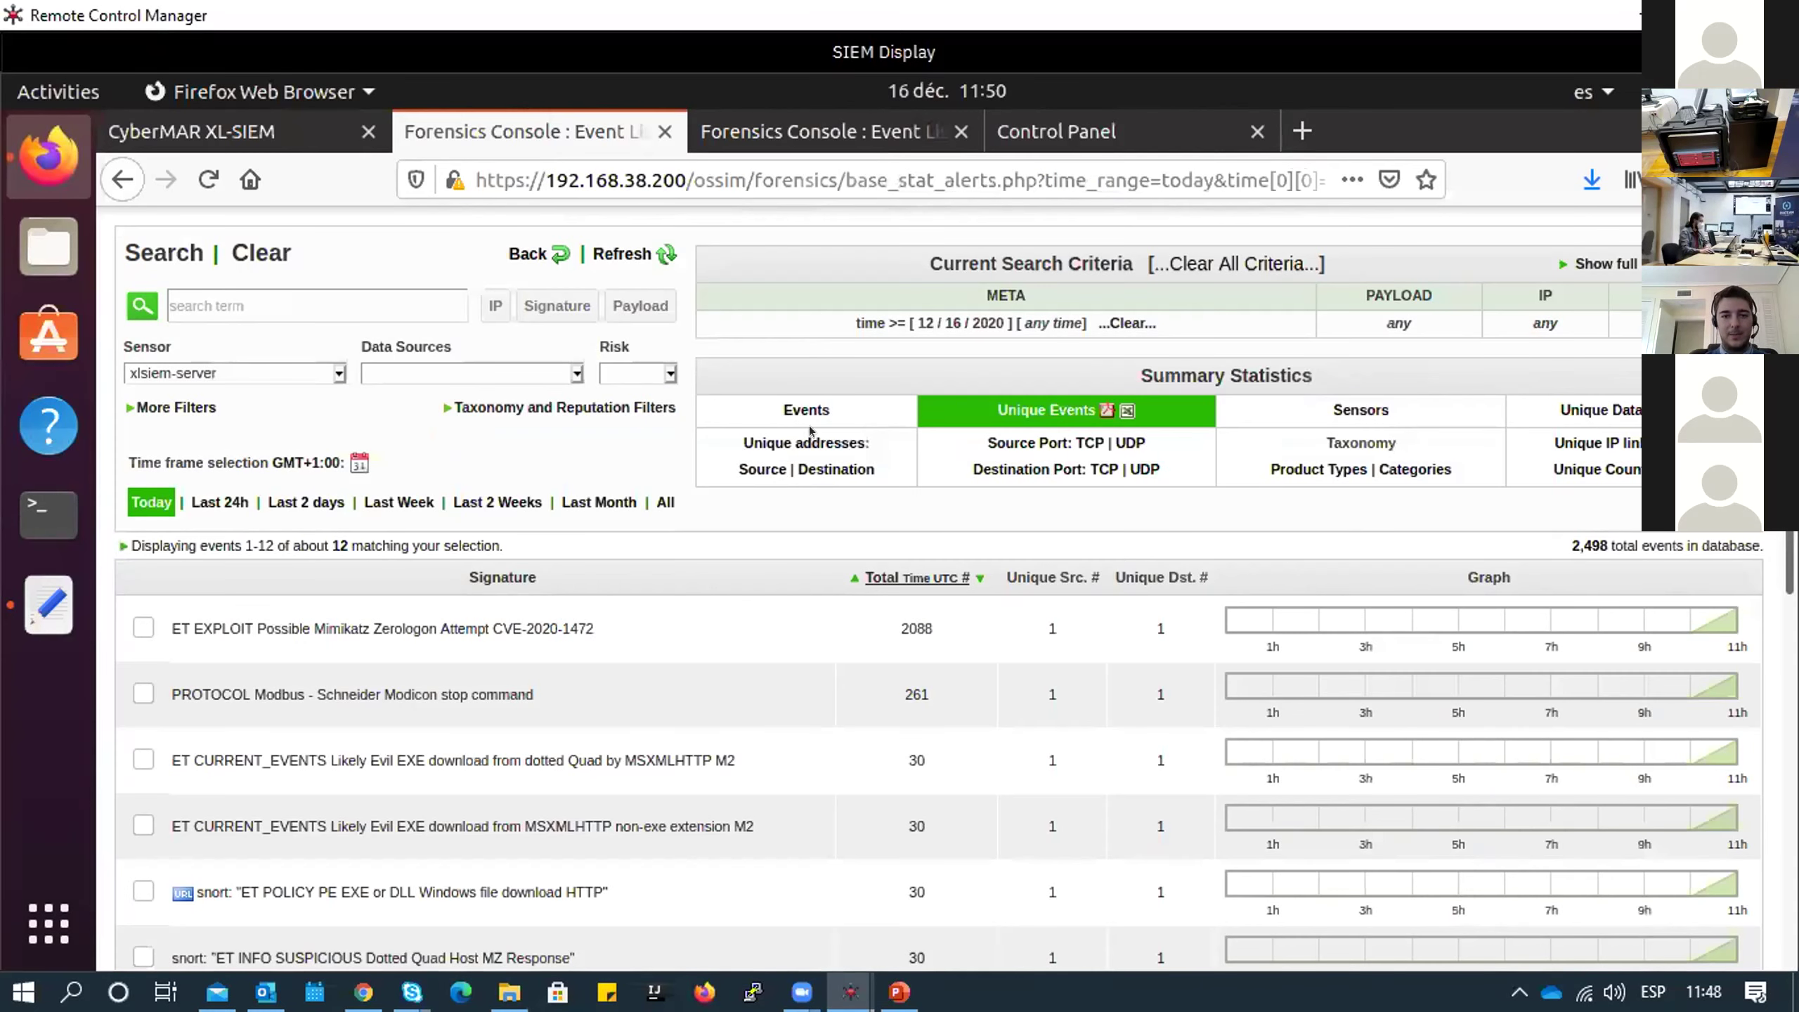
pyautogui.click(769, 436)
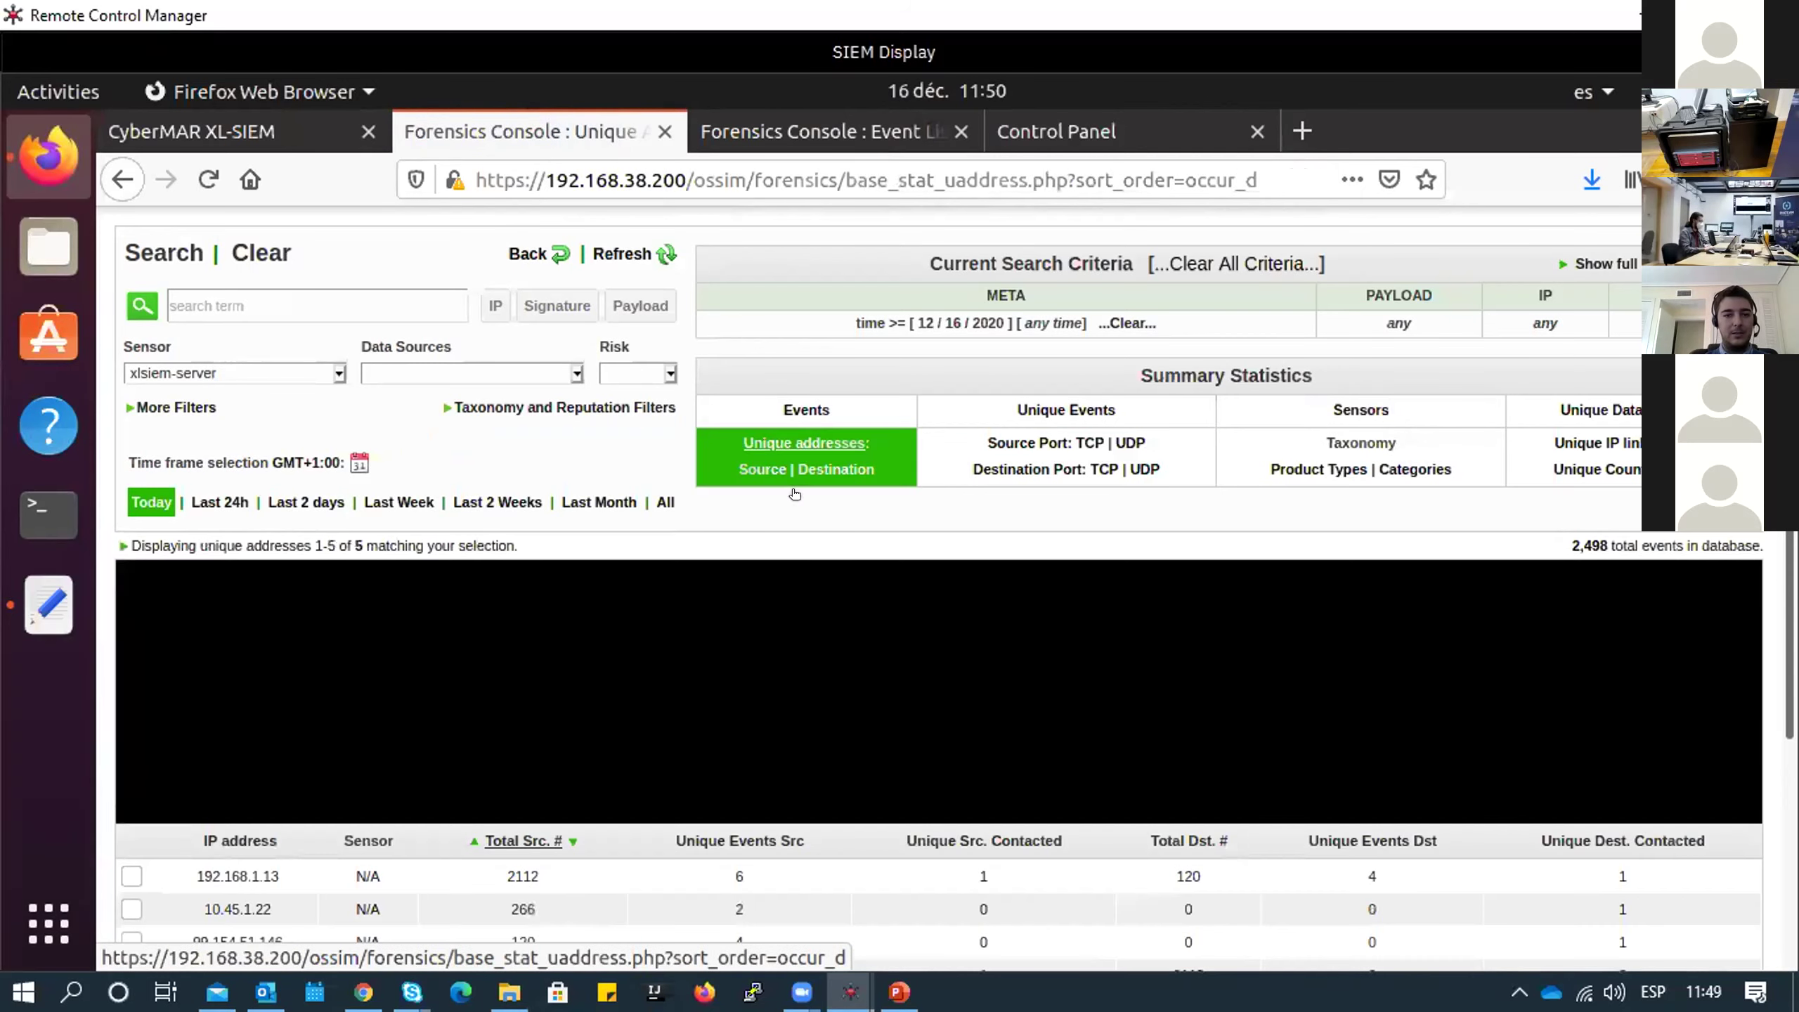
pyautogui.scroll(-4, 825, 550)
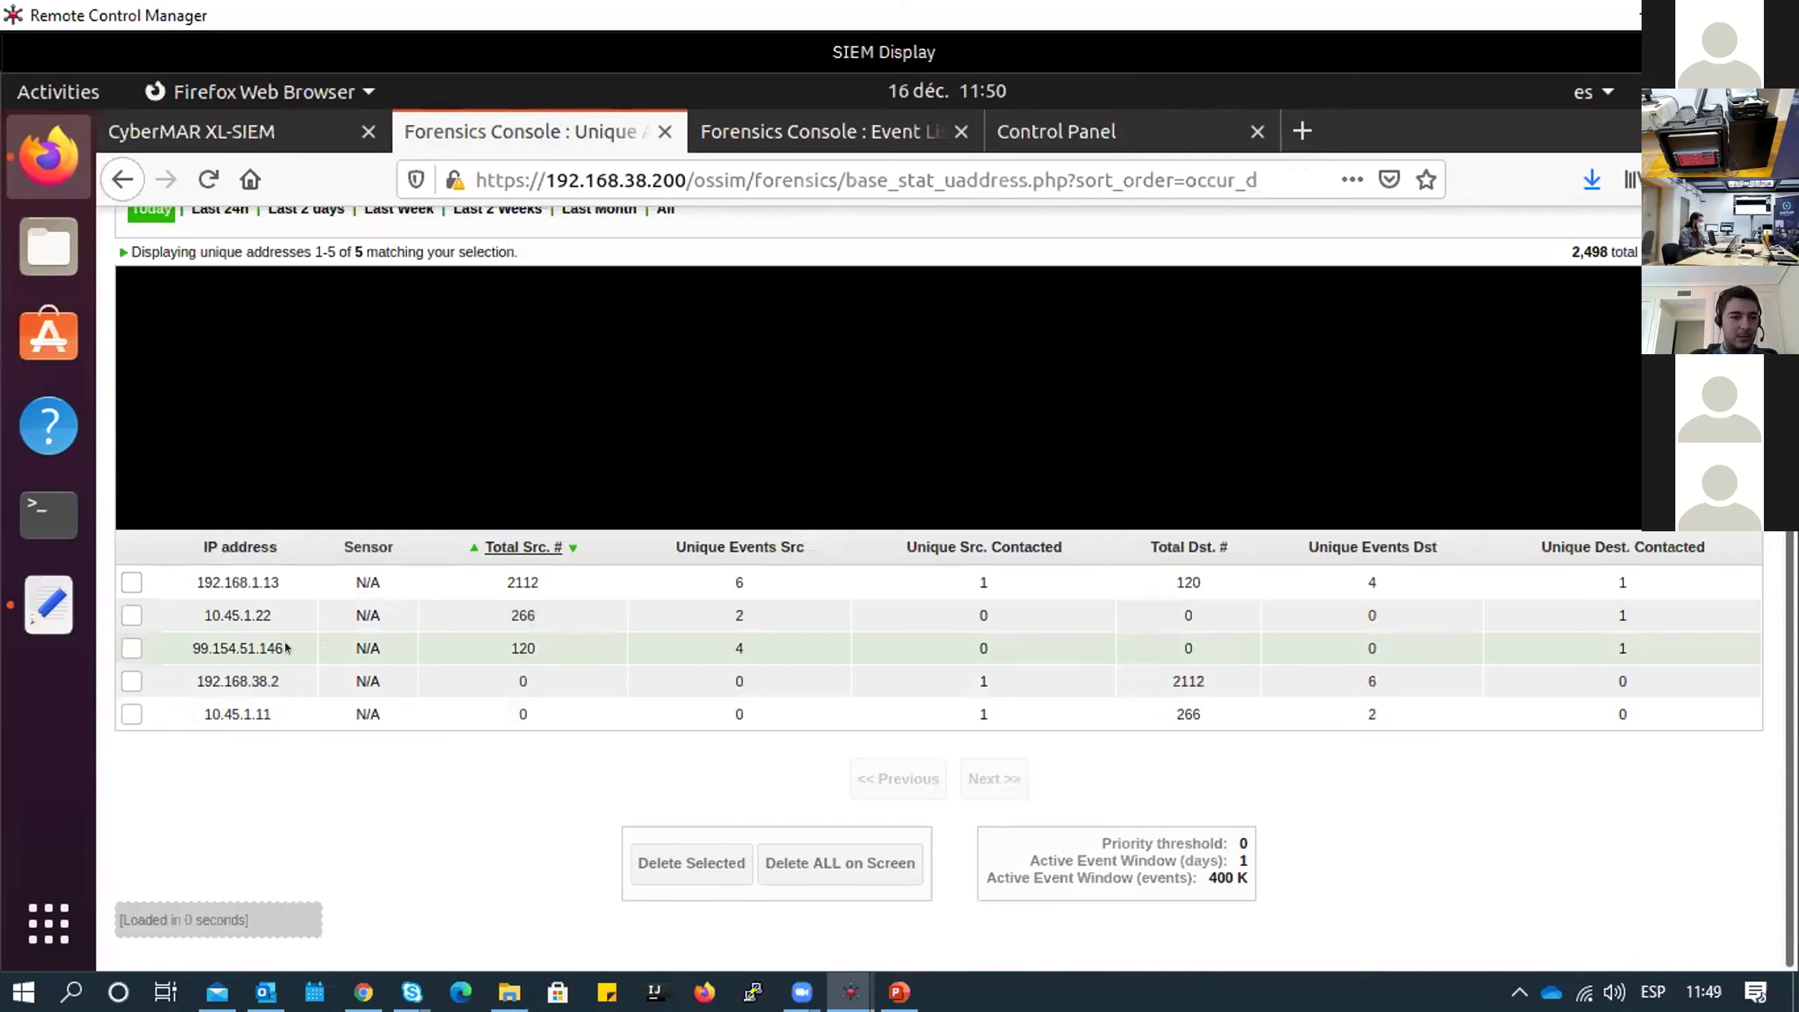
pyautogui.moveTo(281, 648); pyautogui.dragTo(196, 645)
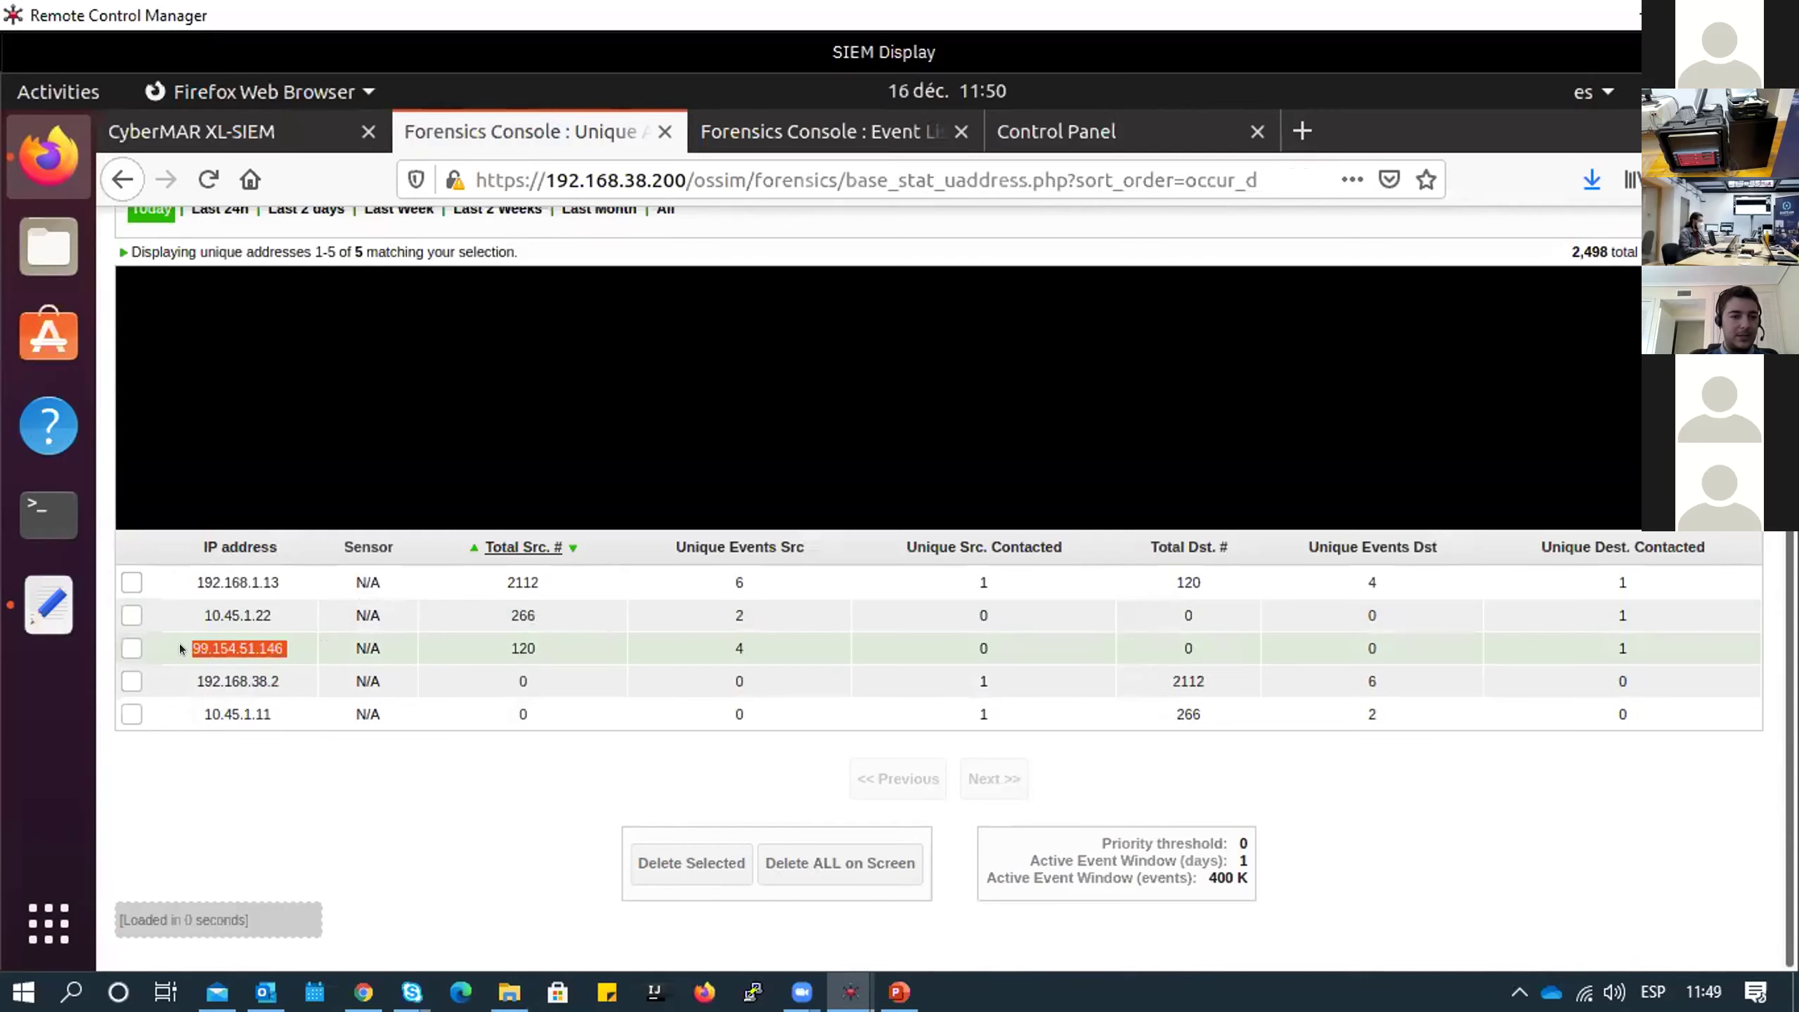
pyautogui.click(217, 779)
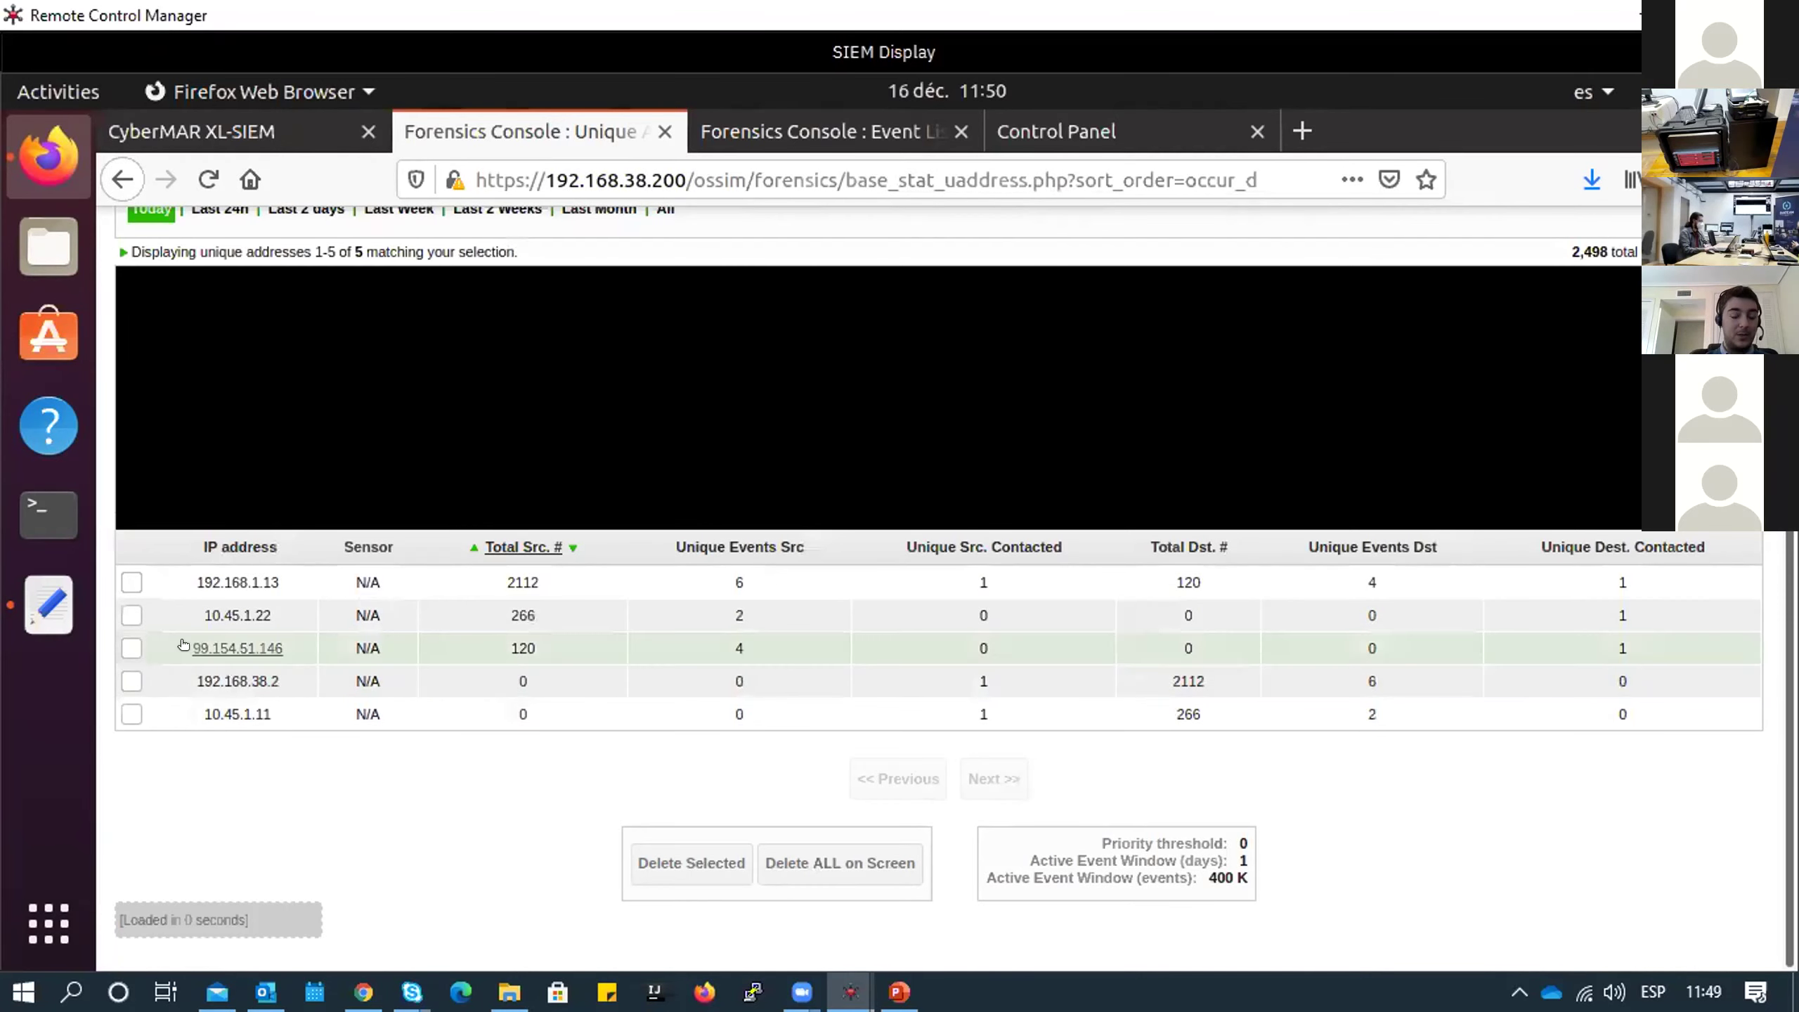
pyautogui.scroll(4, 519, 648)
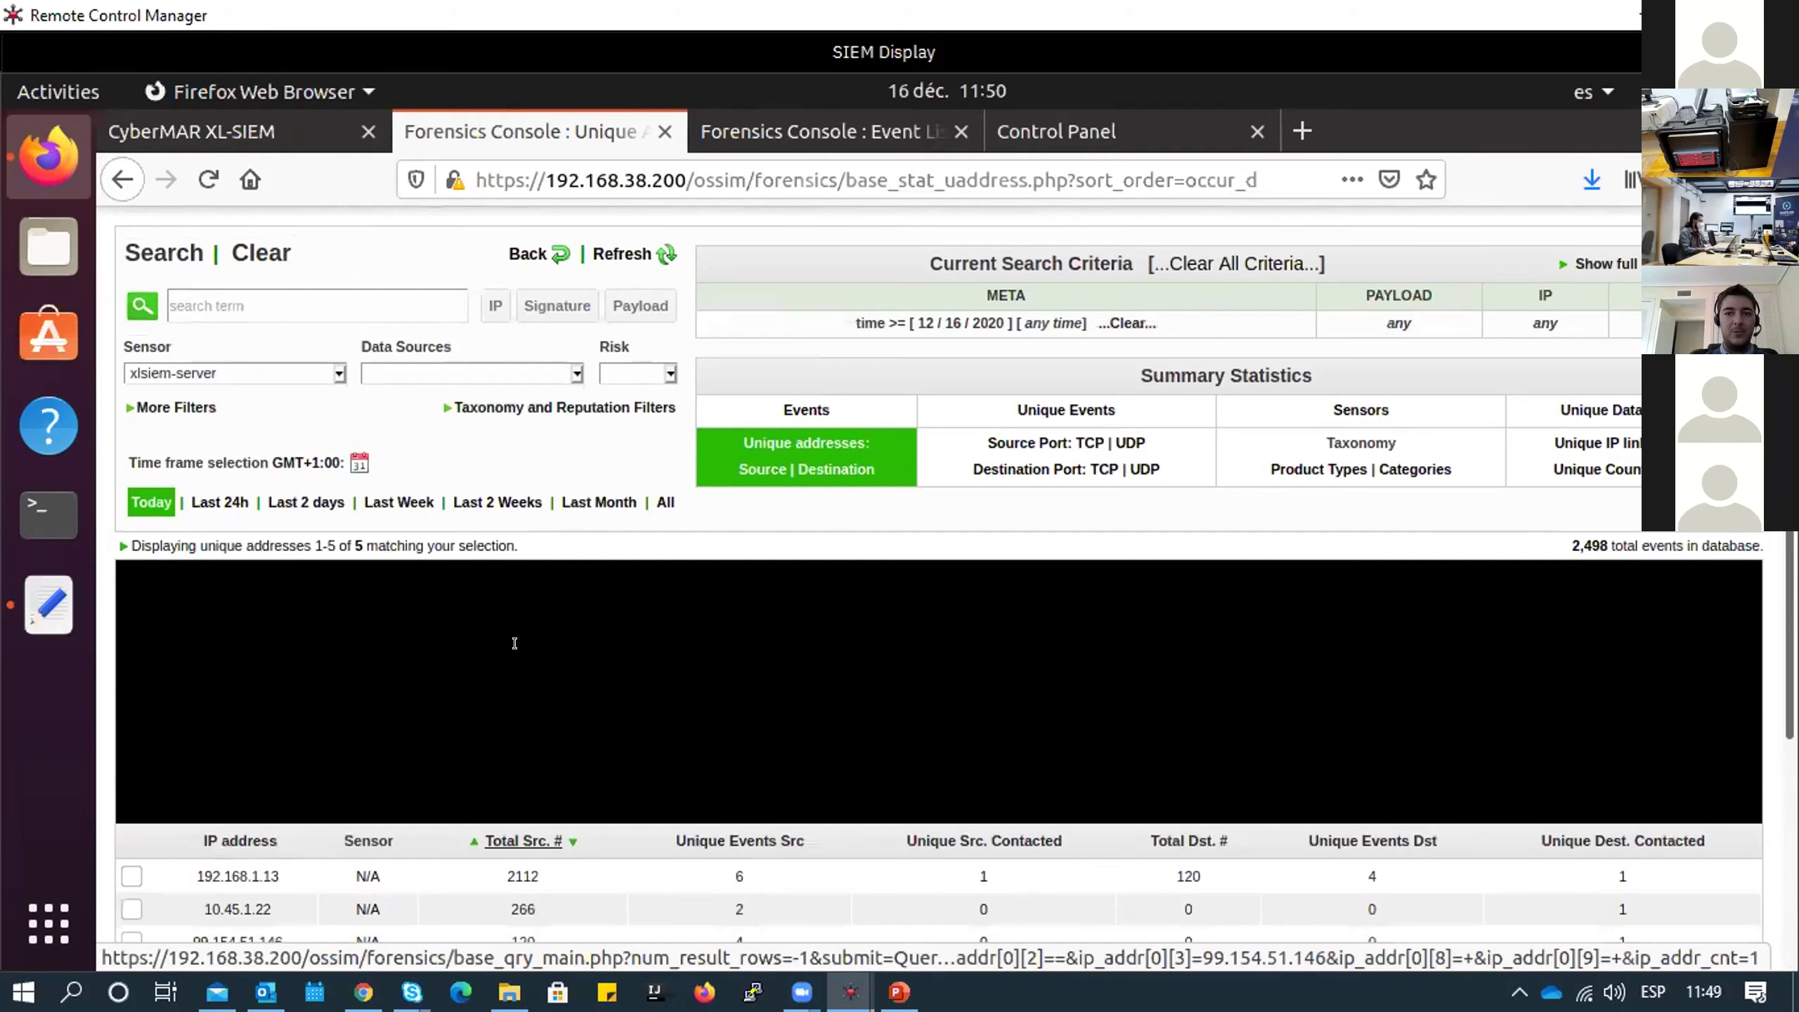
pyautogui.scroll(-4, 519, 648)
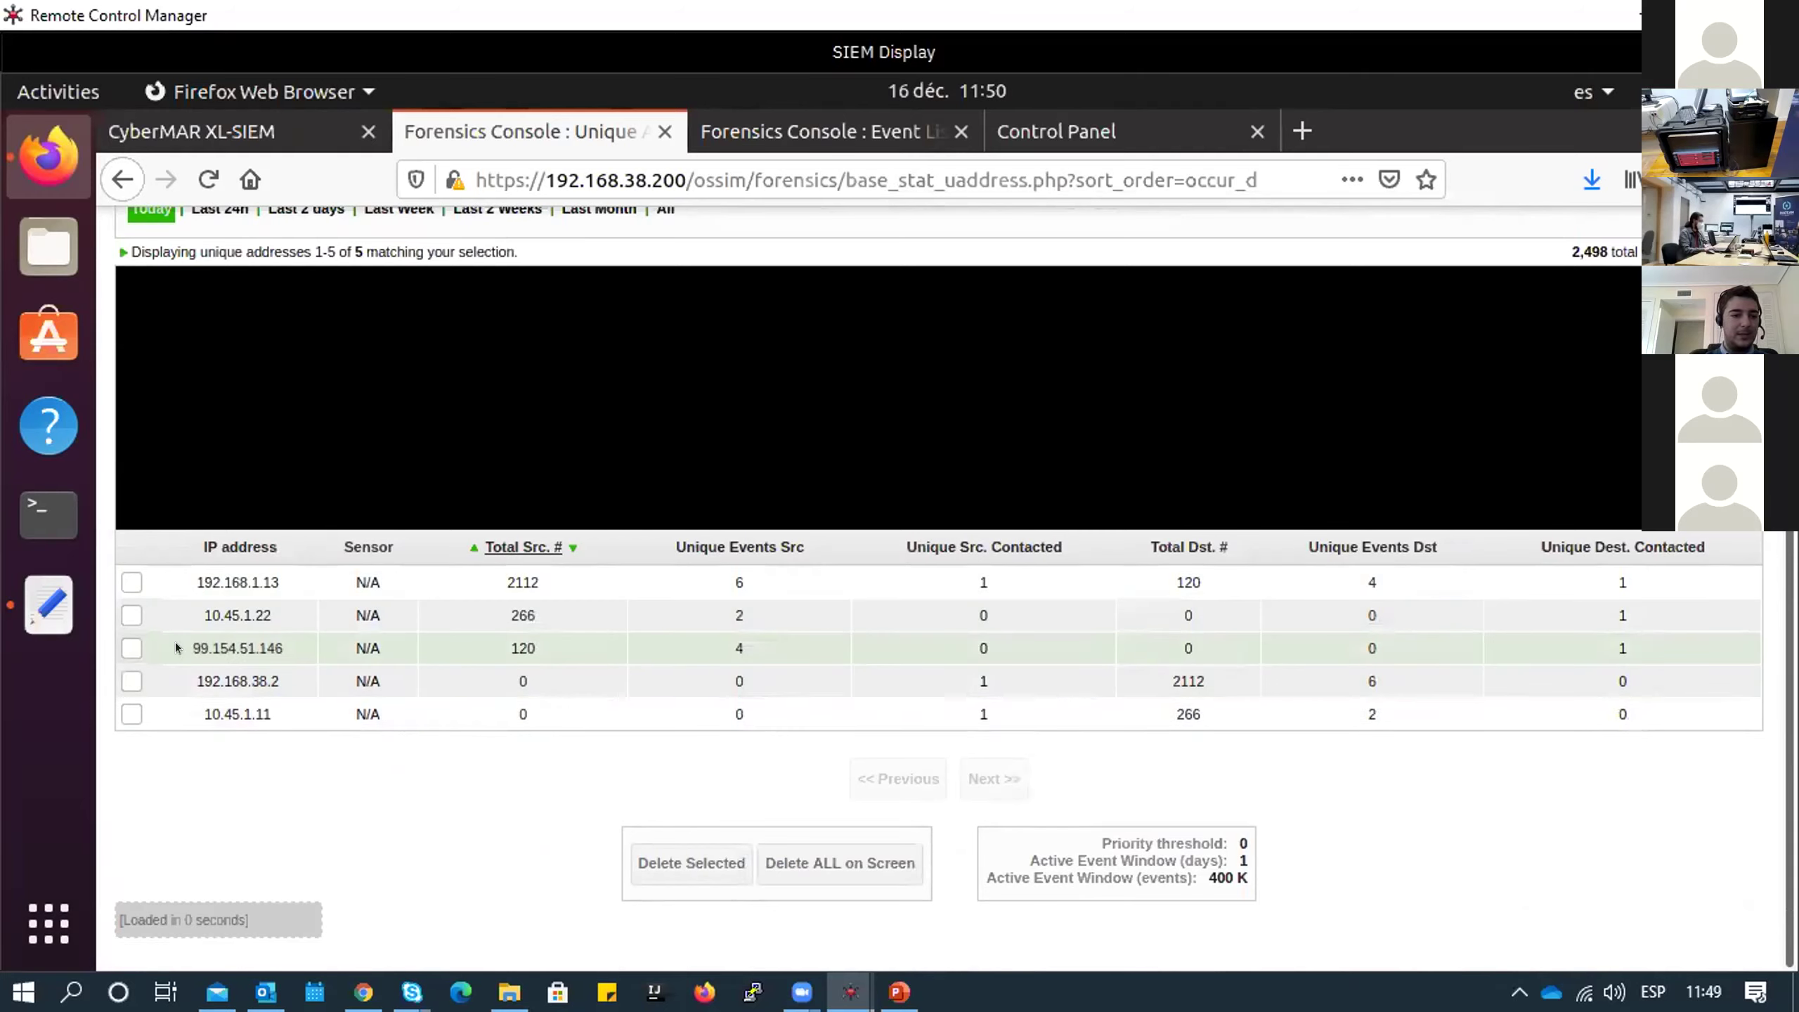
pyautogui.moveTo(177, 647); pyautogui.dragTo(284, 648)
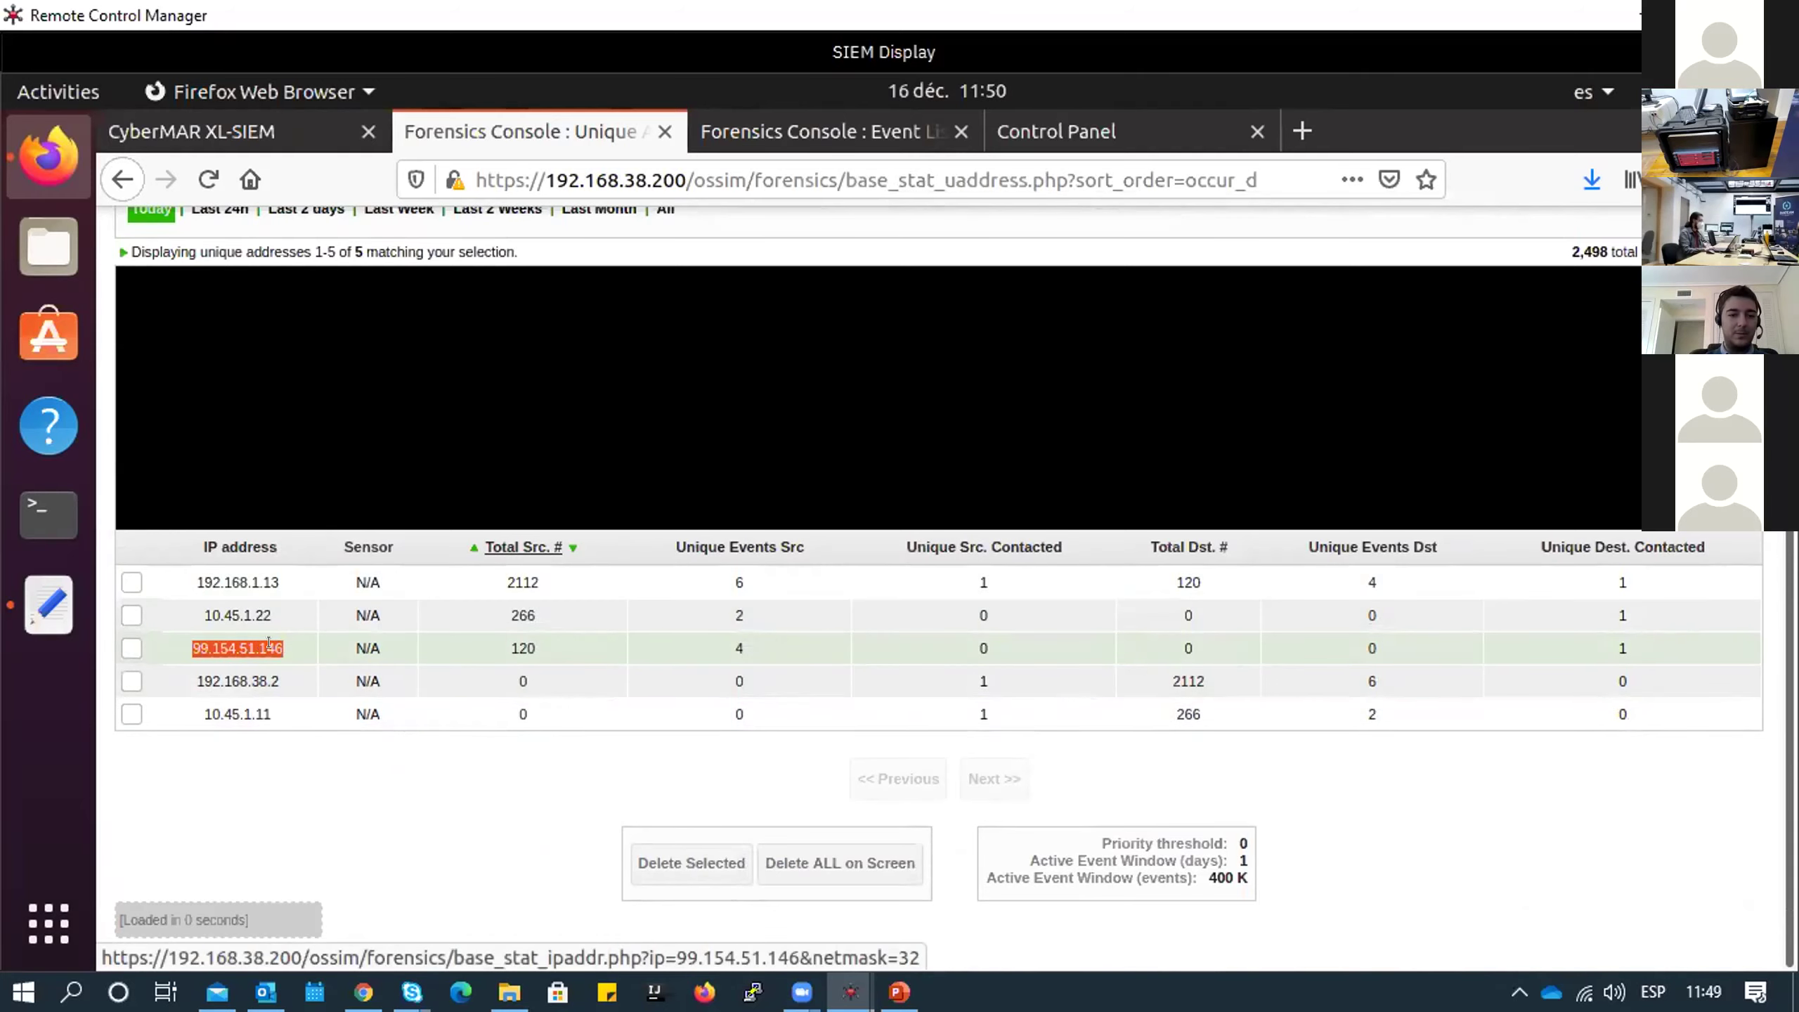
pyautogui.click(284, 748)
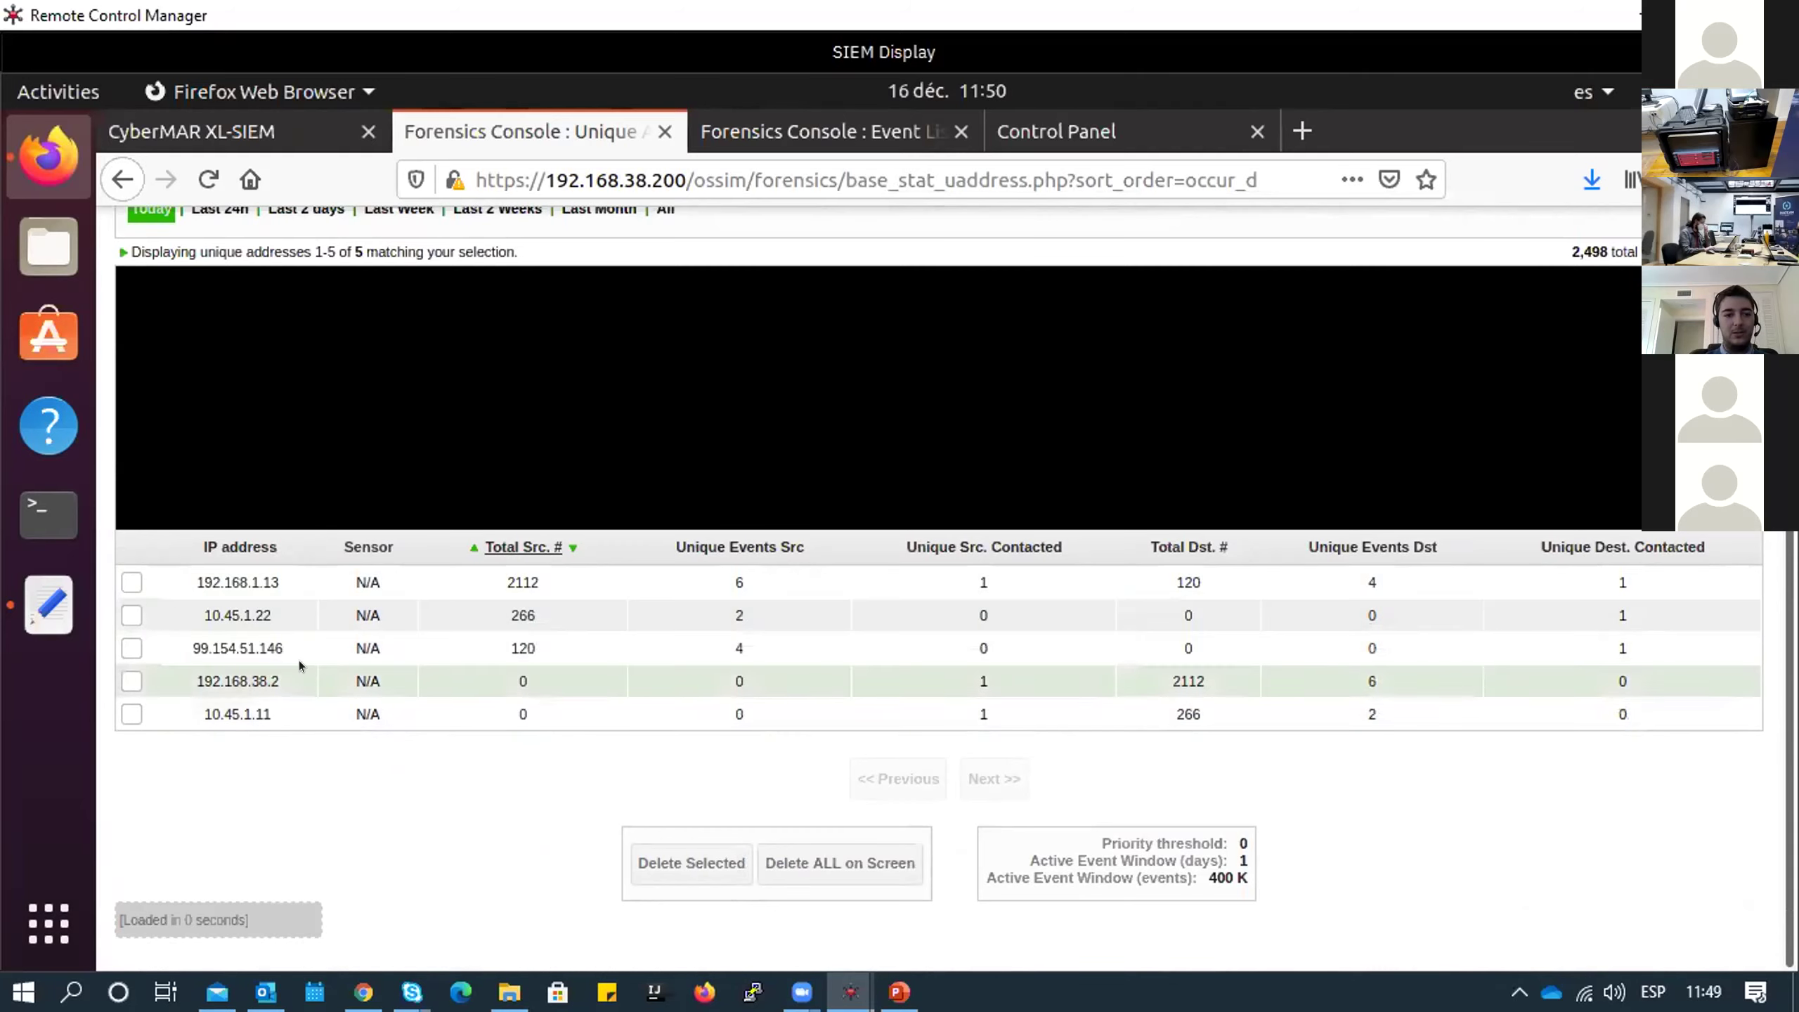
pyautogui.moveTo(287, 648); pyautogui.dragTo(177, 648)
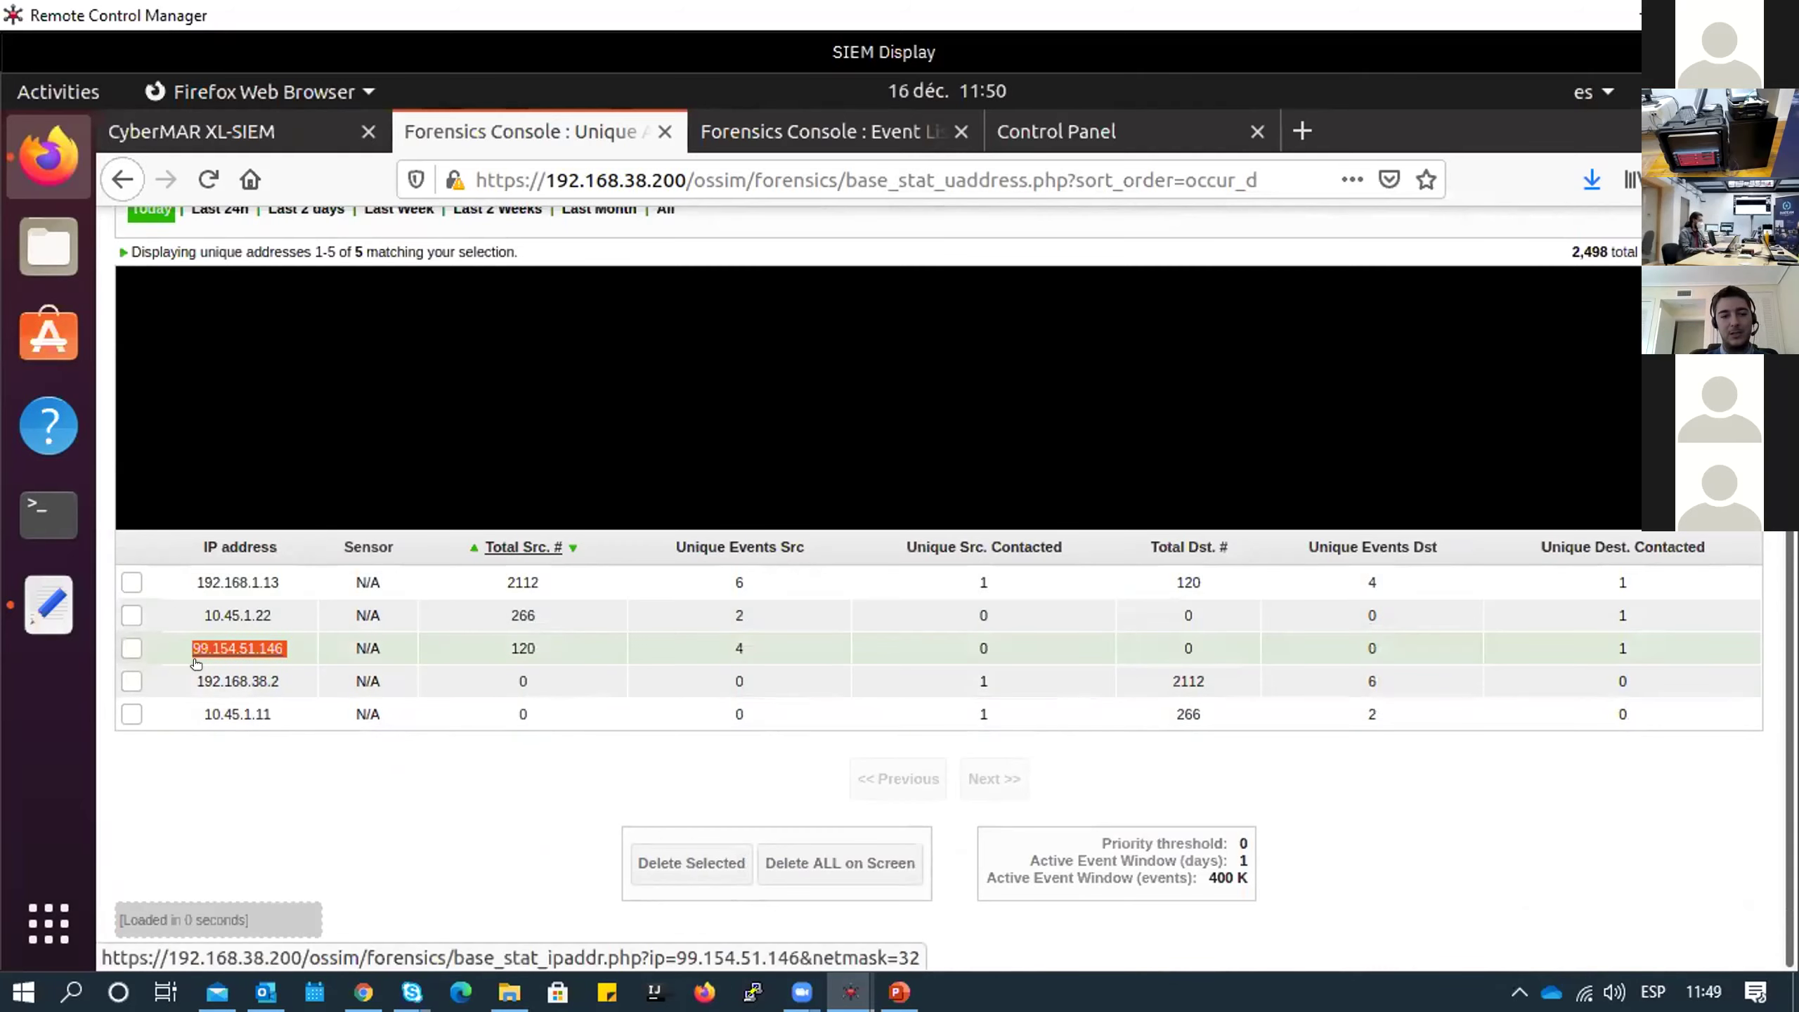
pyautogui.click(242, 767)
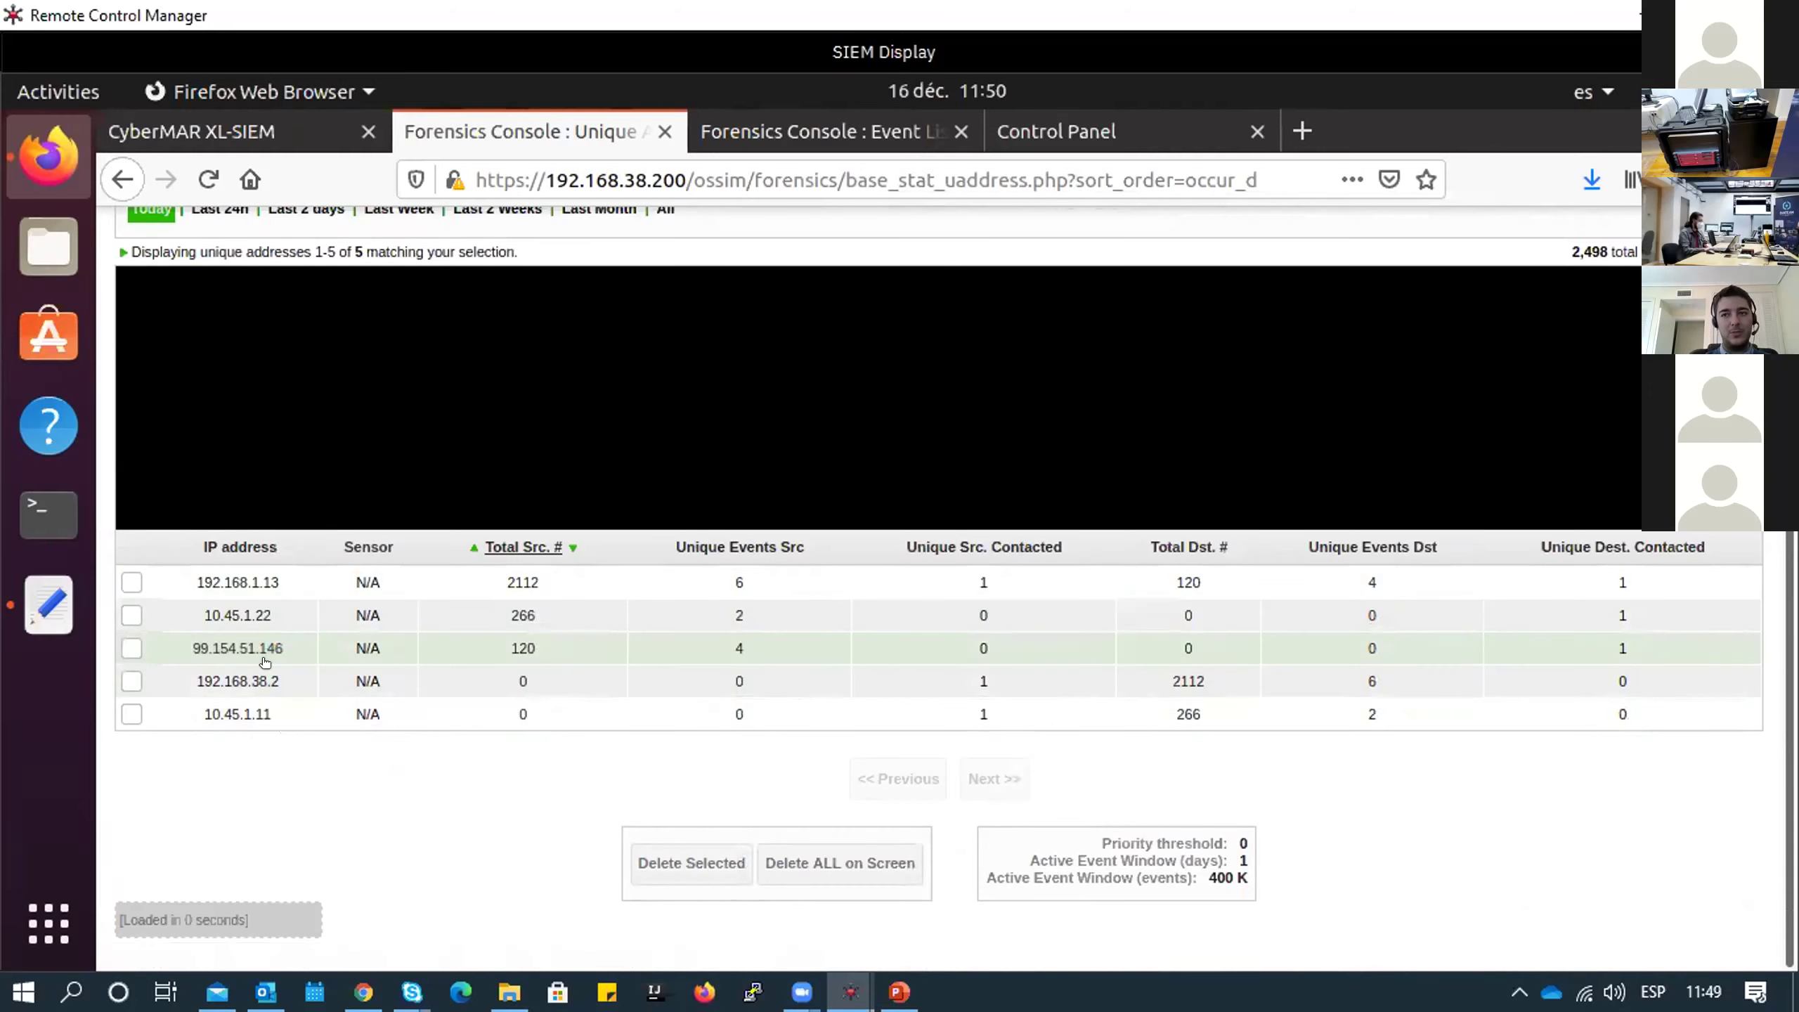
pyautogui.moveTo(293, 661); pyautogui.dragTo(426, 669)
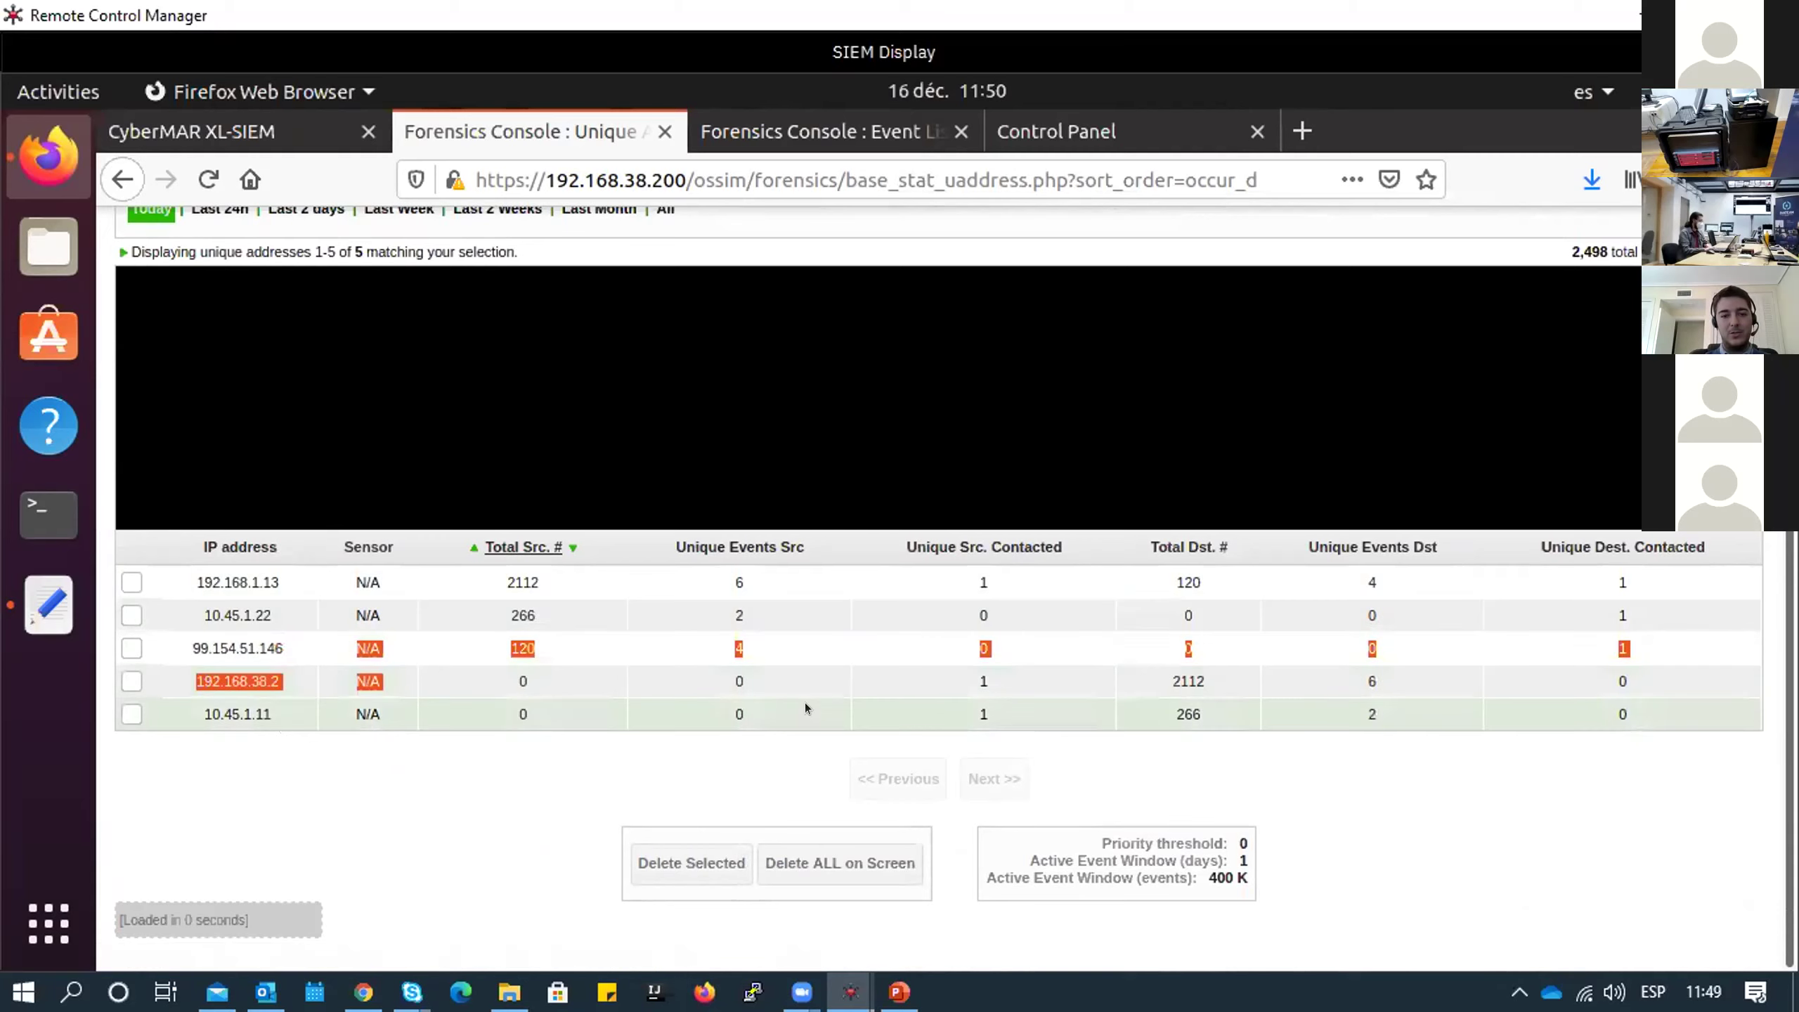
pyautogui.click(742, 743)
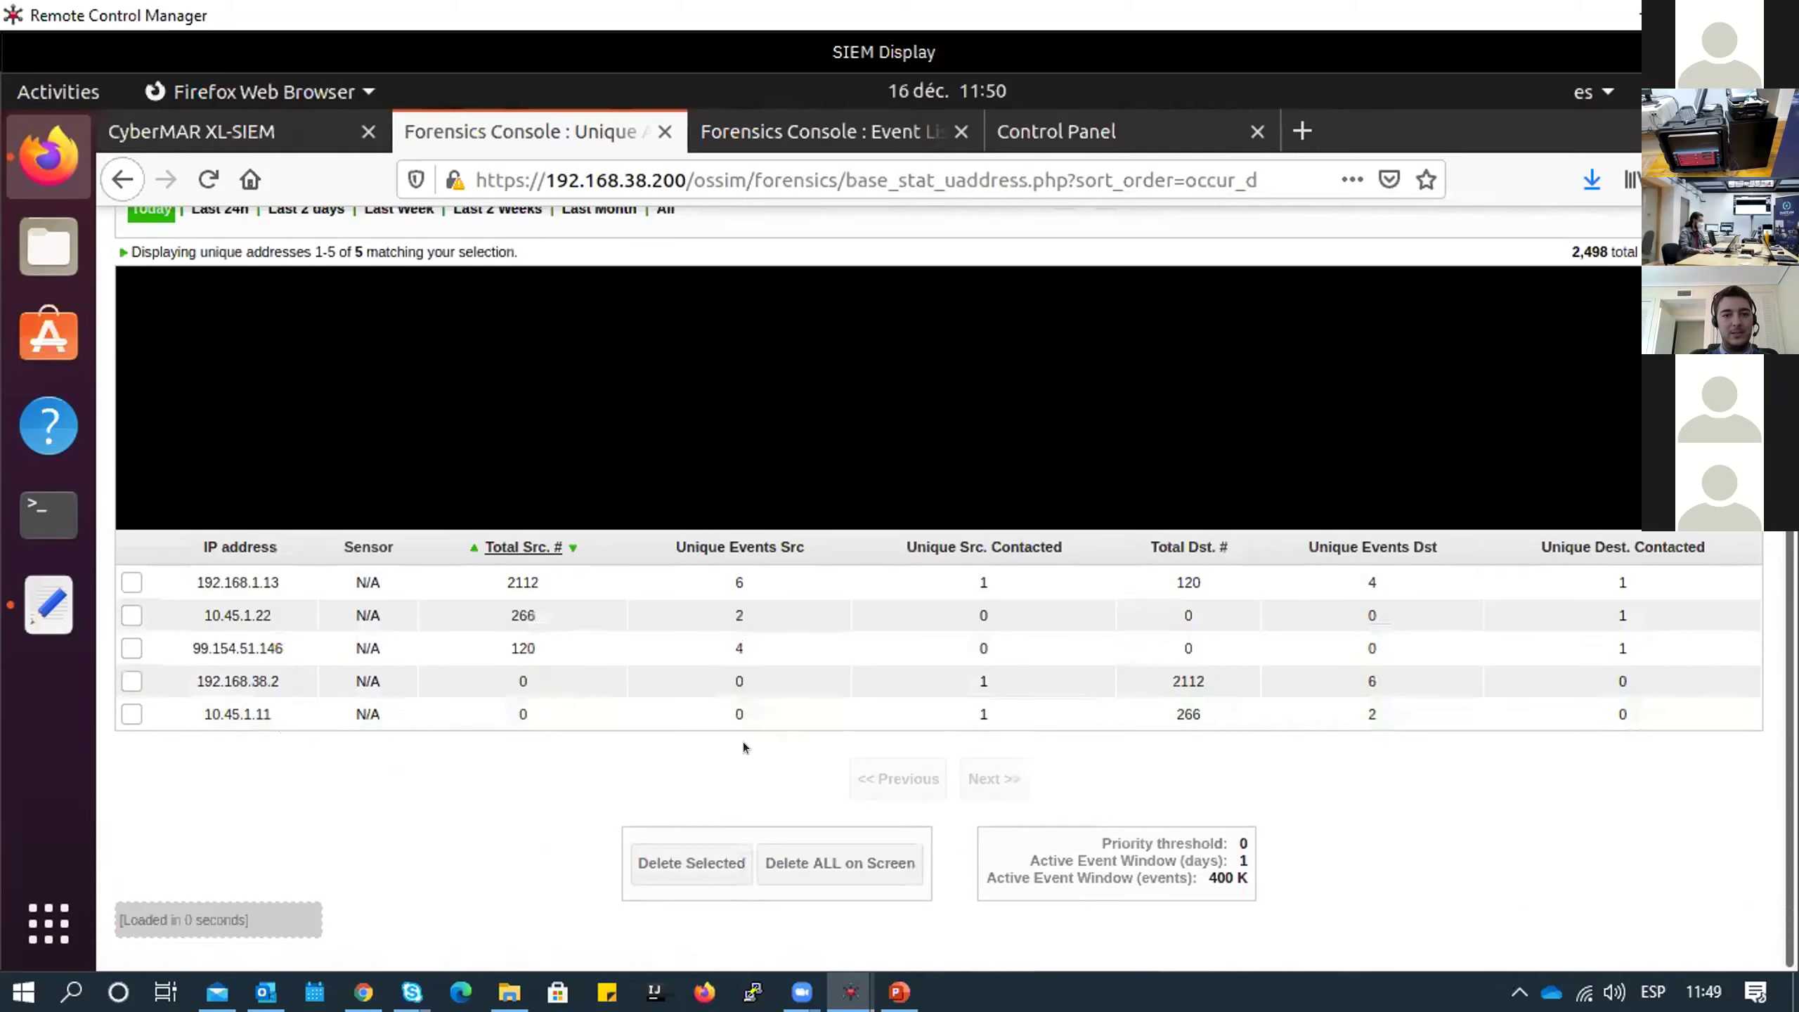
pyautogui.scroll(4, 742, 742)
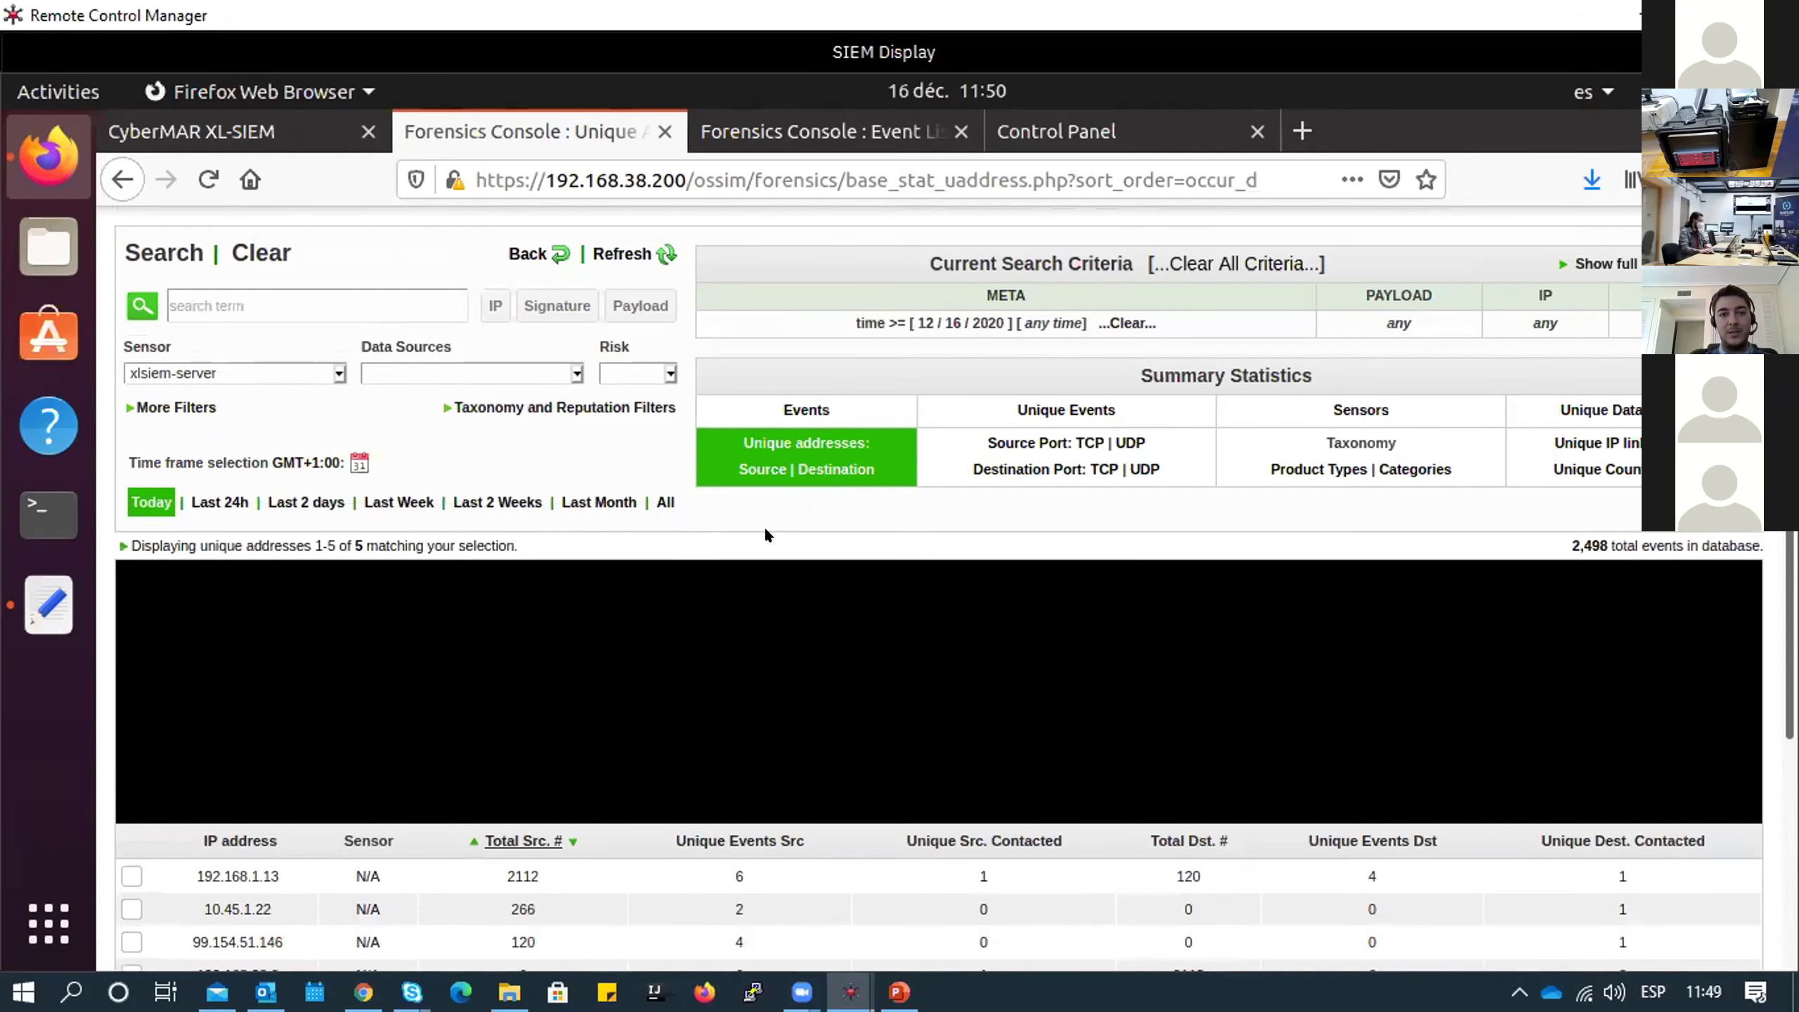
# Return to the CyberMAR XL-SIEM dashboard and close the open SIEM Analysis options
pyautogui.click(295, 130)
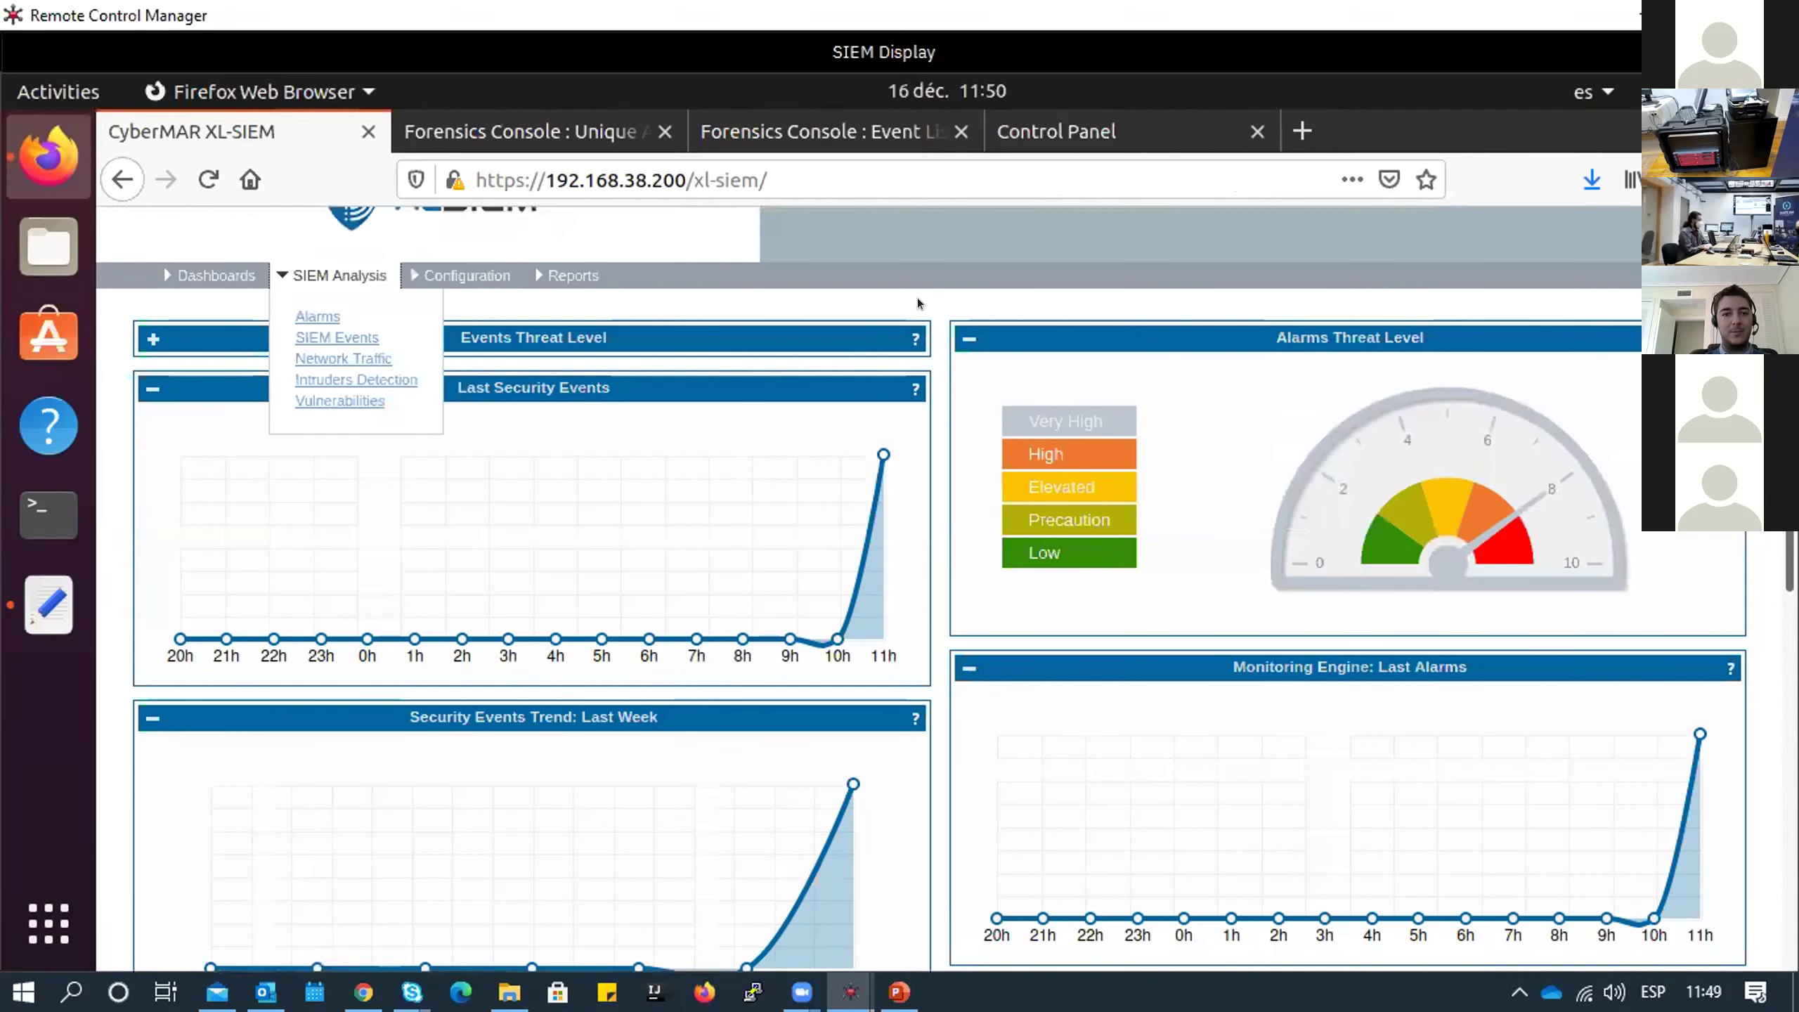
pyautogui.click(306, 270)
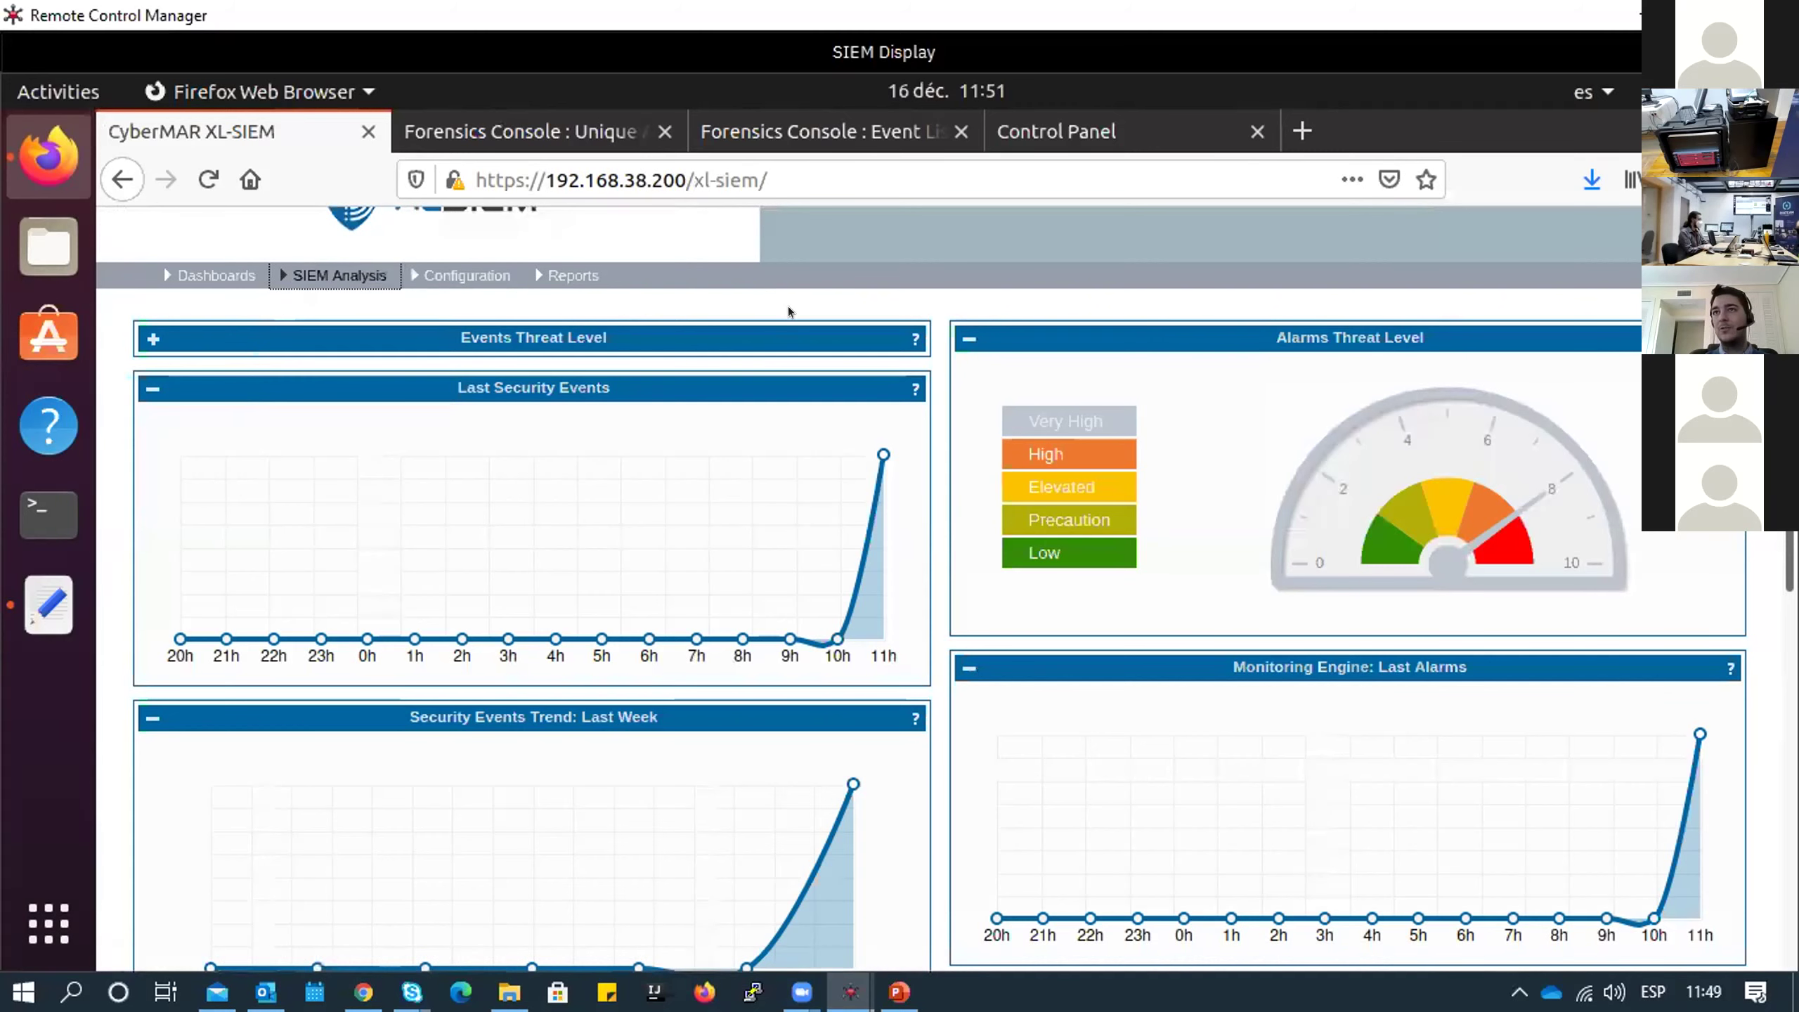
pyautogui.click(792, 309)
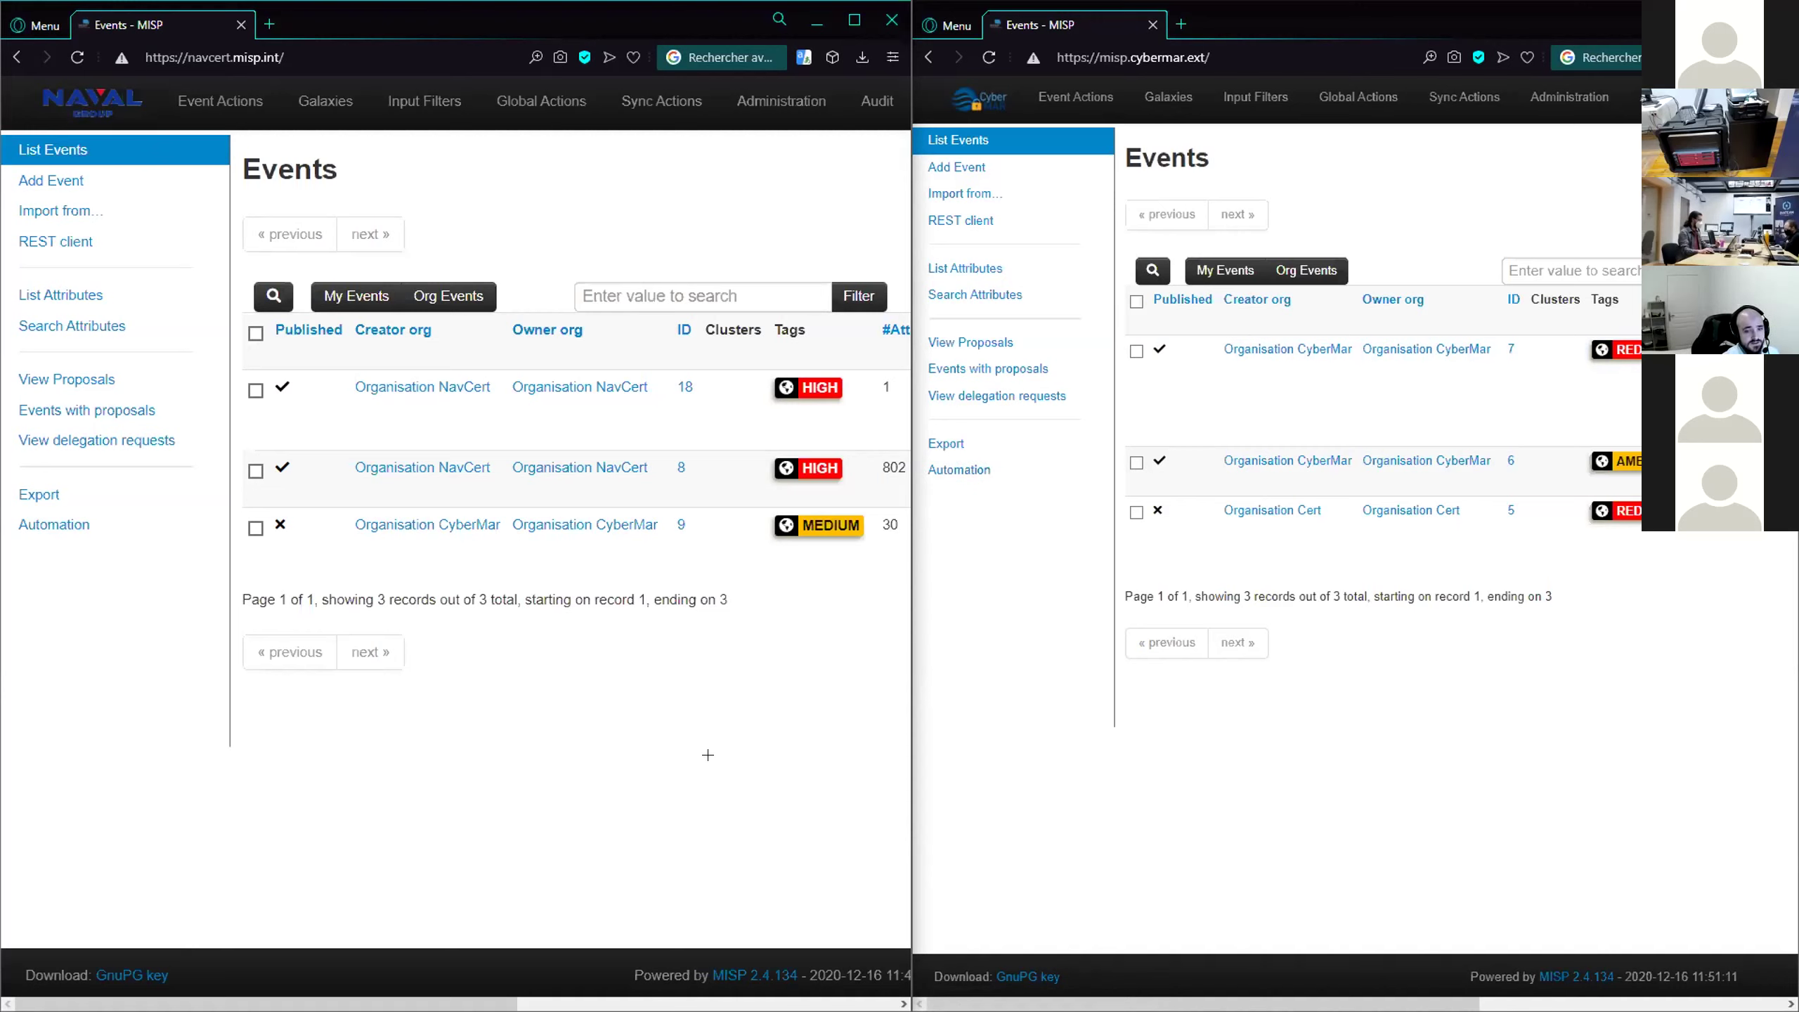
# Show the NavCert MISP instance full screen with an enlarged page and open the form for a new event
pyautogui.click(606, 206)
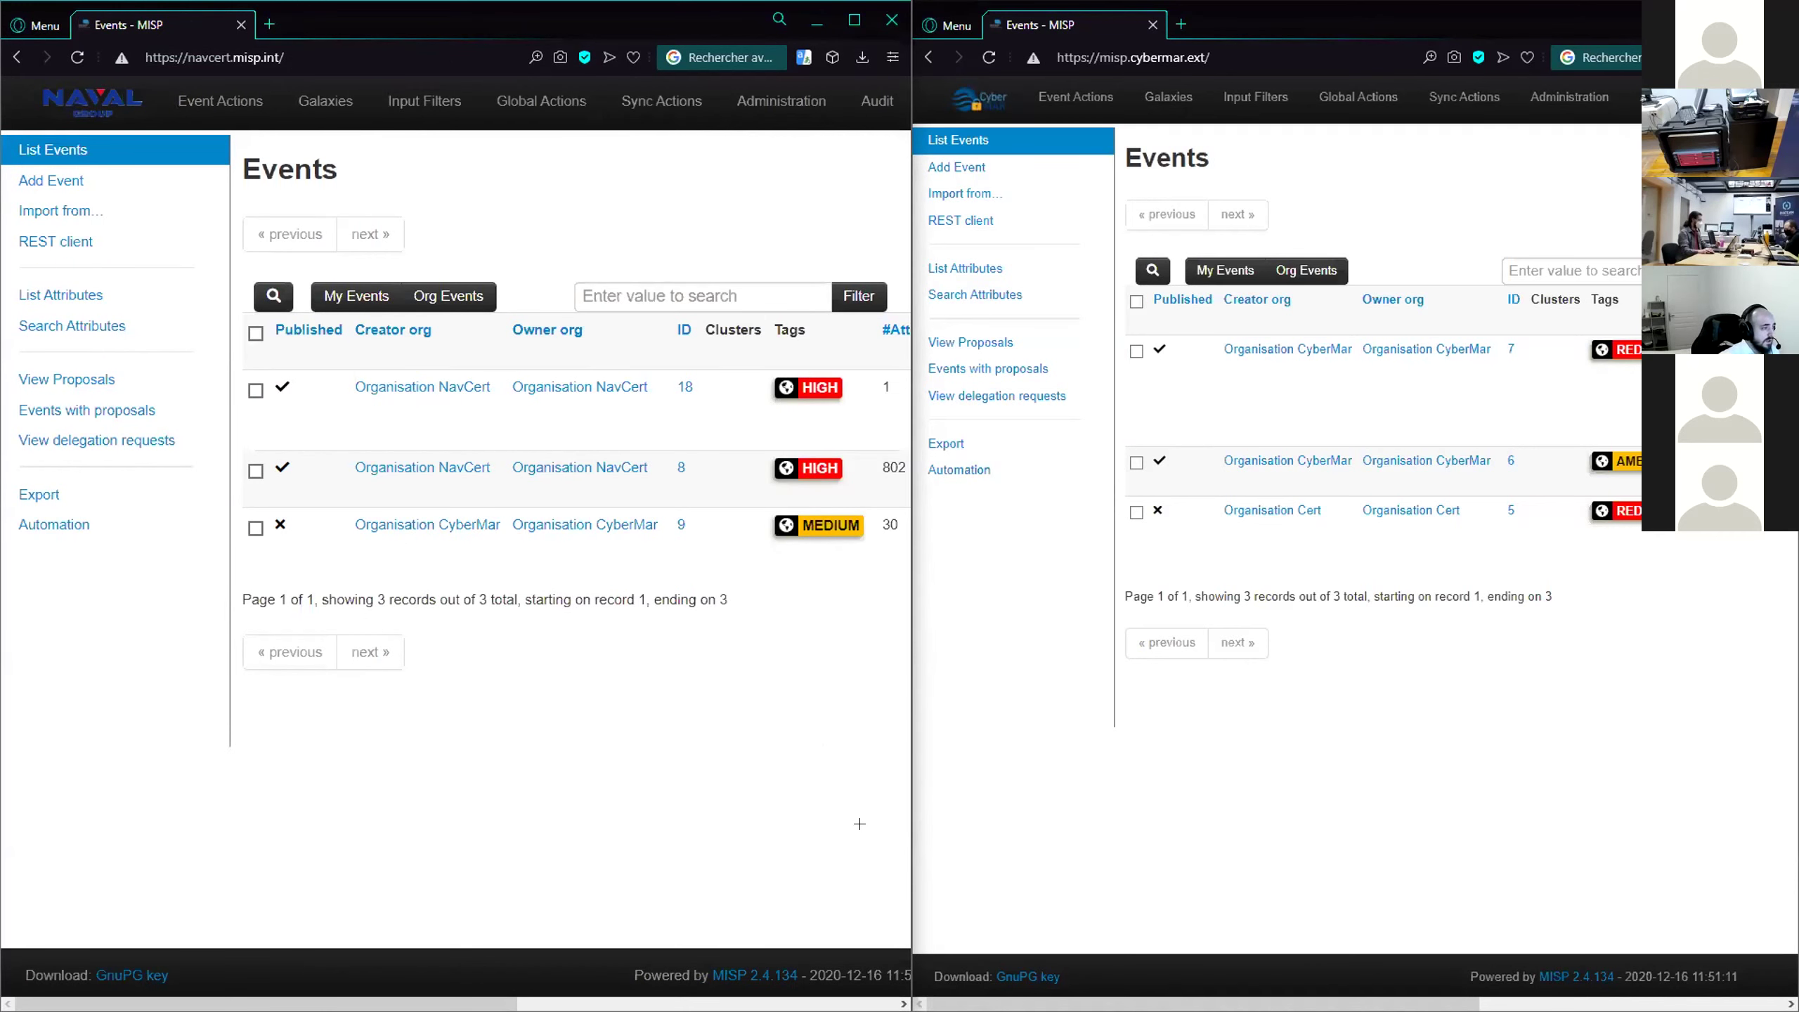
pyautogui.press('F11')
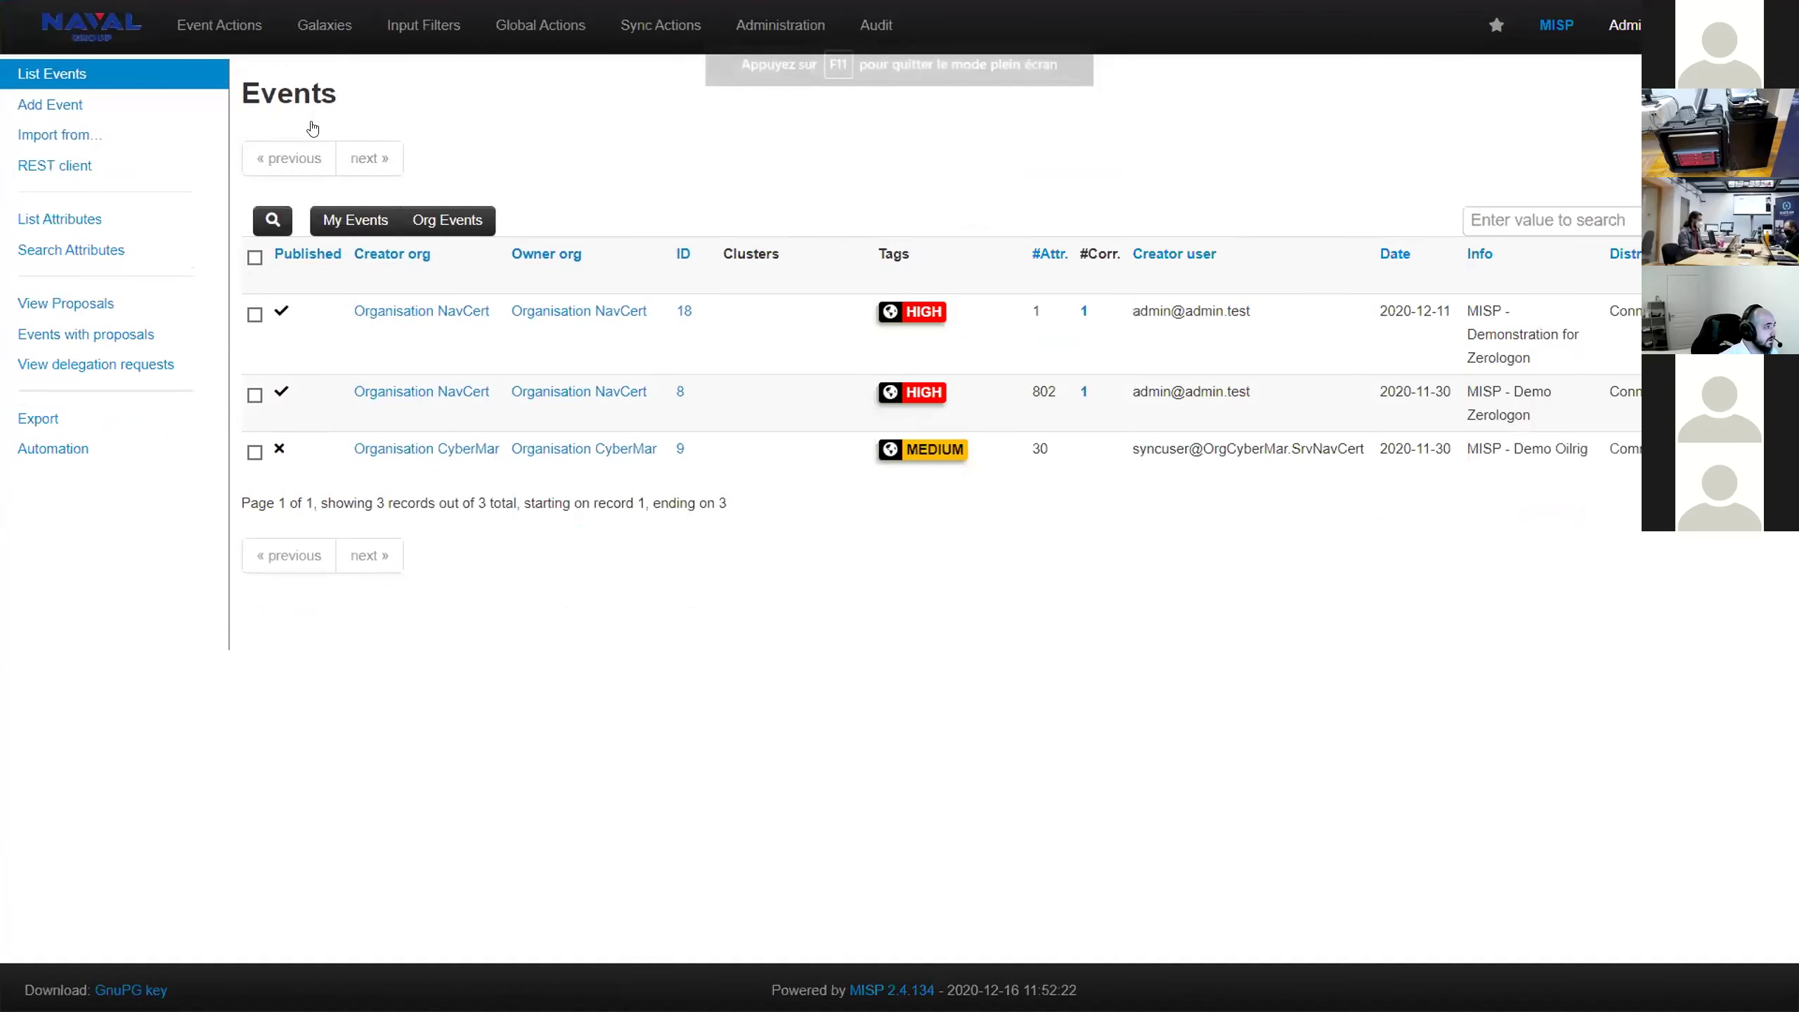
pyautogui.hotkey('ctrl', '+')
pyautogui.hotkey('ctrl', '+')
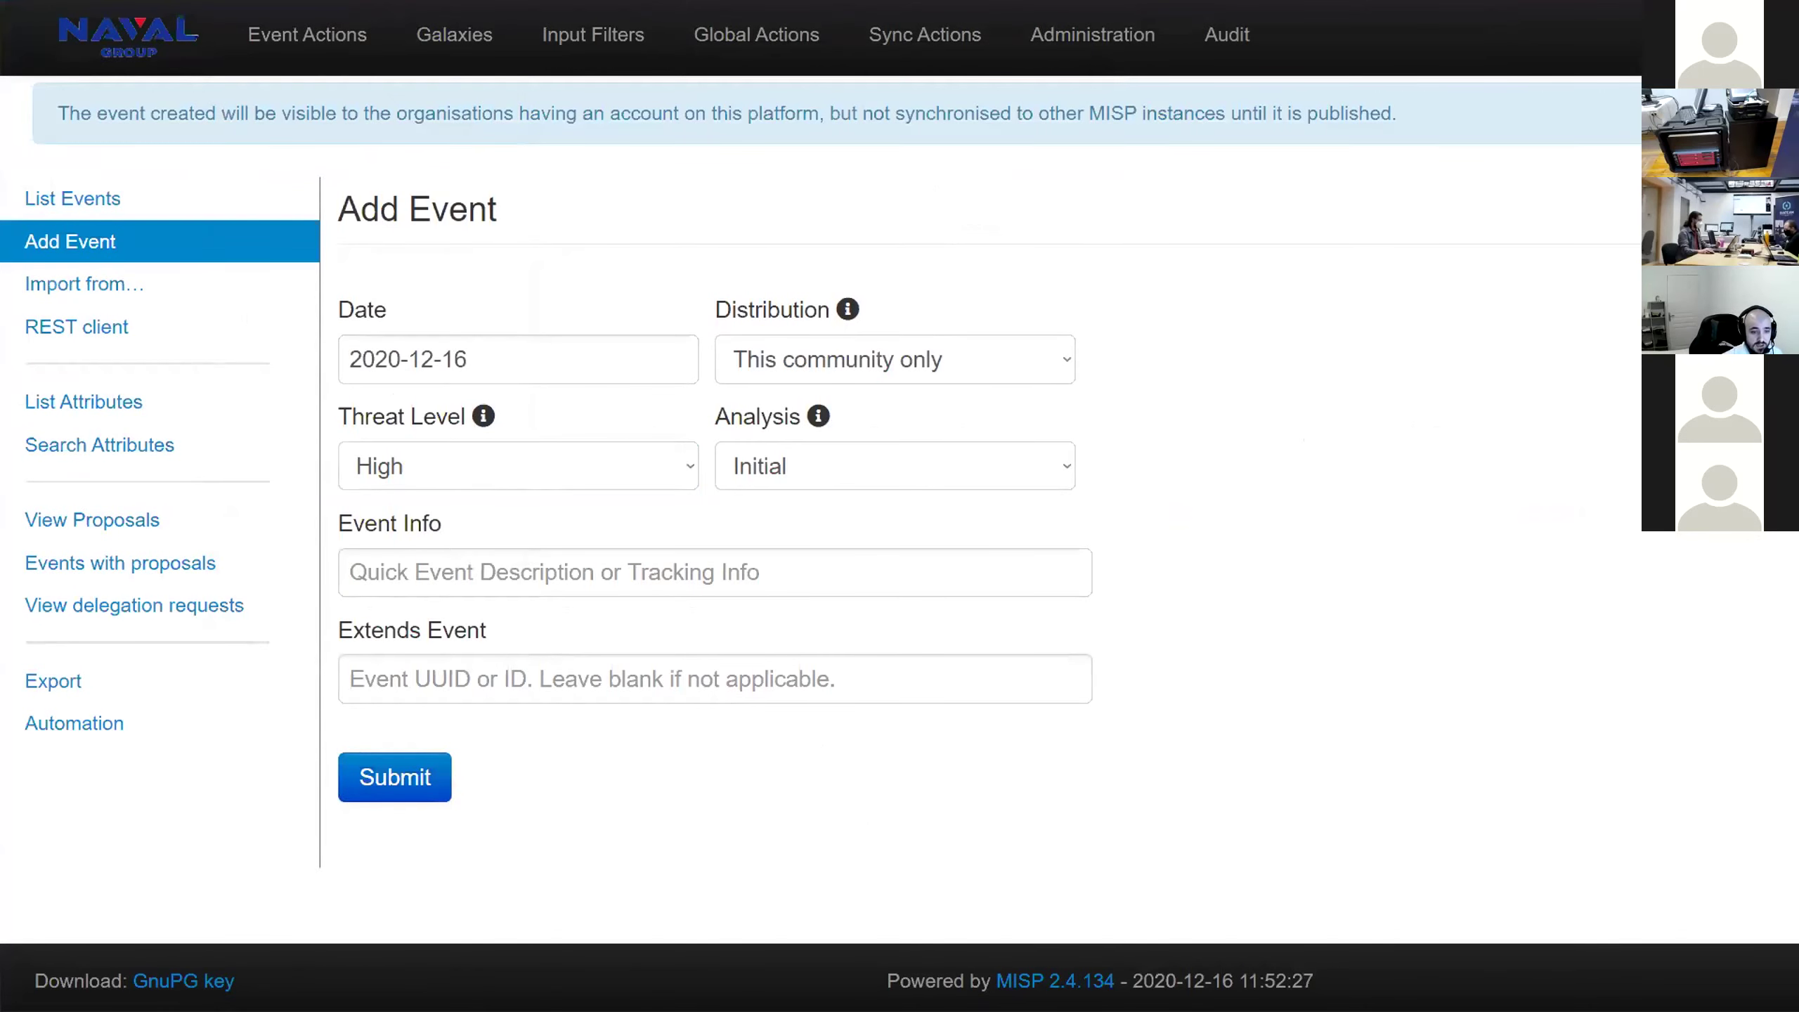
# Create an event distributed to Connected communities with the info "Demonstration Zerologon - CyberMar"
pyautogui.click(987, 347)
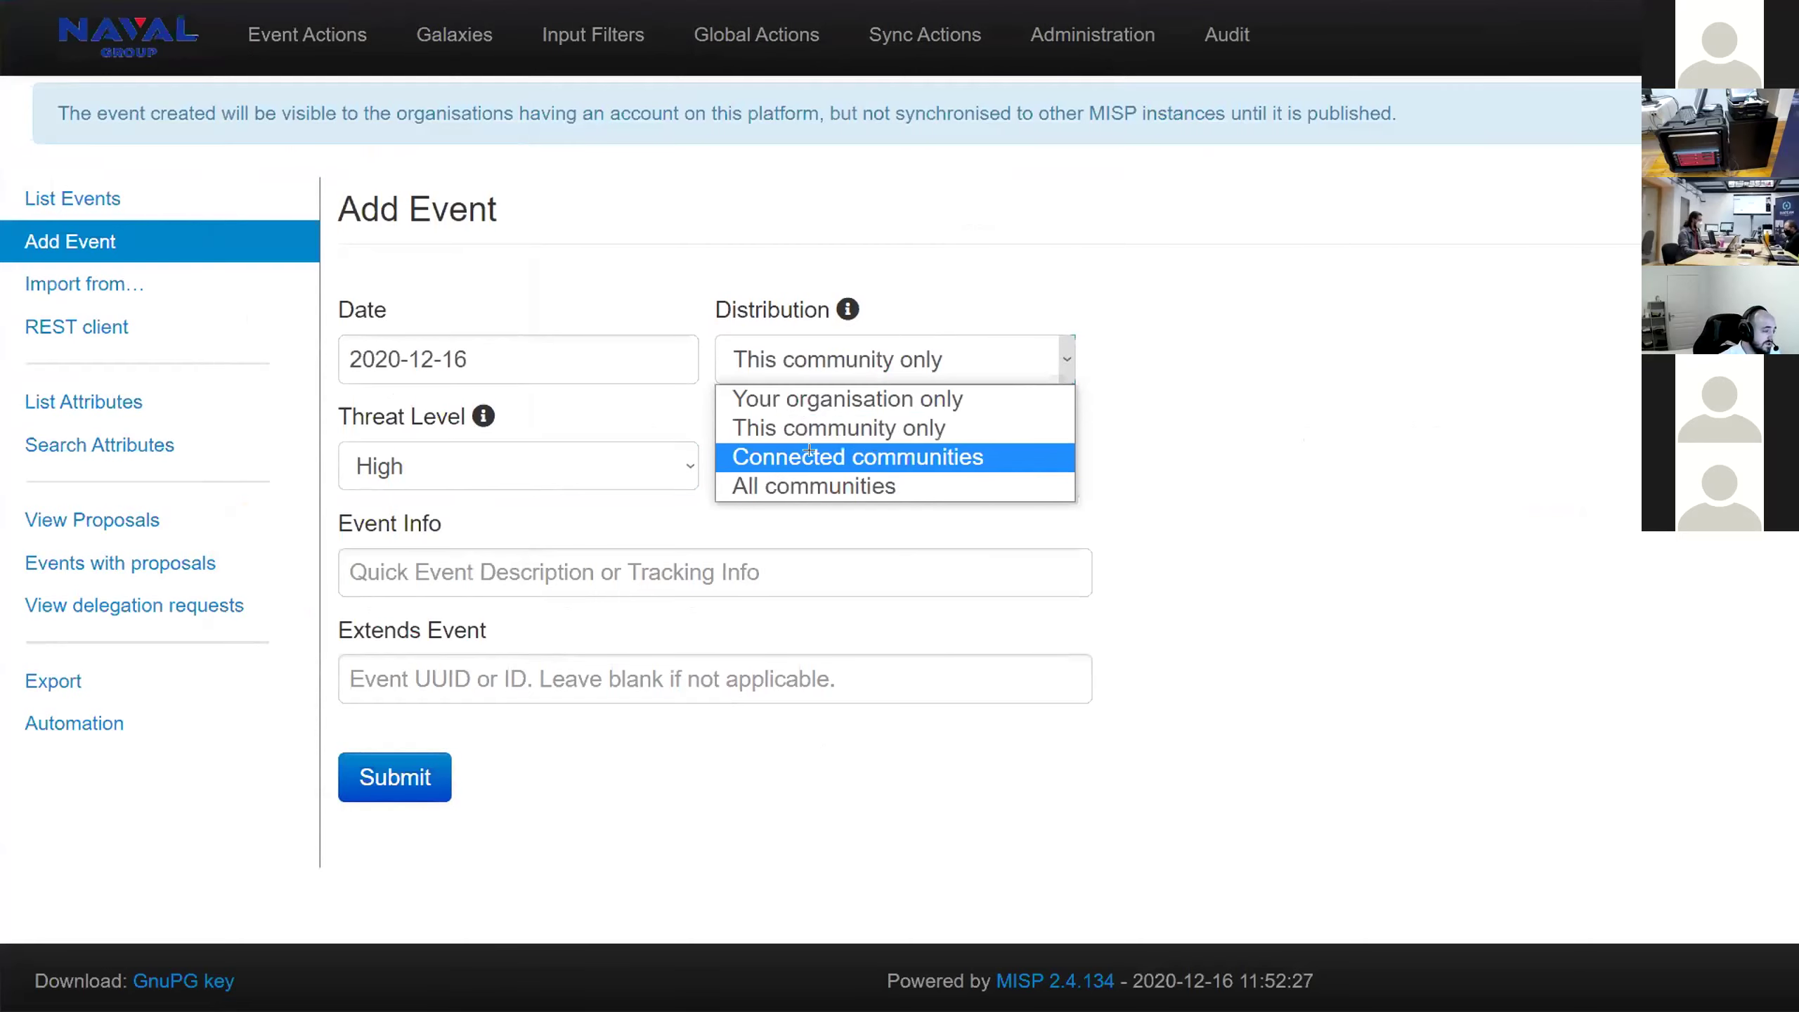
pyautogui.click(921, 457)
pyautogui.click(547, 577)
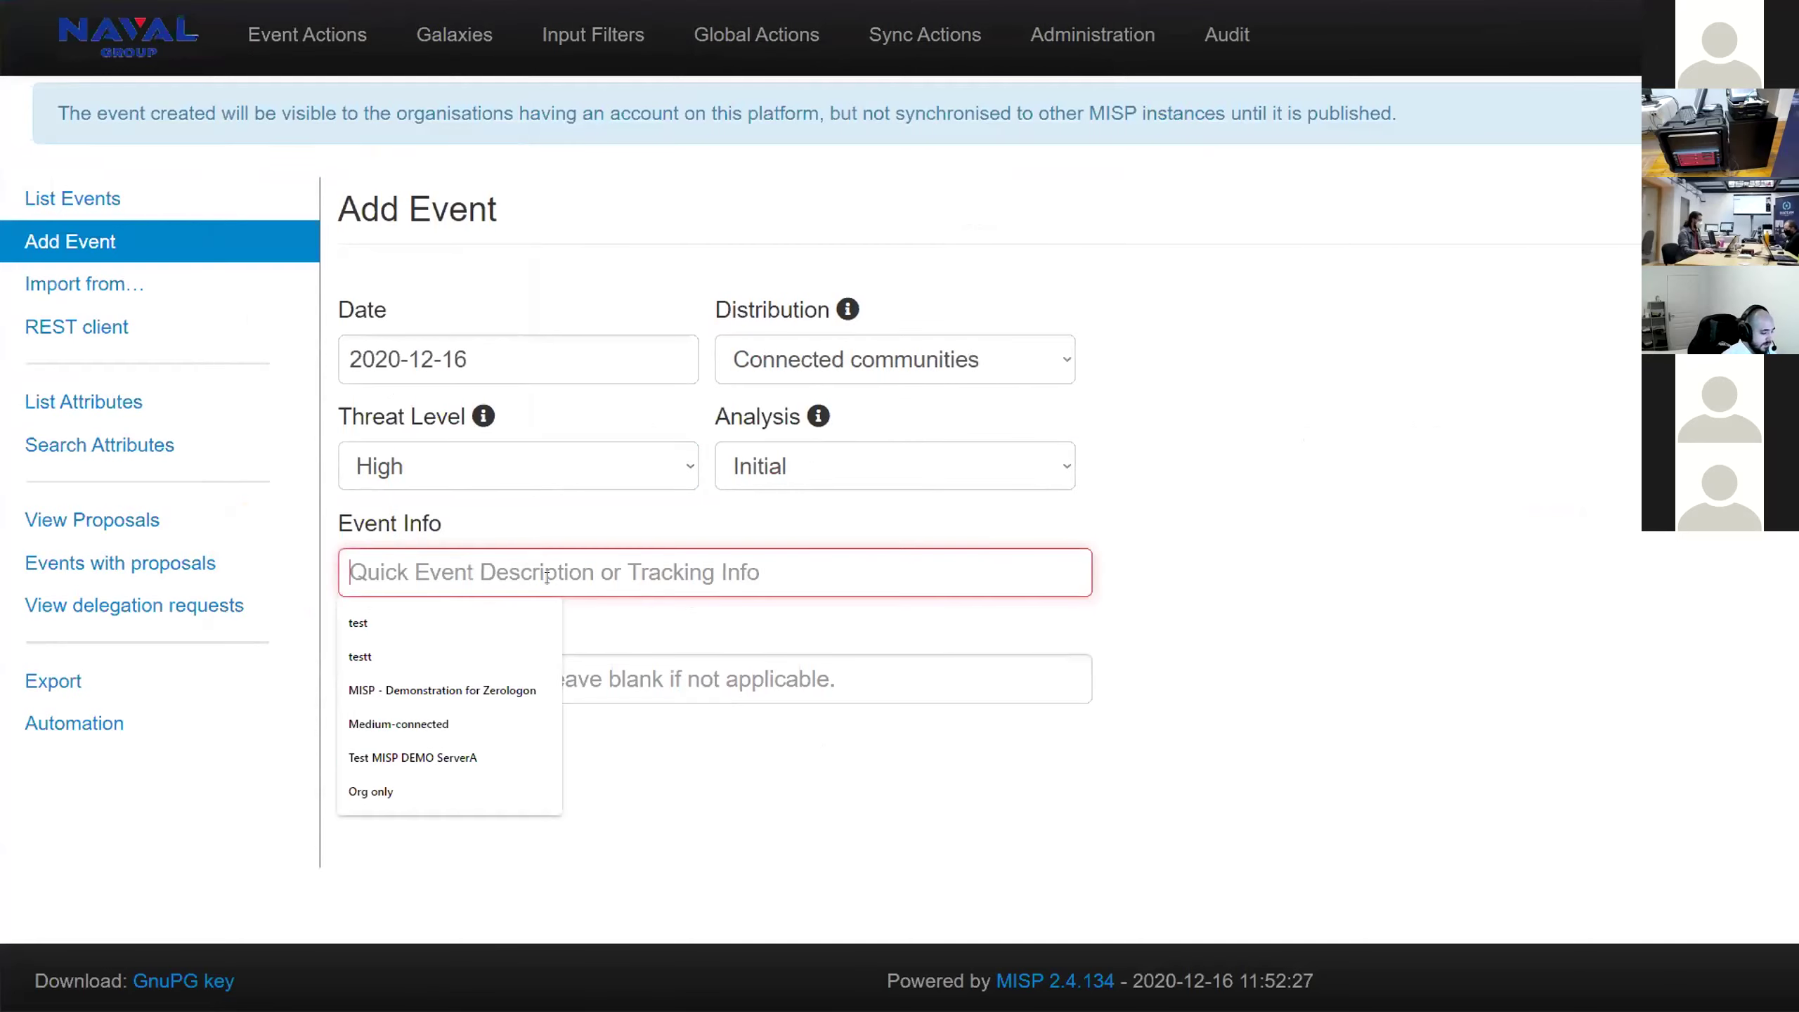
pyautogui.write('Demonstration Zerologon - CyberMar')
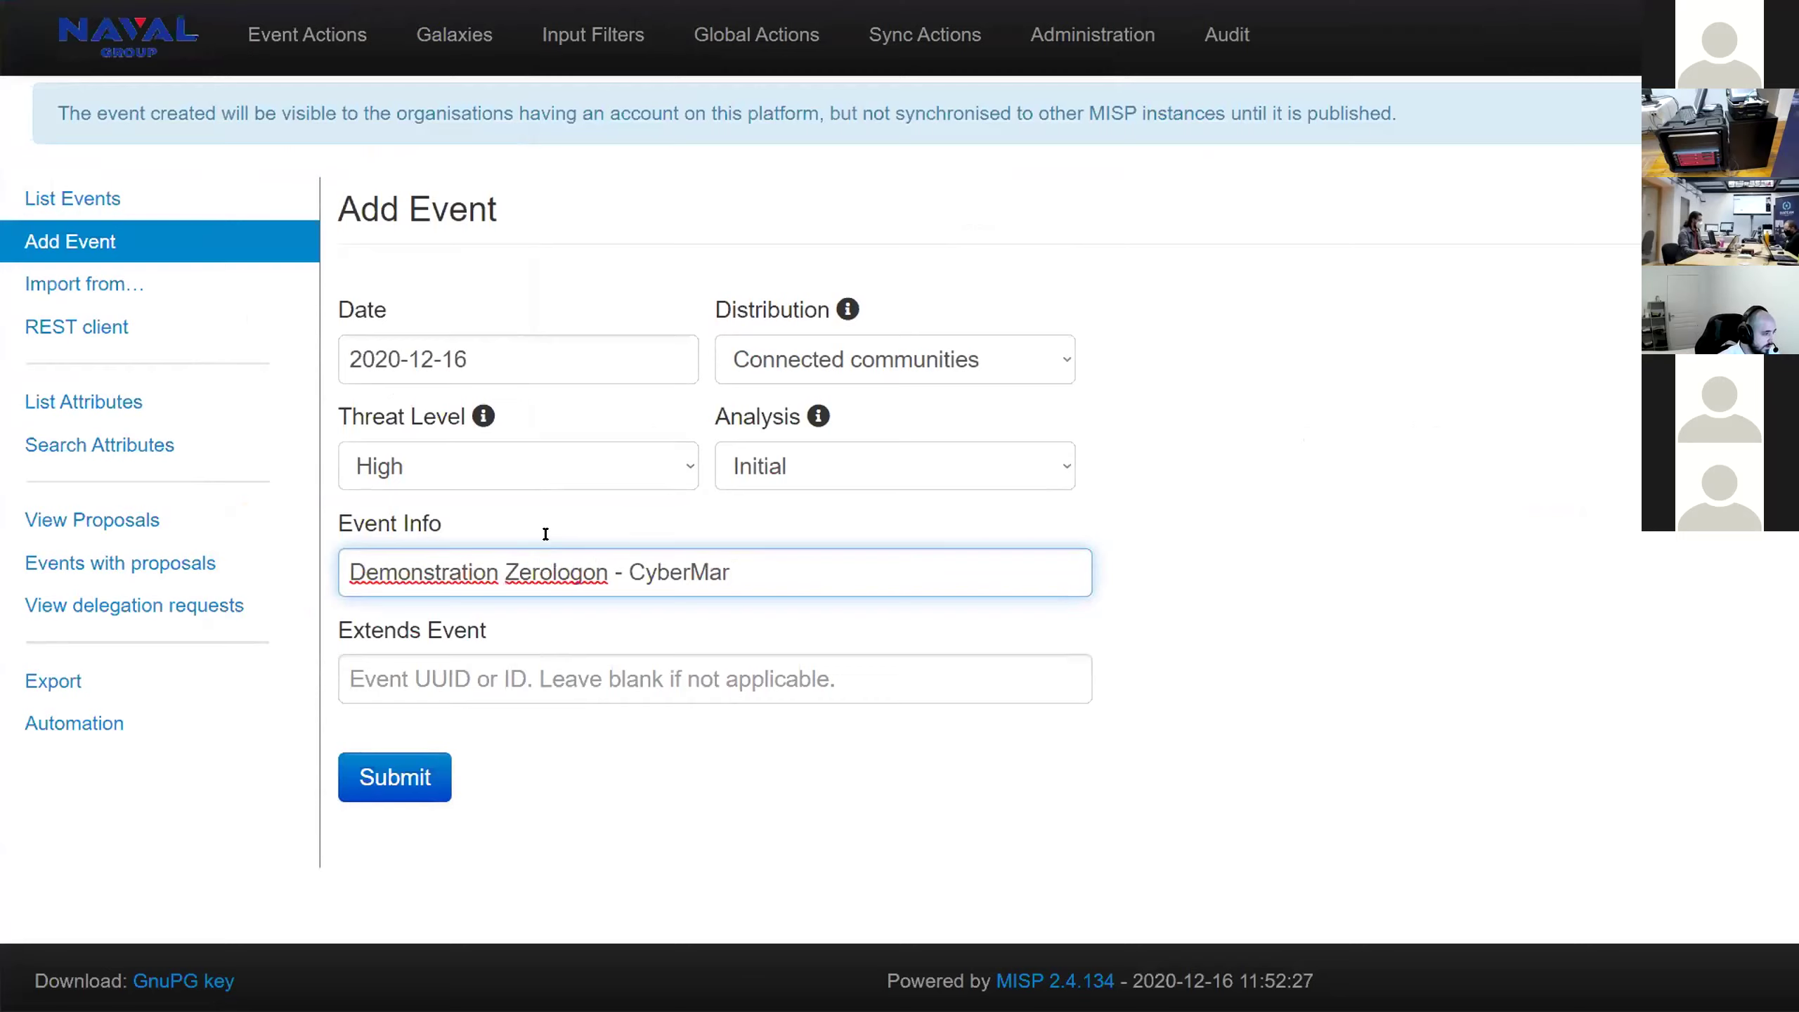
pyautogui.click(415, 782)
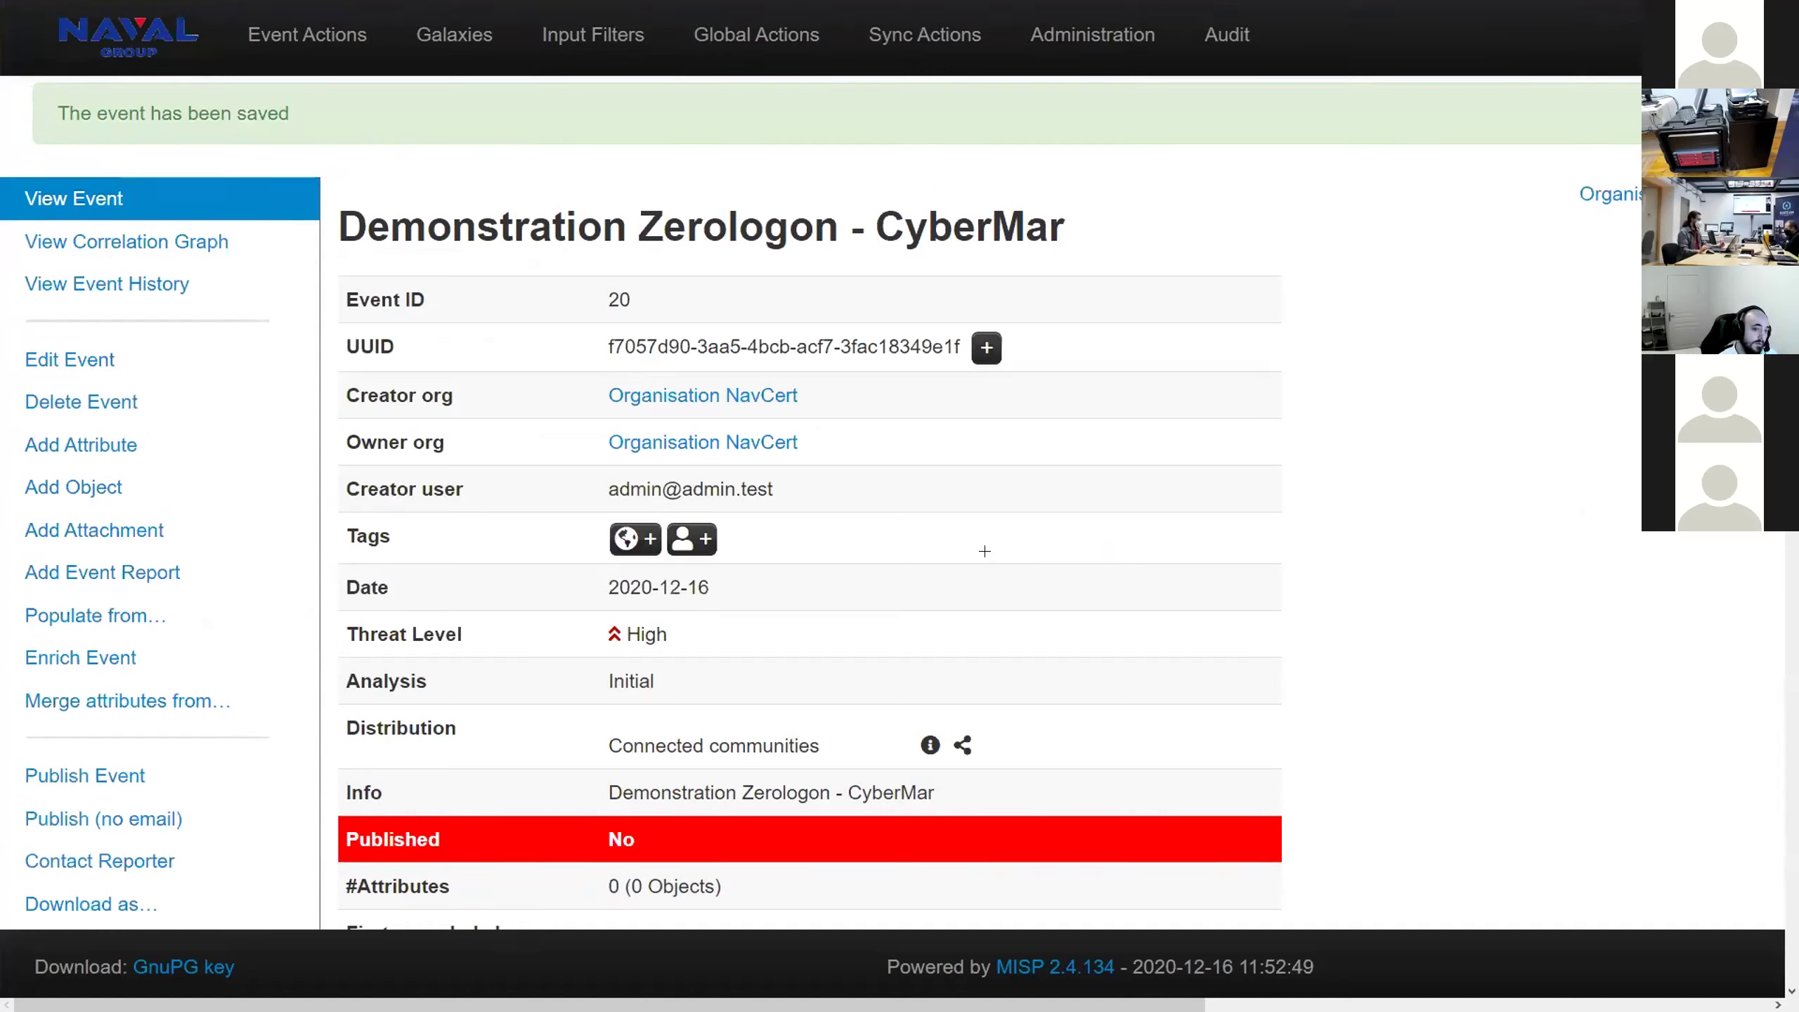
# Review the new event's page, including its publication status, galaxies and attributes sections
pyautogui.scroll(-2, 903, 615)
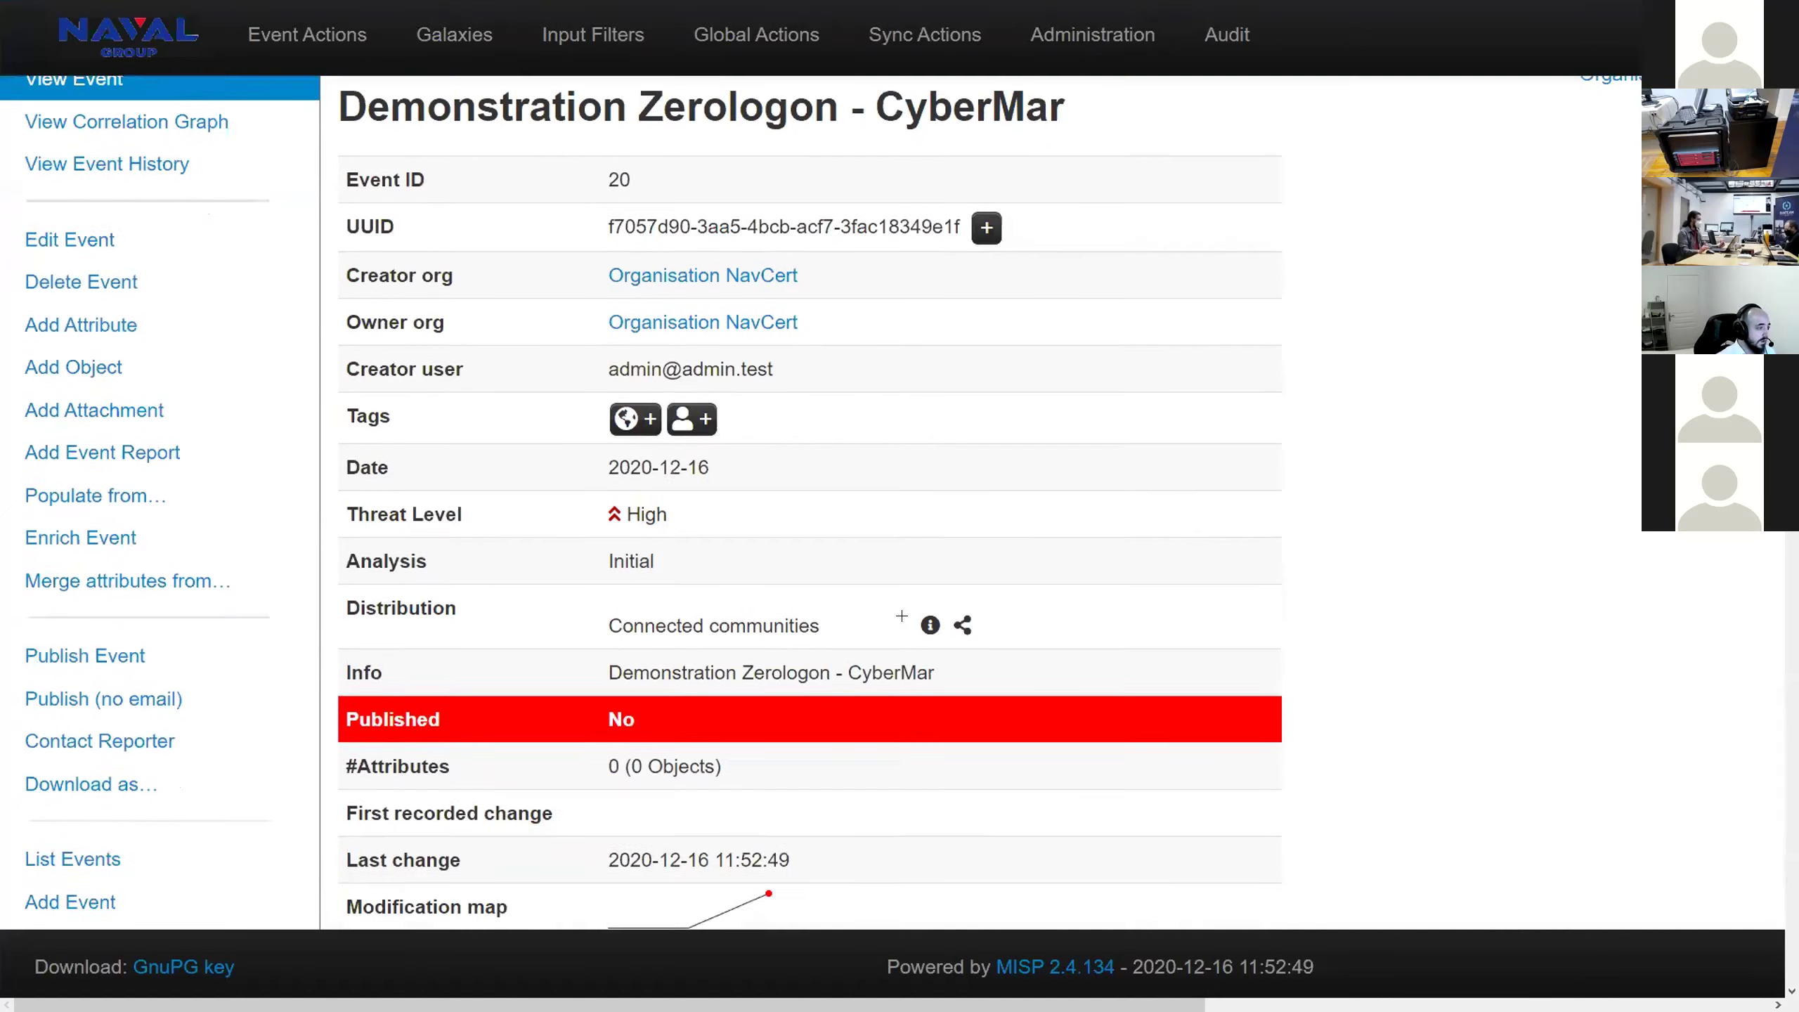
pyautogui.scroll(-2, 343, 561)
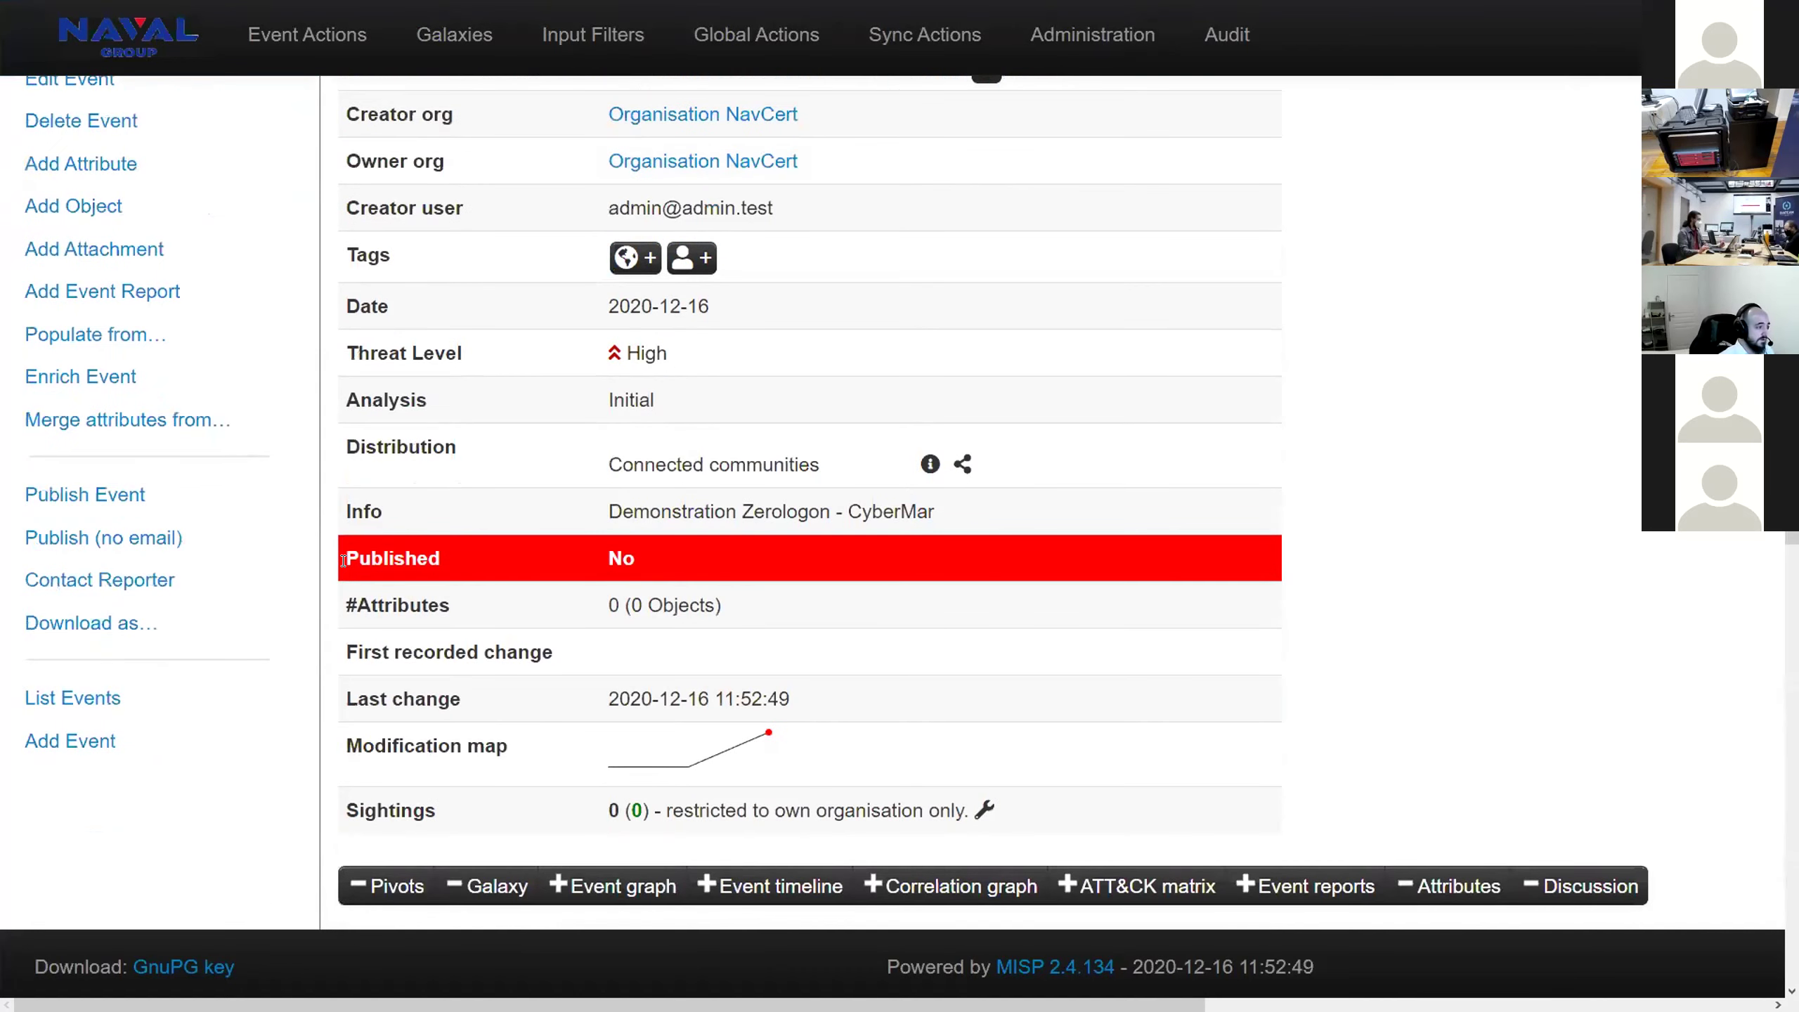
pyautogui.moveTo(362, 564); pyautogui.dragTo(664, 559)
pyautogui.click(822, 556)
pyautogui.scroll(-1, 821, 553)
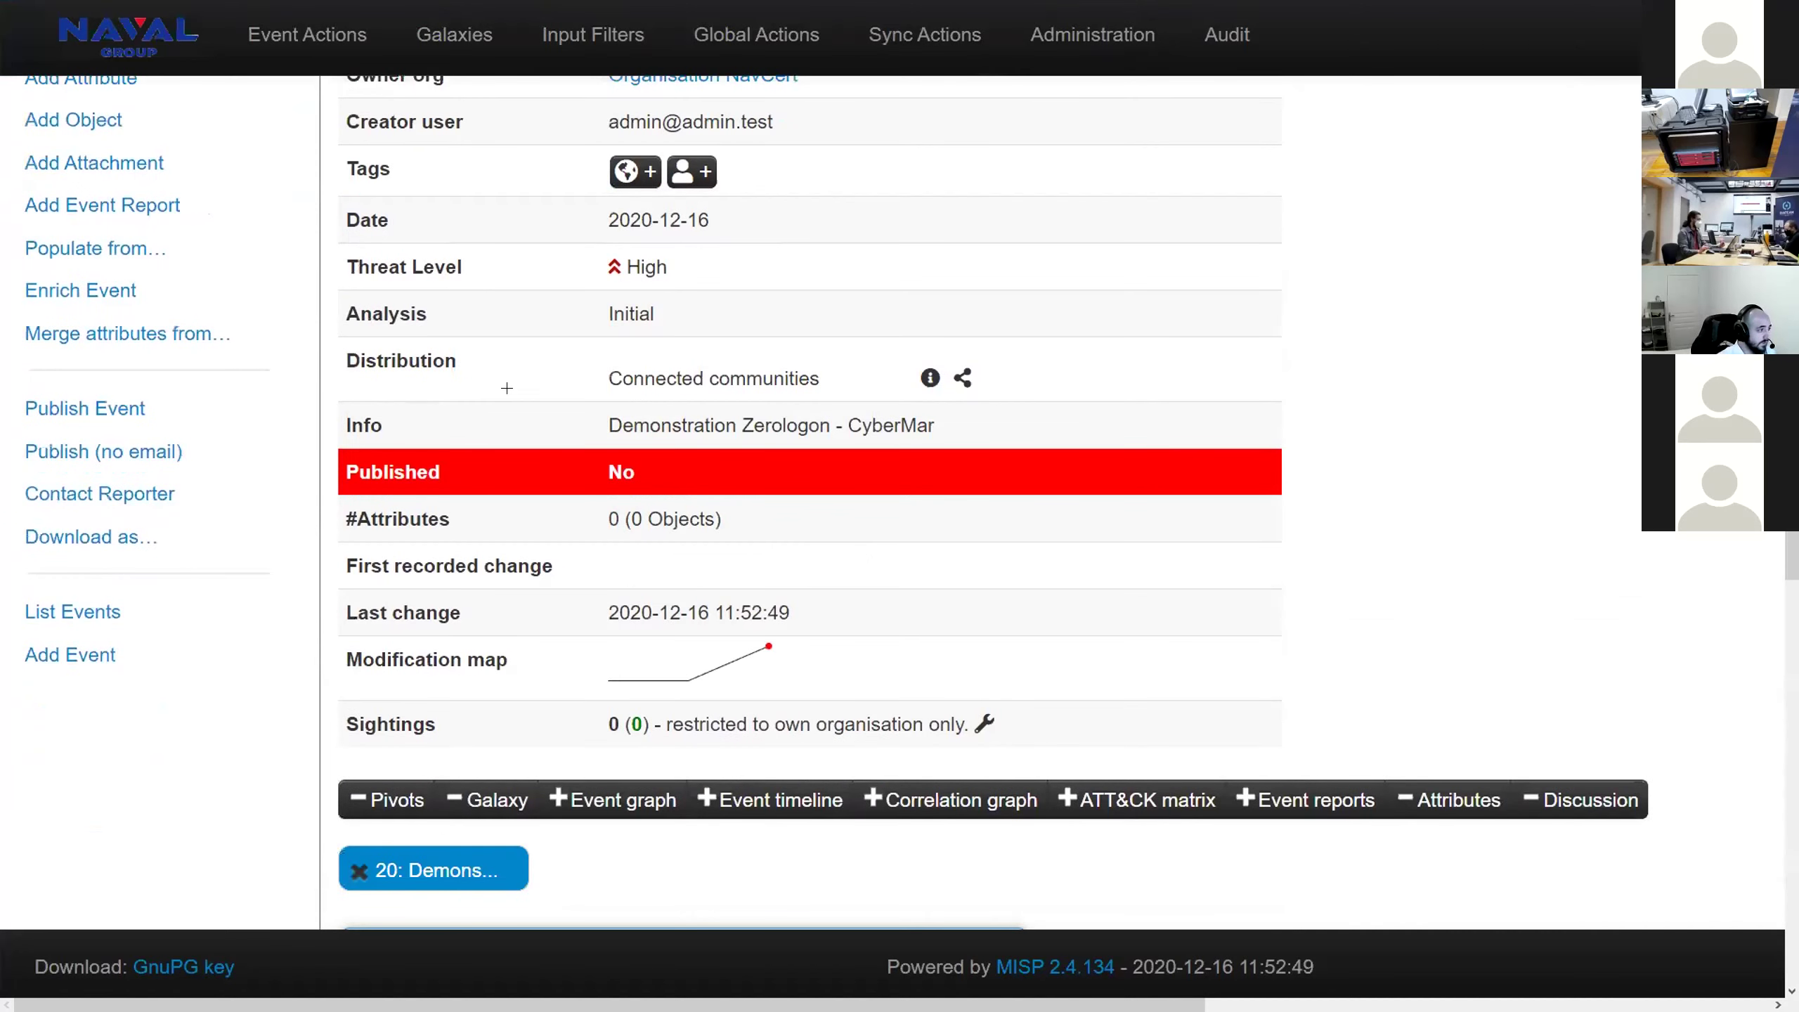
pyautogui.scroll(-4, 507, 388)
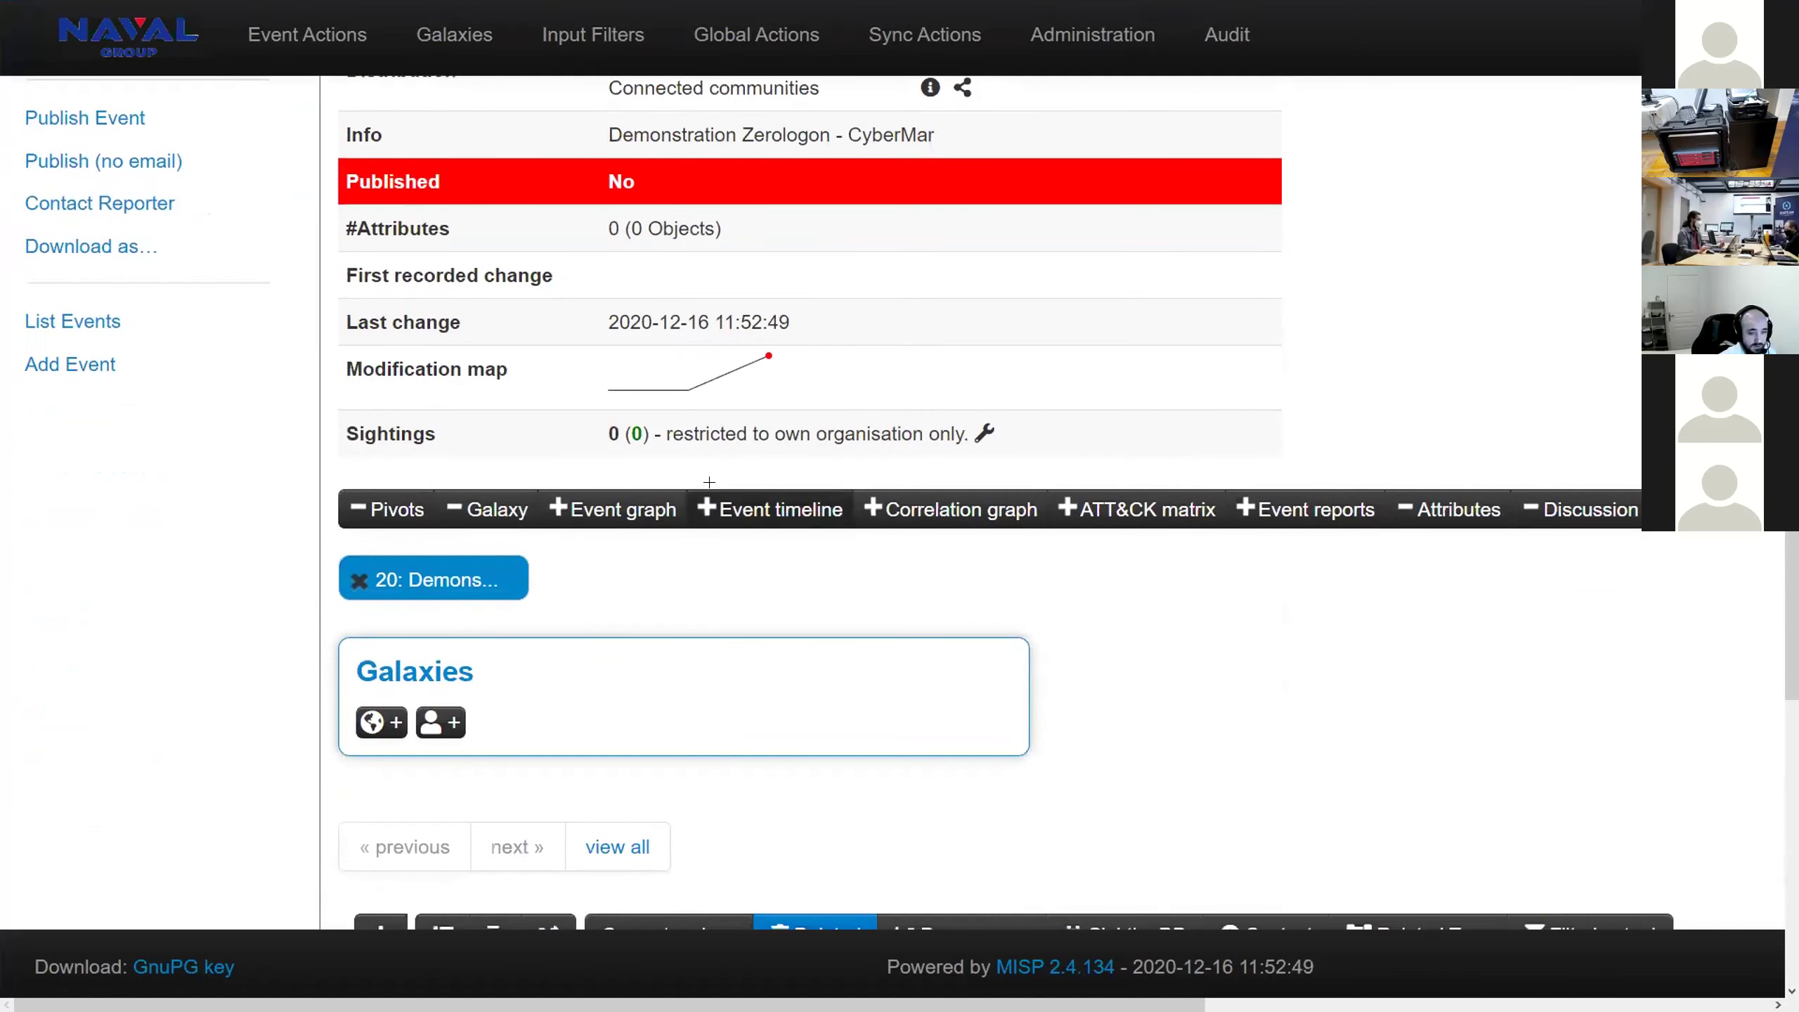
pyautogui.scroll(-1, 709, 482)
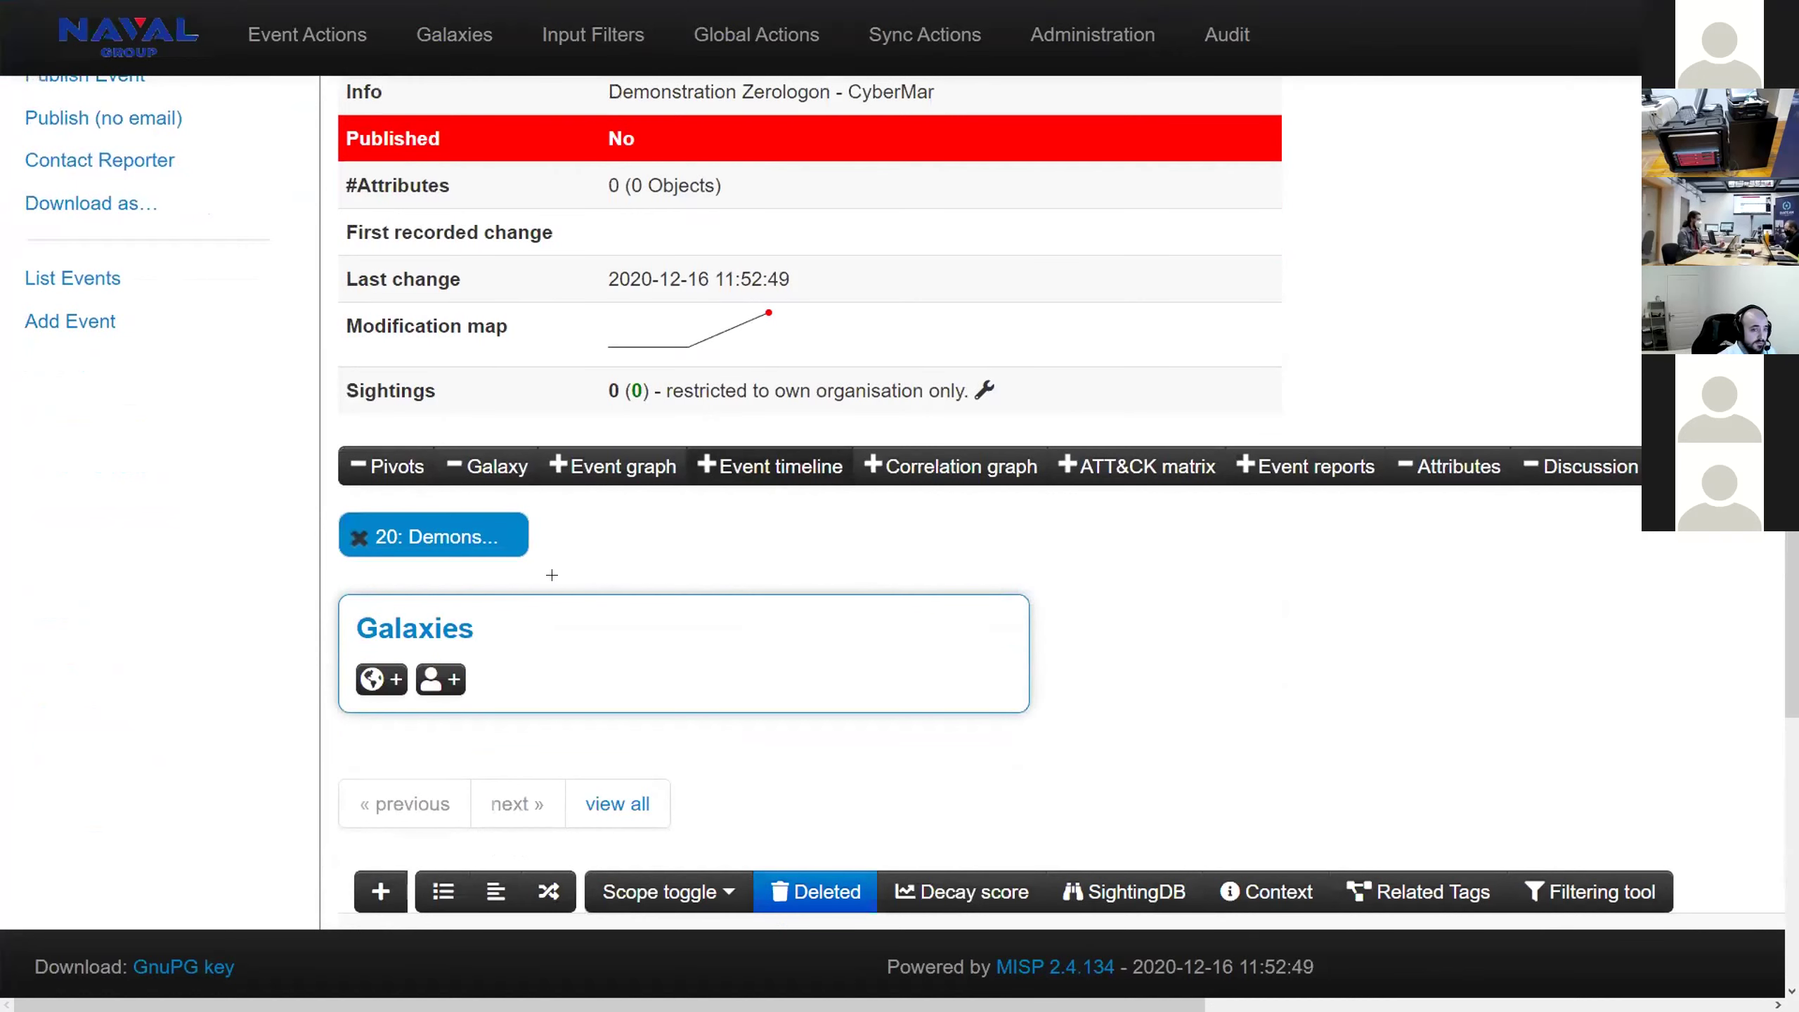
pyautogui.scroll(-5, 553, 578)
pyautogui.scroll(1, 518, 610)
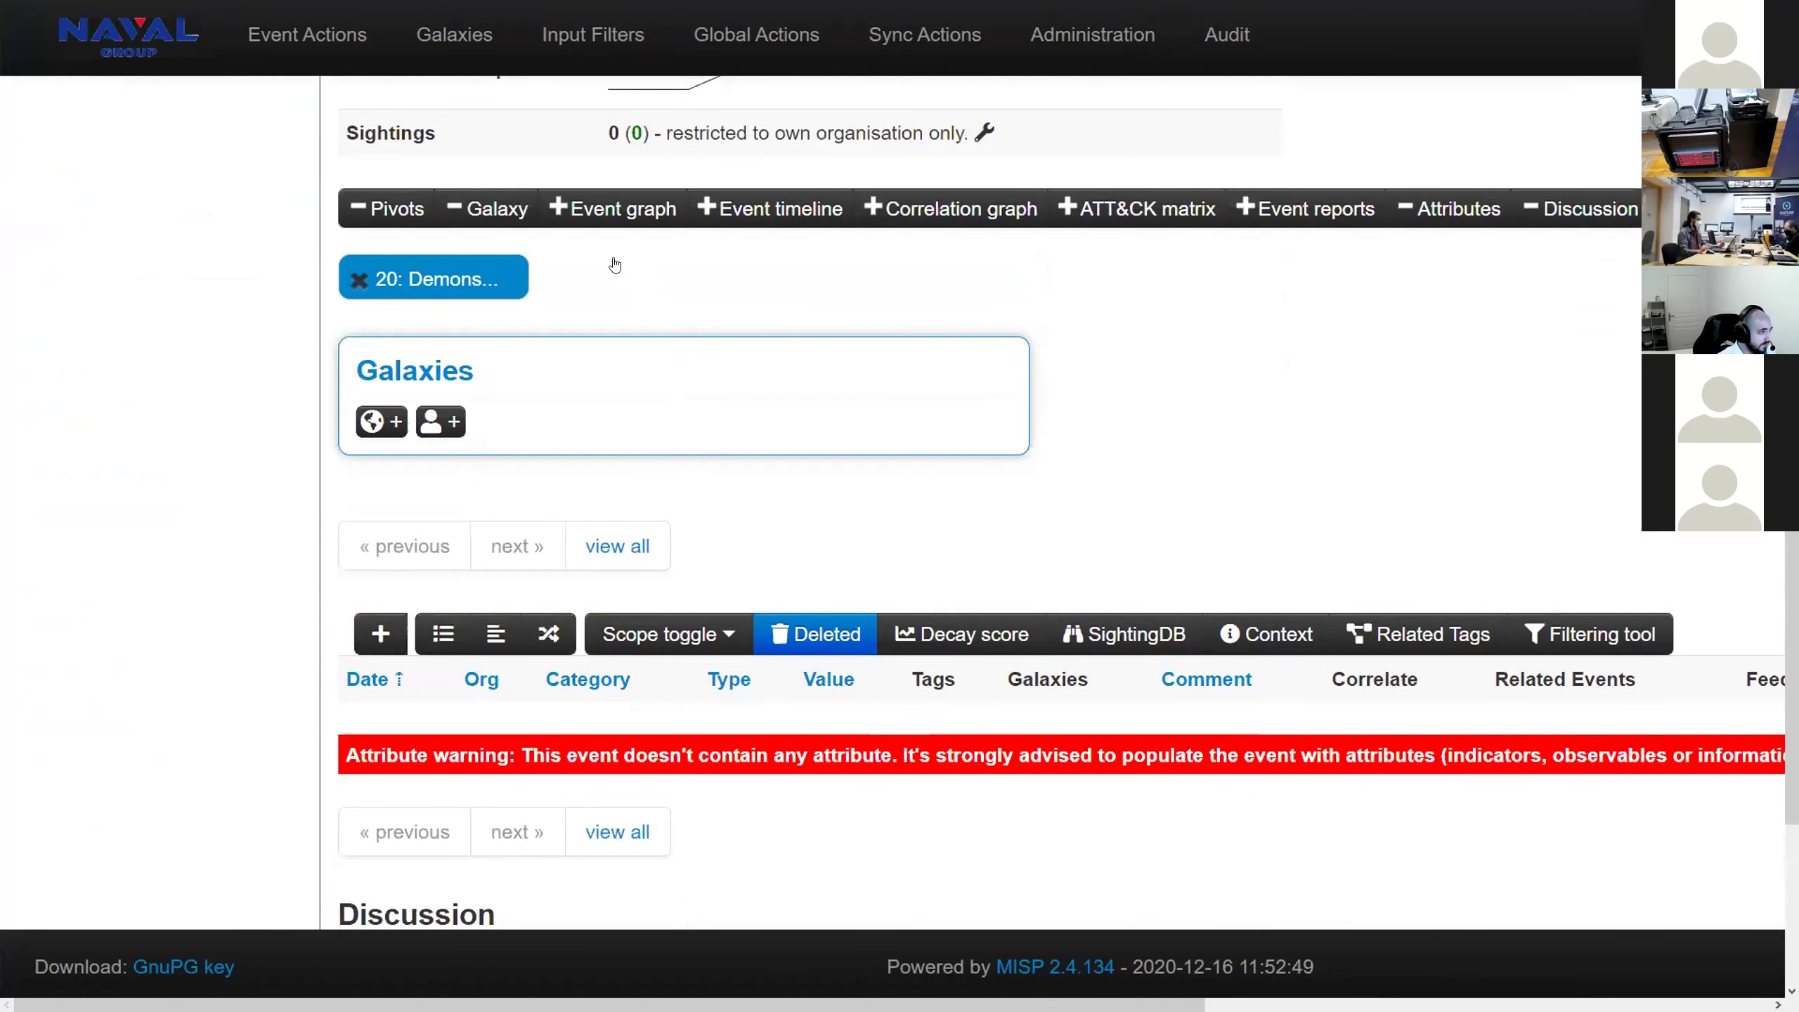
# Add the global tag HIGH to the Demonstration Zerologon - CyberMar event
pyautogui.scroll(10, 631, 265)
pyautogui.click(634, 265)
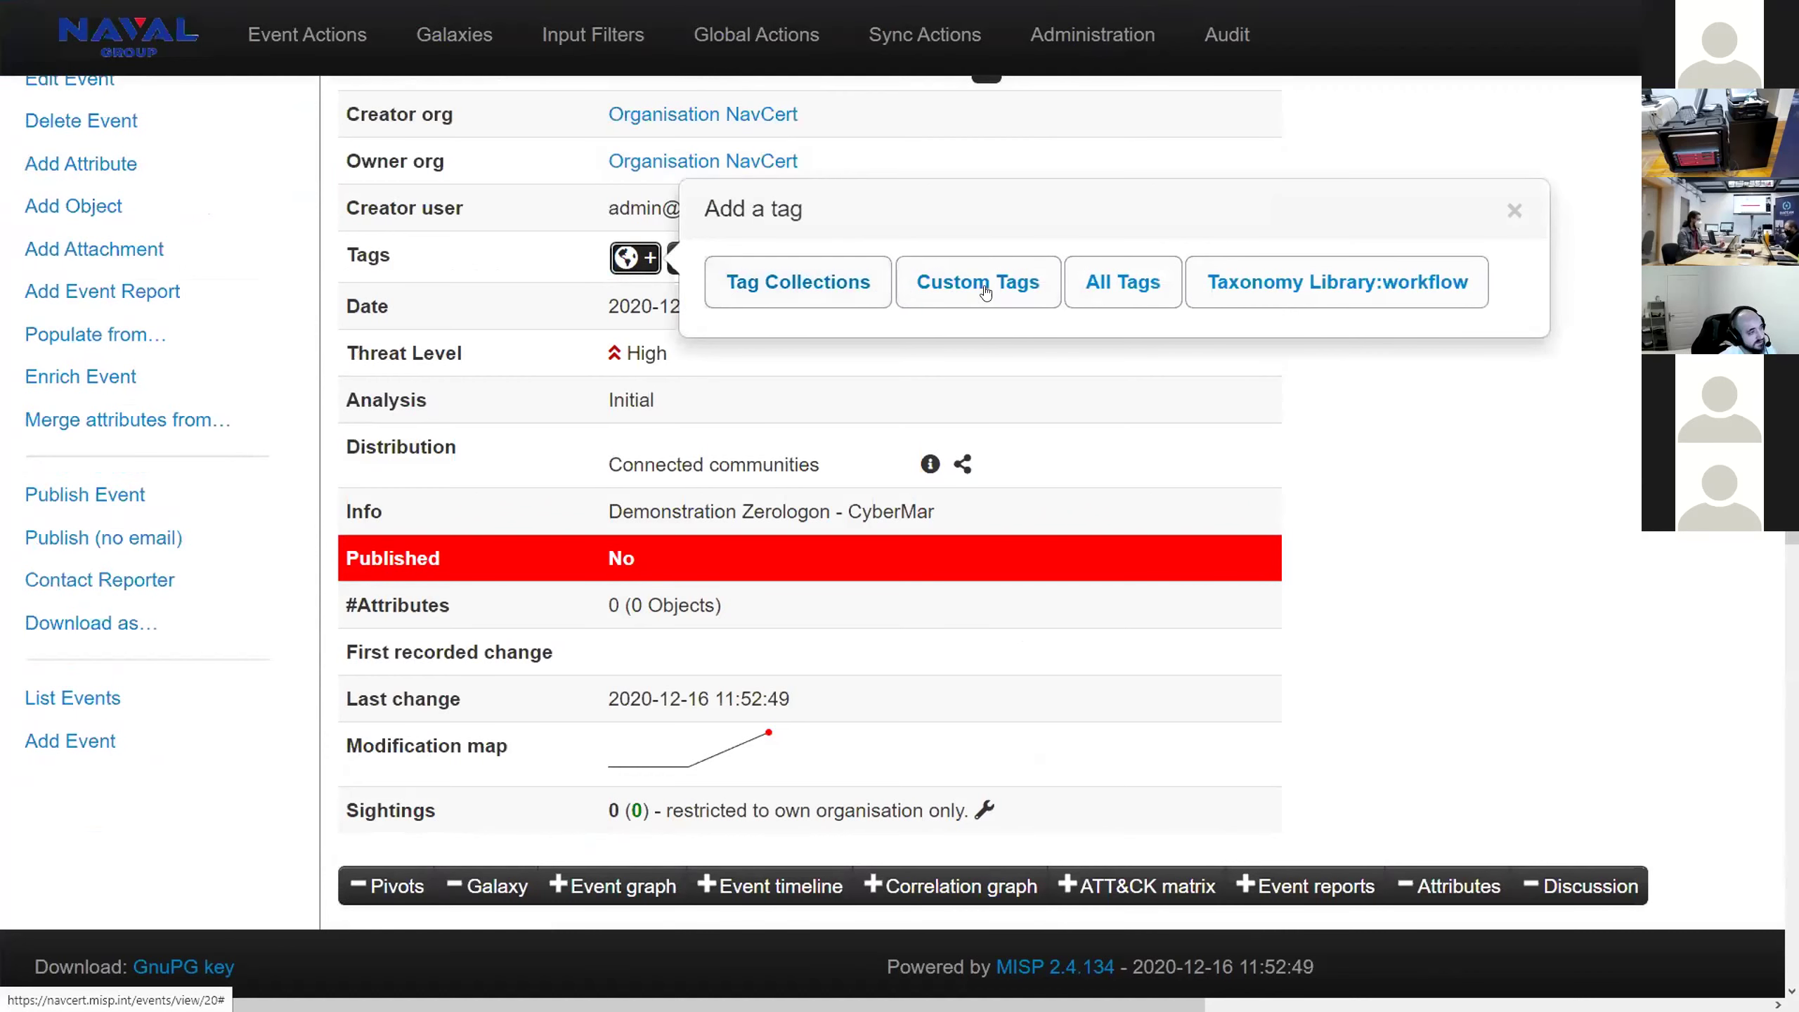
pyautogui.click(1133, 283)
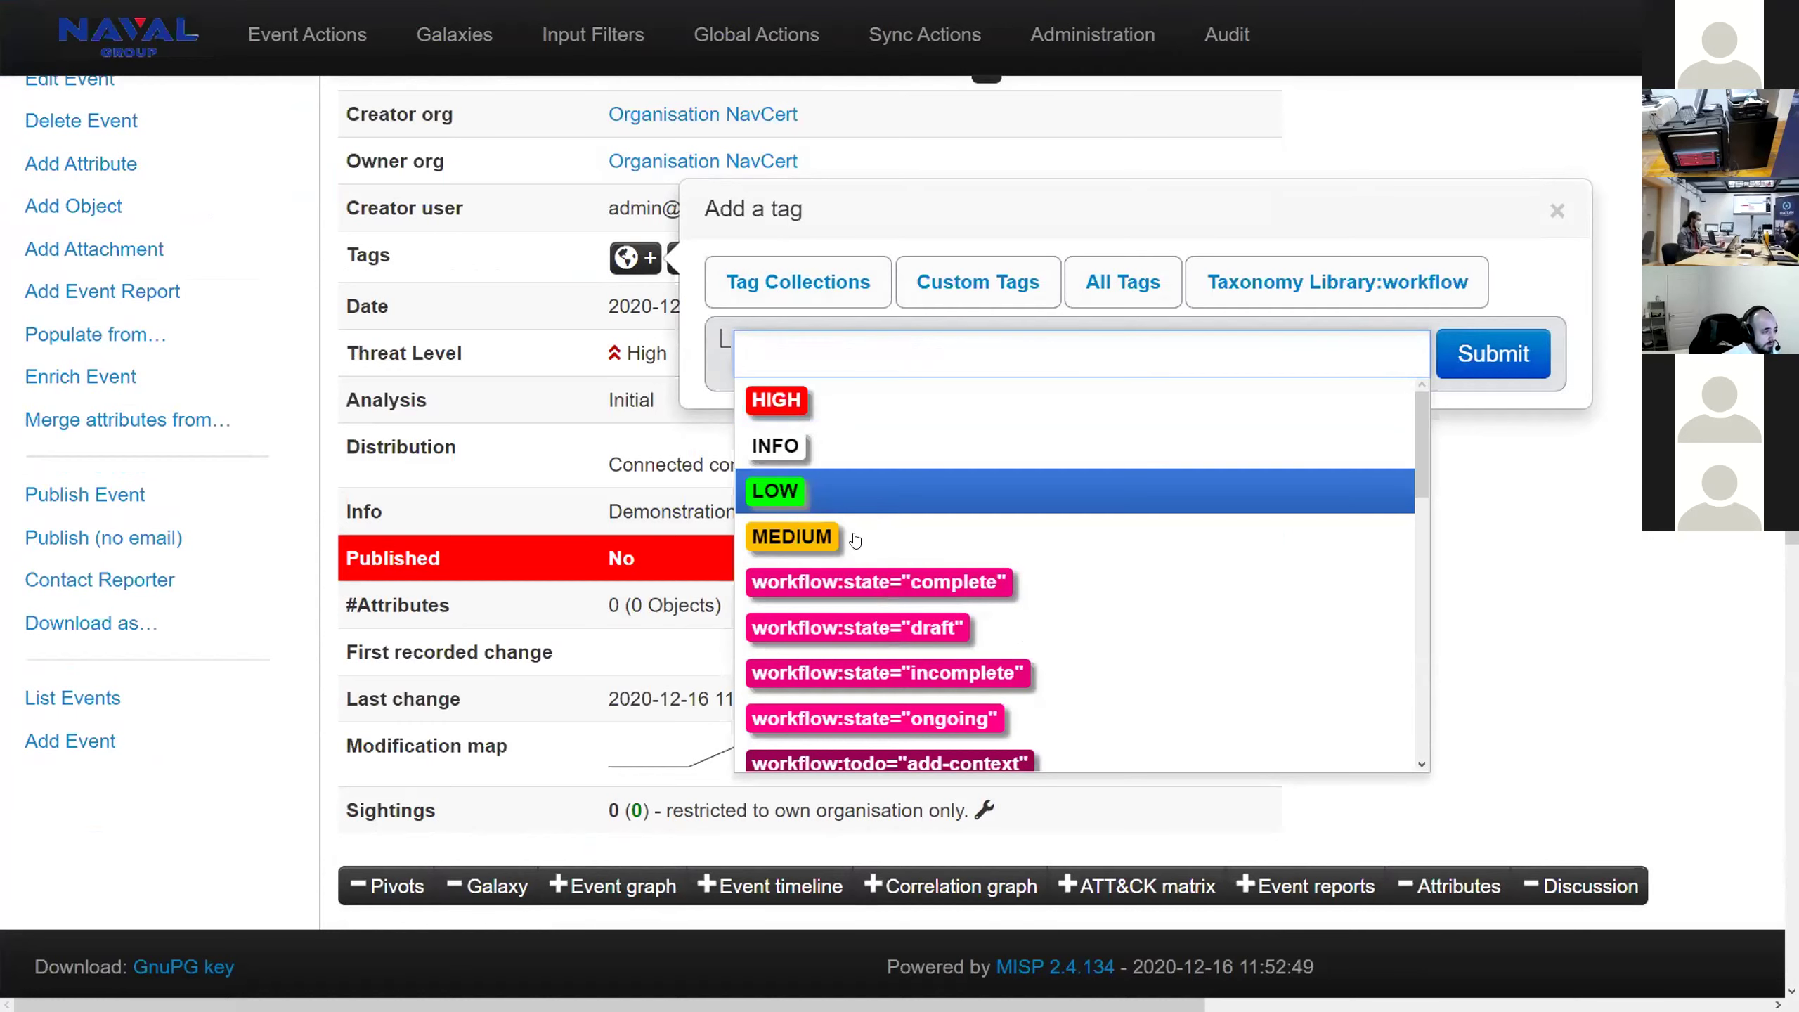
pyautogui.click(830, 411)
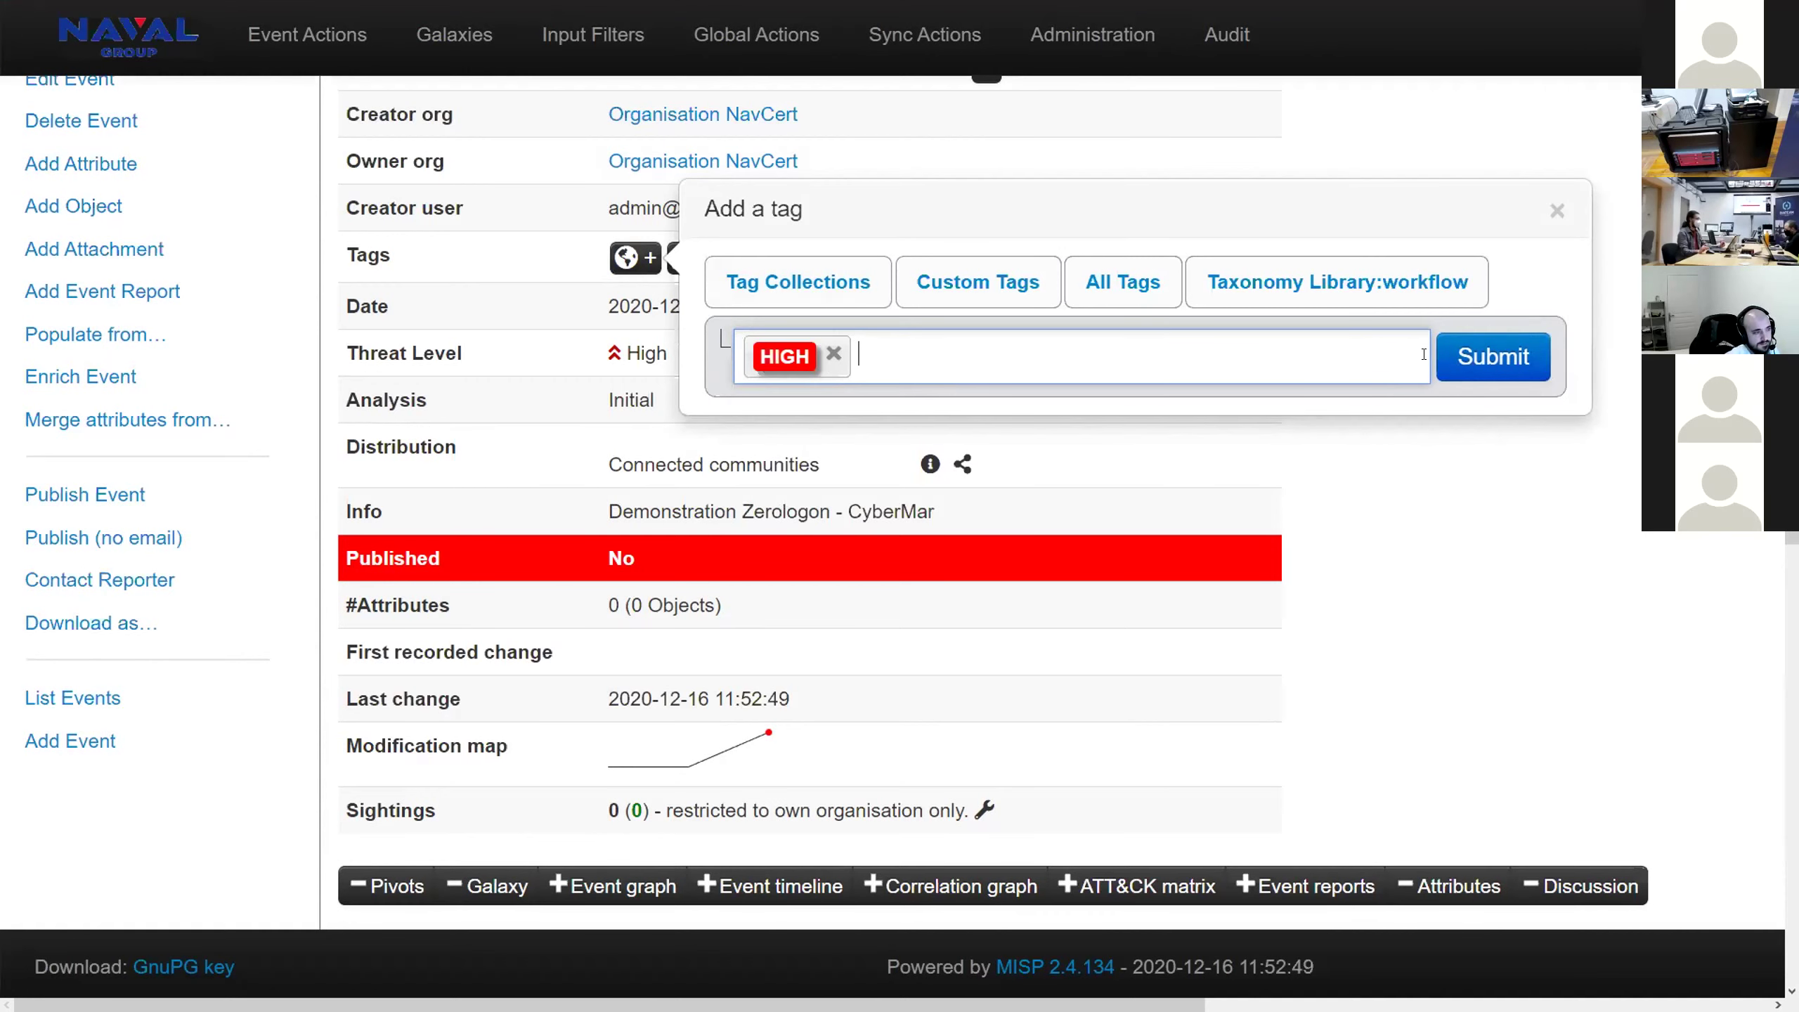
pyautogui.click(1495, 358)
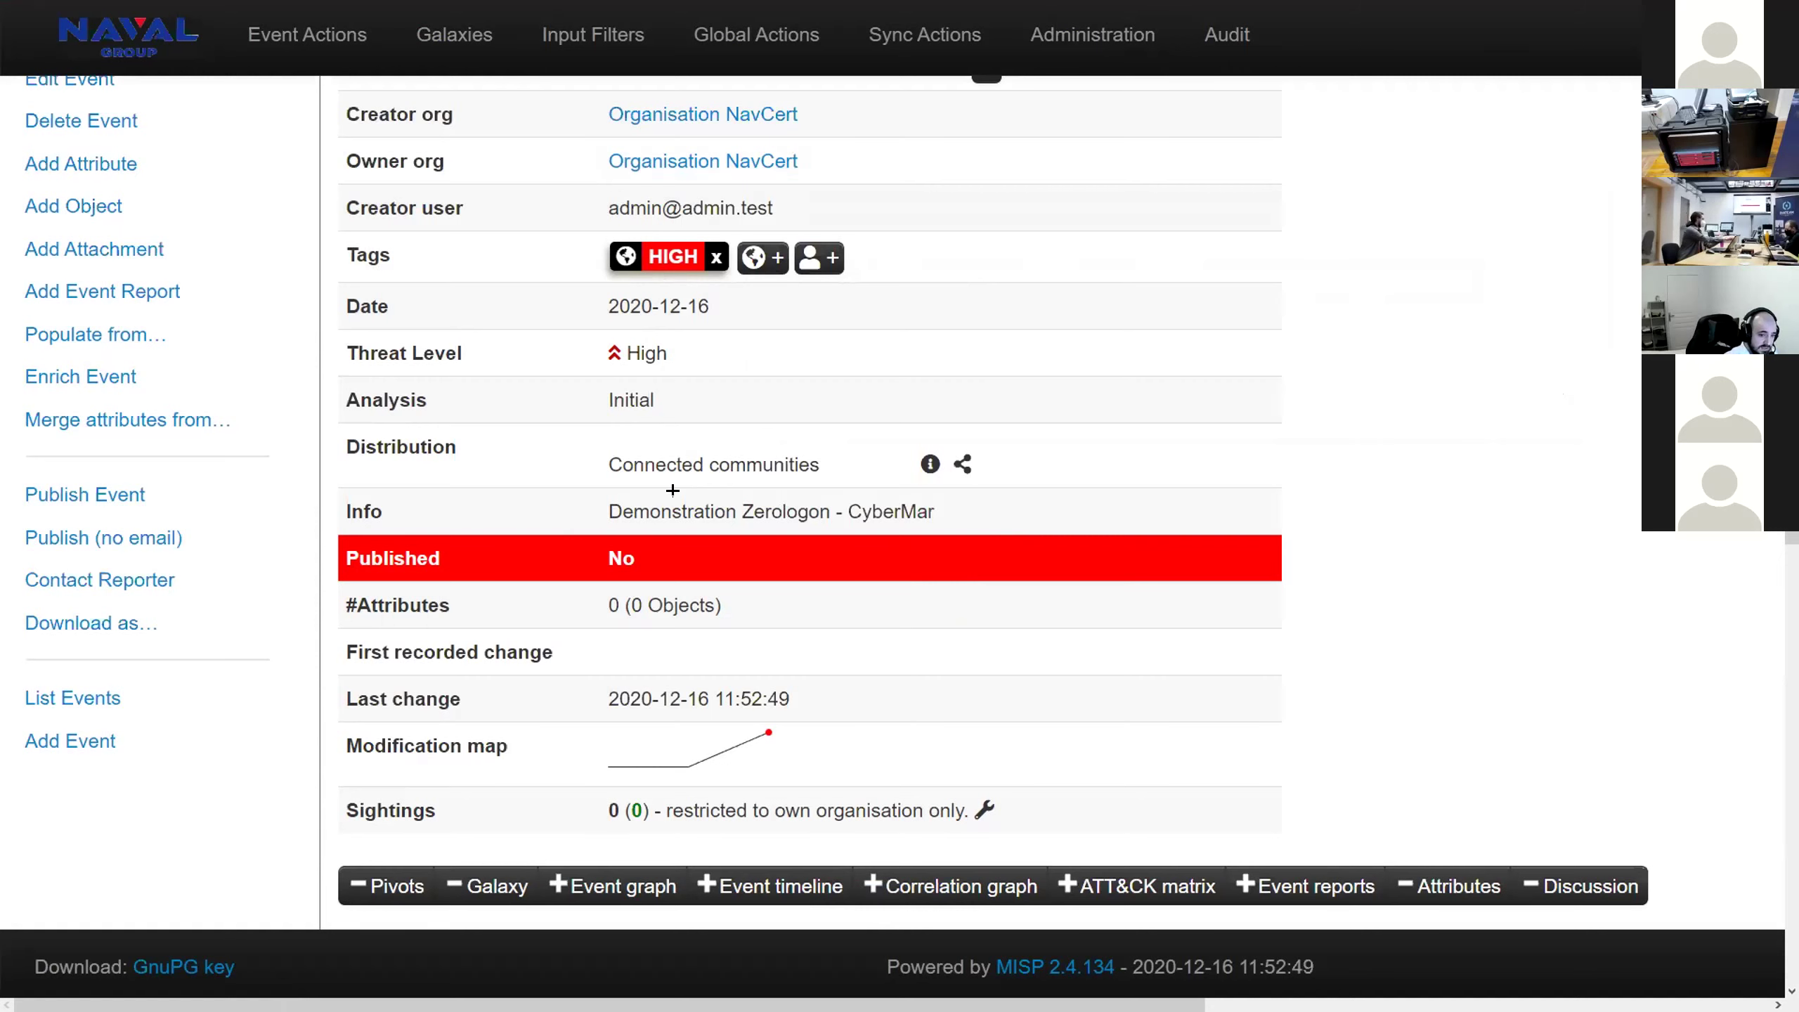
pyautogui.scroll(-2, 536, 748)
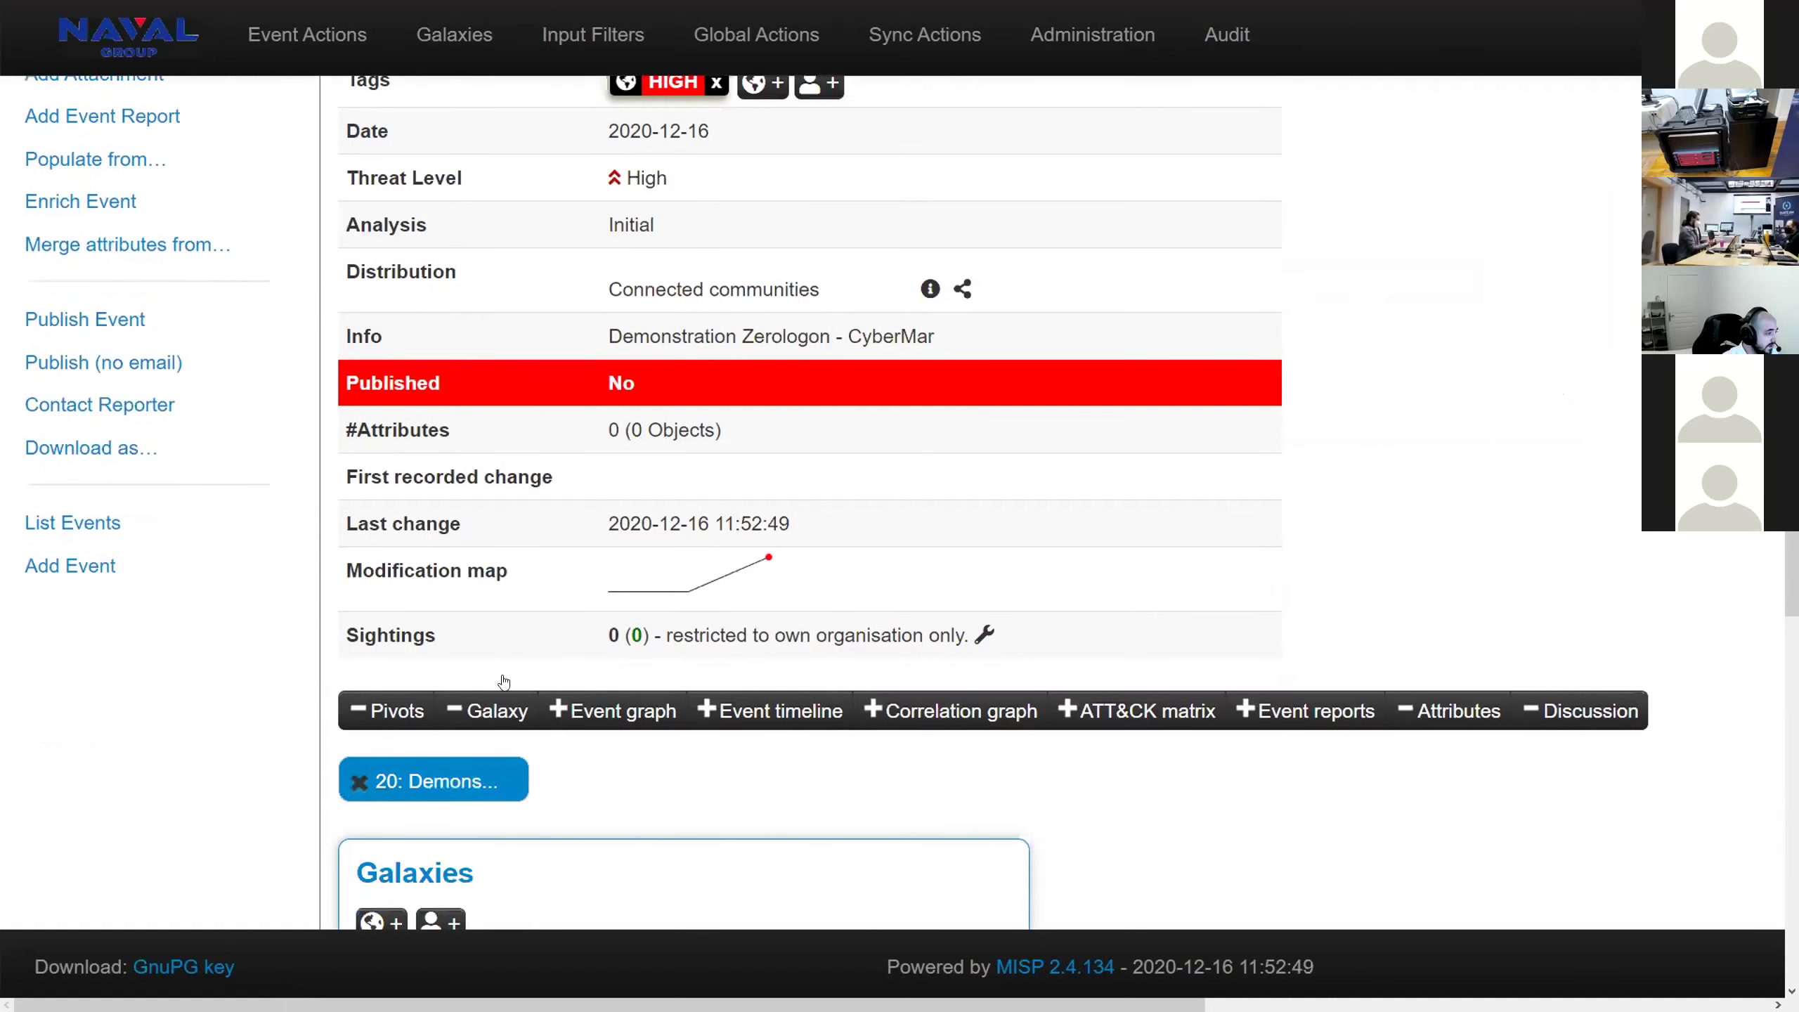
# Submit the address 99.154.51.146 to the Freetext Import Tool of the Demonstration Zerologon - CyberMar event
pyautogui.scroll(-1, 456, 662)
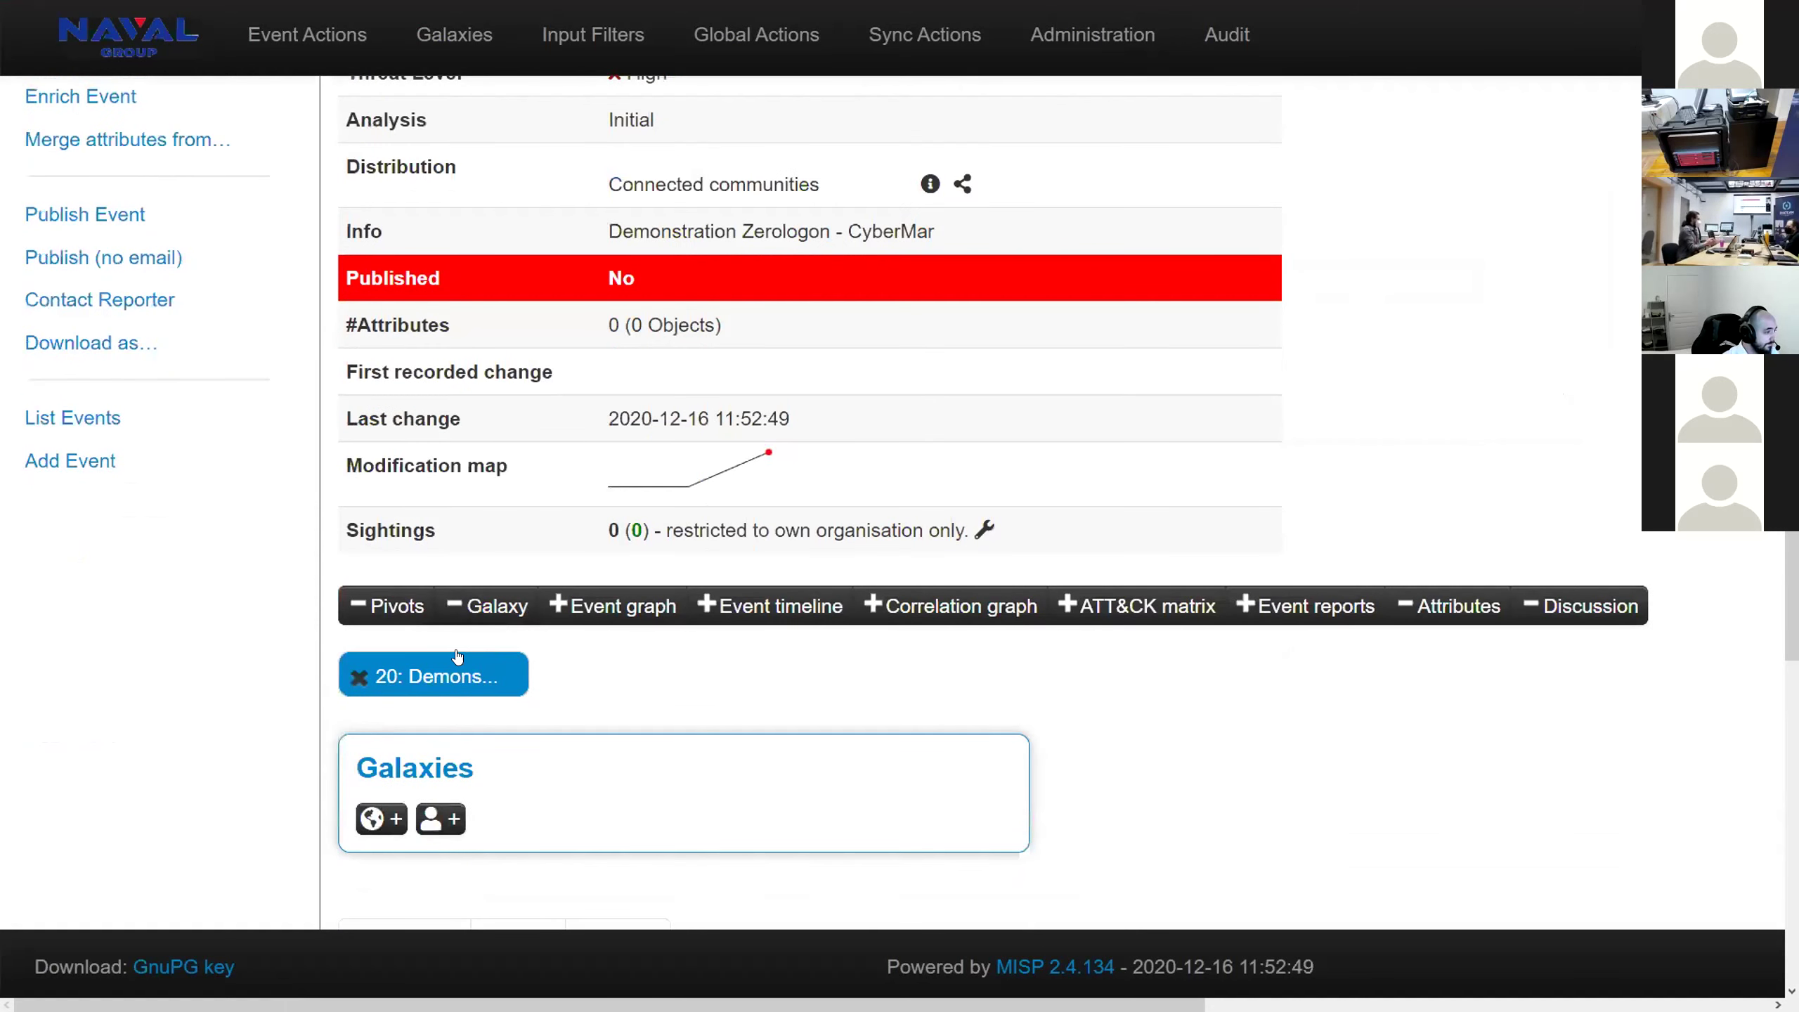
pyautogui.scroll(-4, 456, 658)
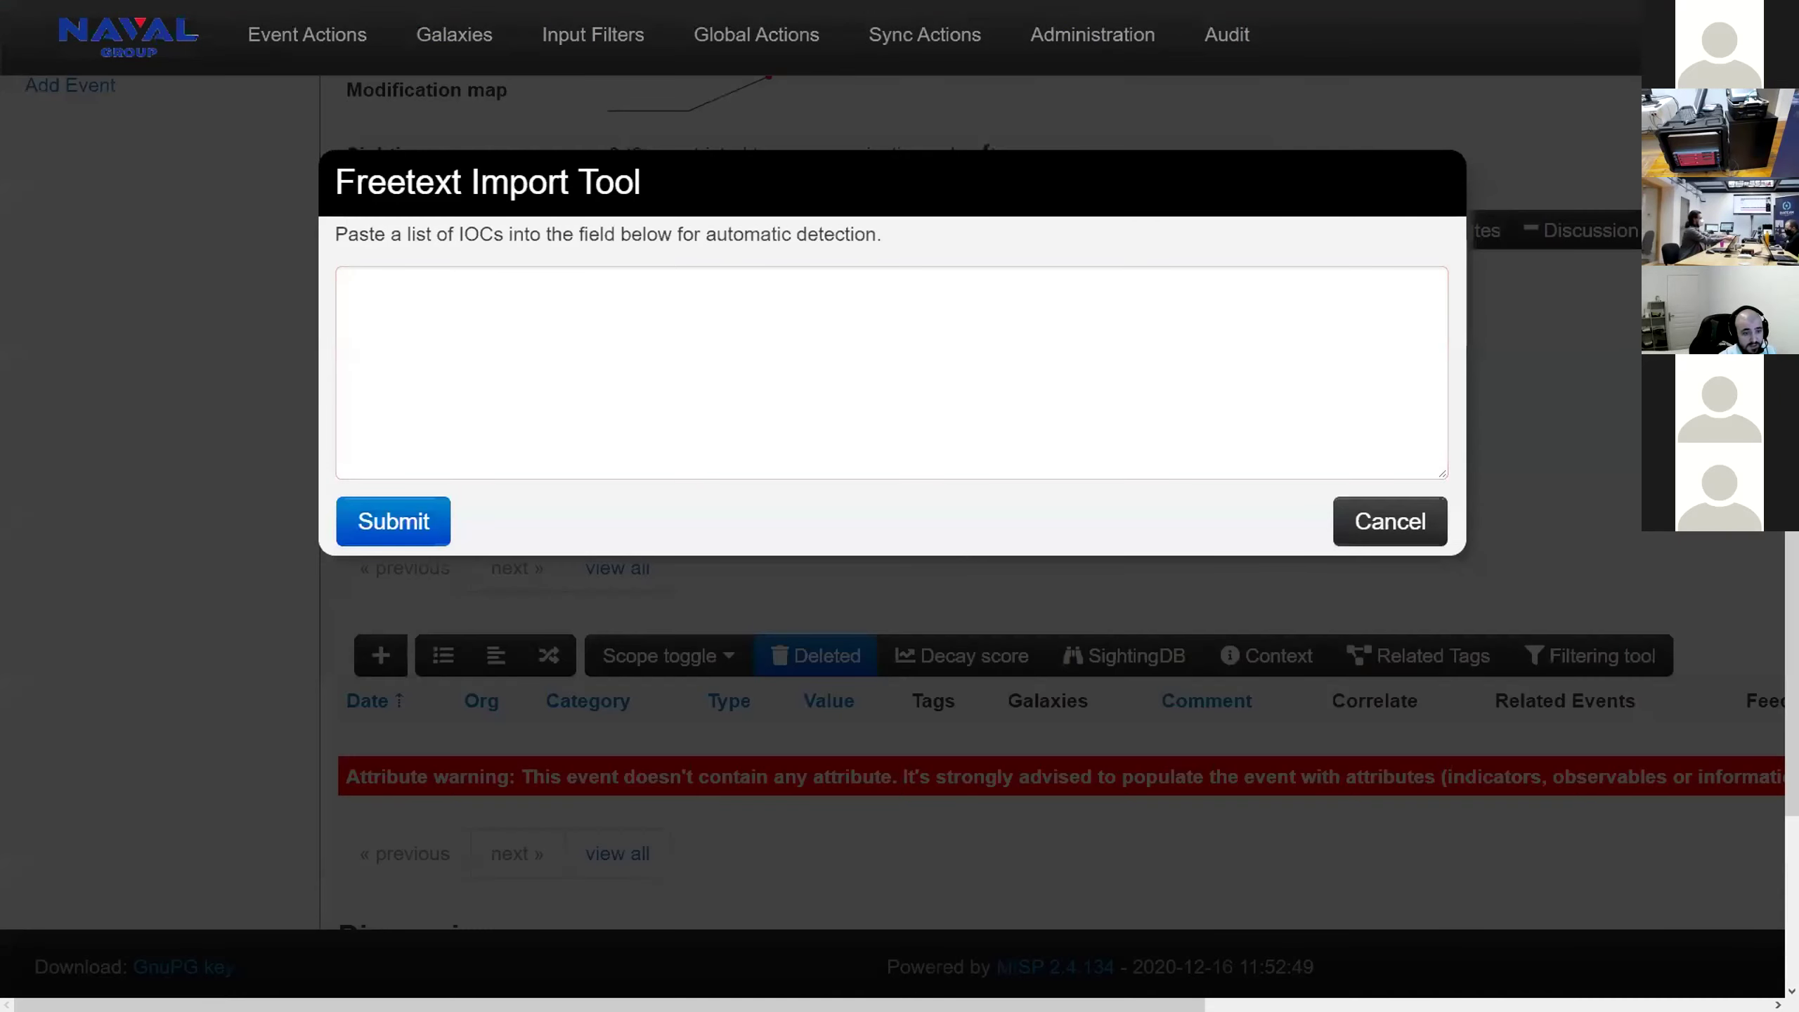
pyautogui.click(574, 378)
pyautogui.write('99.154.51.146')
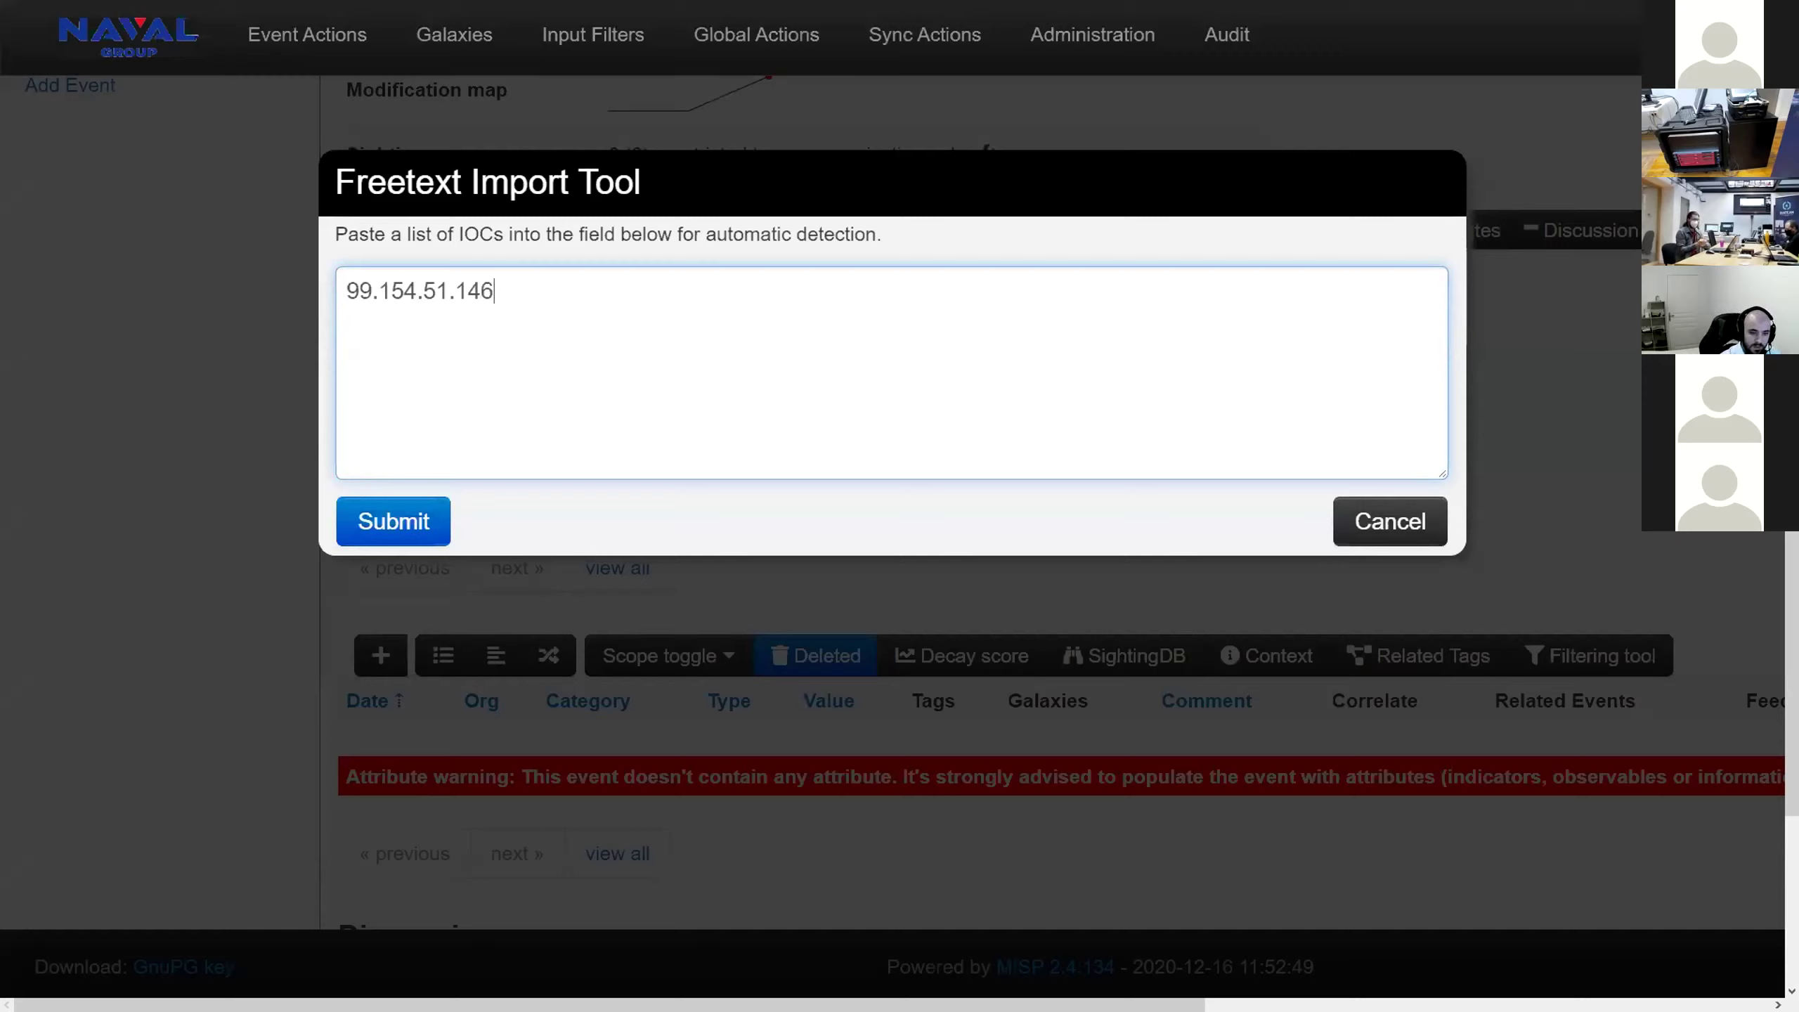
pyautogui.click(379, 522)
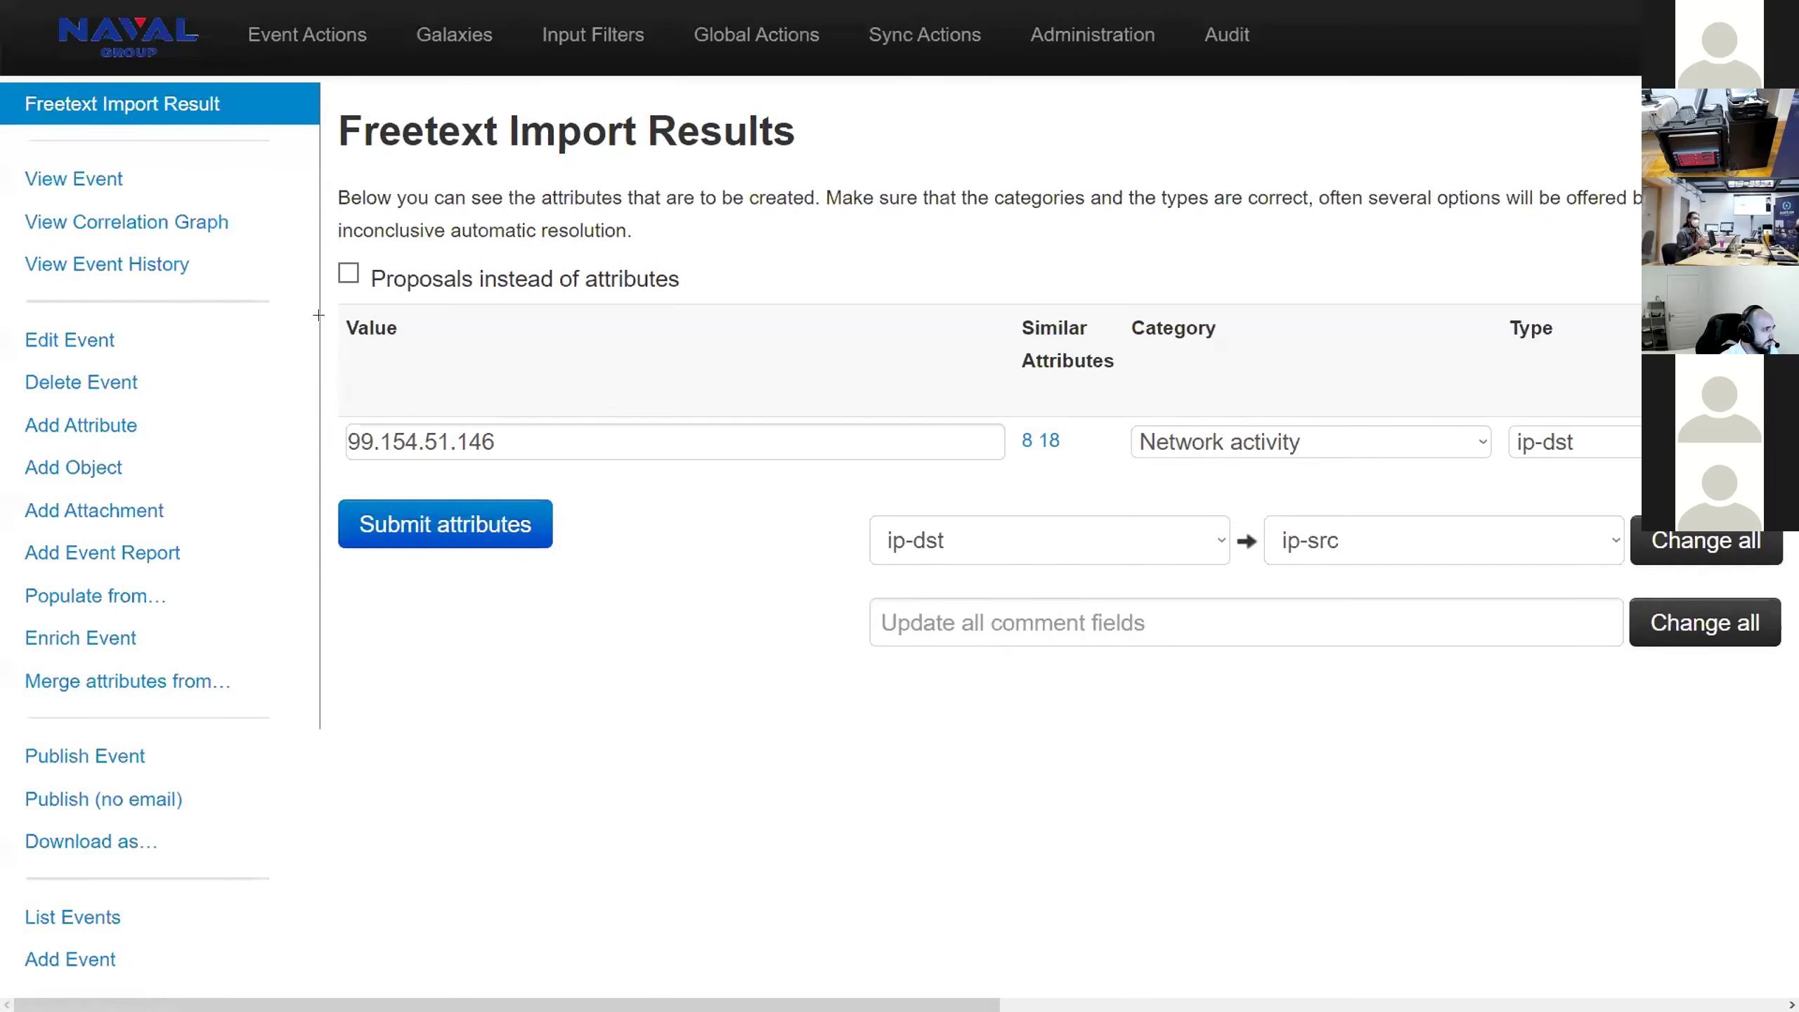
# Check the import result's similar attributes and type options, keep Network activity and ip-dst, and submit the attribute to the event
pyautogui.hotkey('ctrl', '-')
pyautogui.hotkey('ctrl', '-')
pyautogui.click(1012, 284)
pyautogui.click(1225, 290)
pyautogui.click(1225, 290)
pyautogui.click(1225, 290)
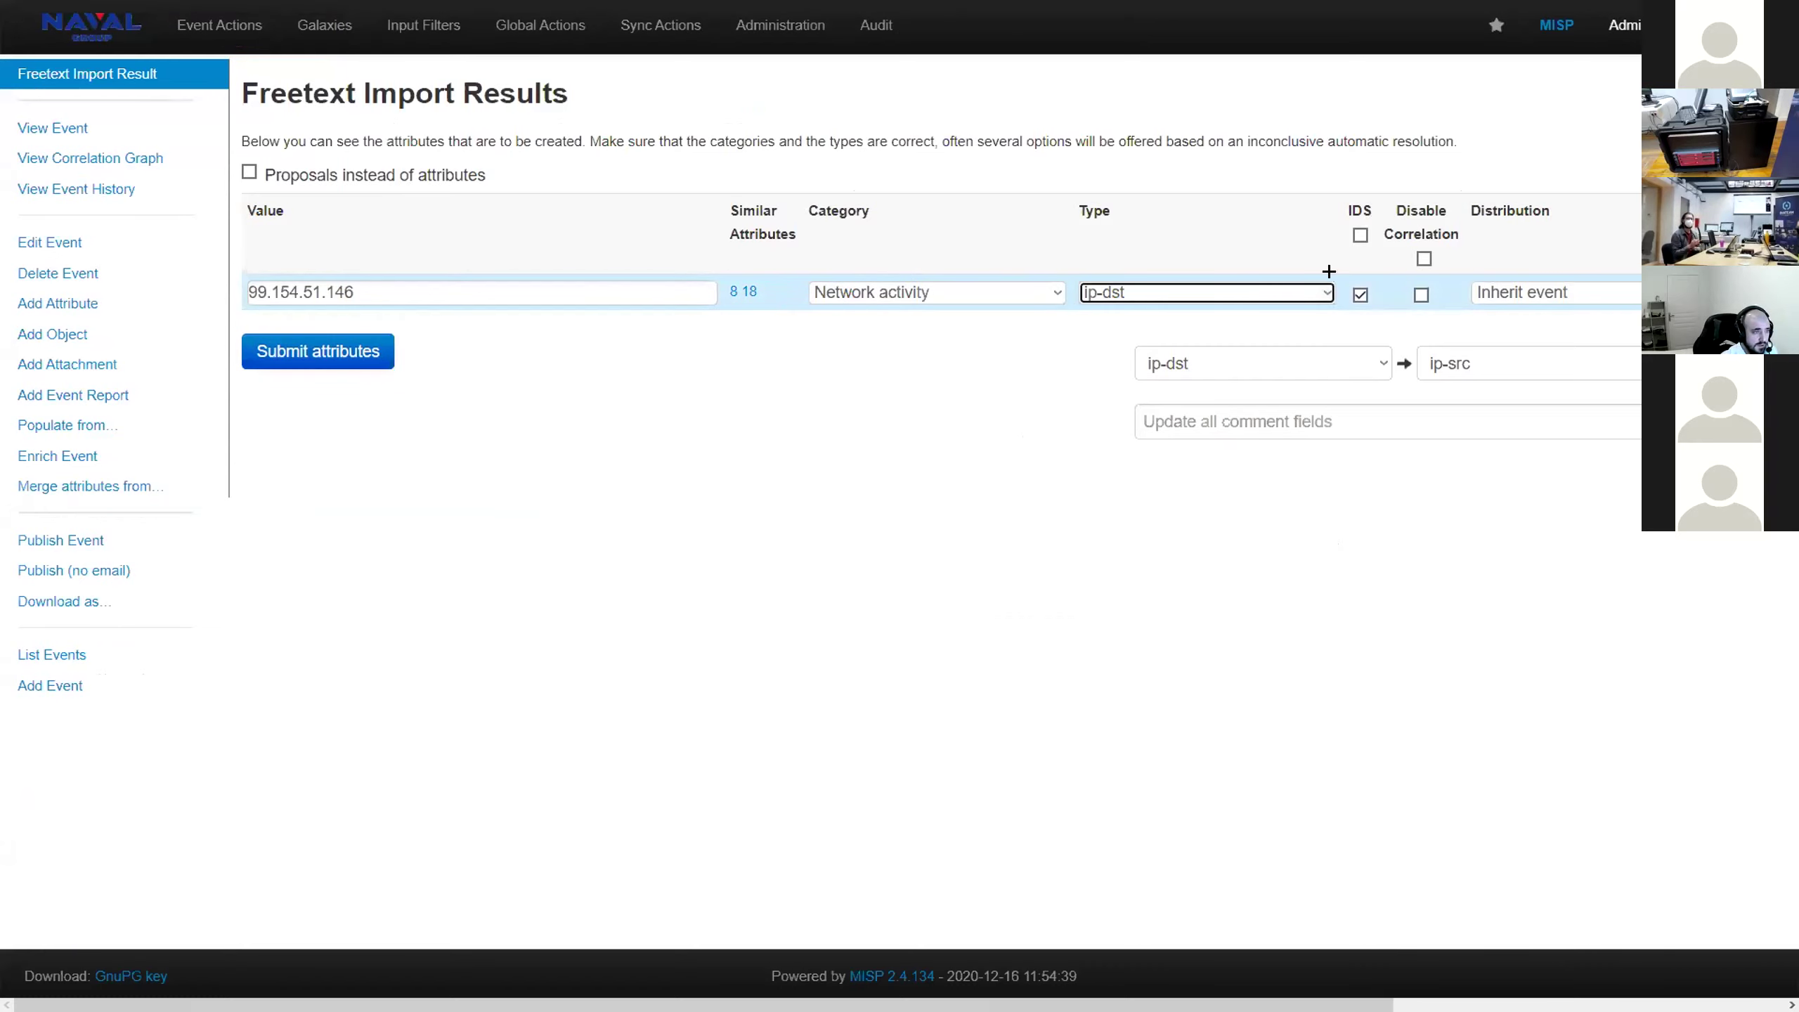
pyautogui.click(1165, 291)
pyautogui.click(1177, 292)
pyautogui.click(351, 352)
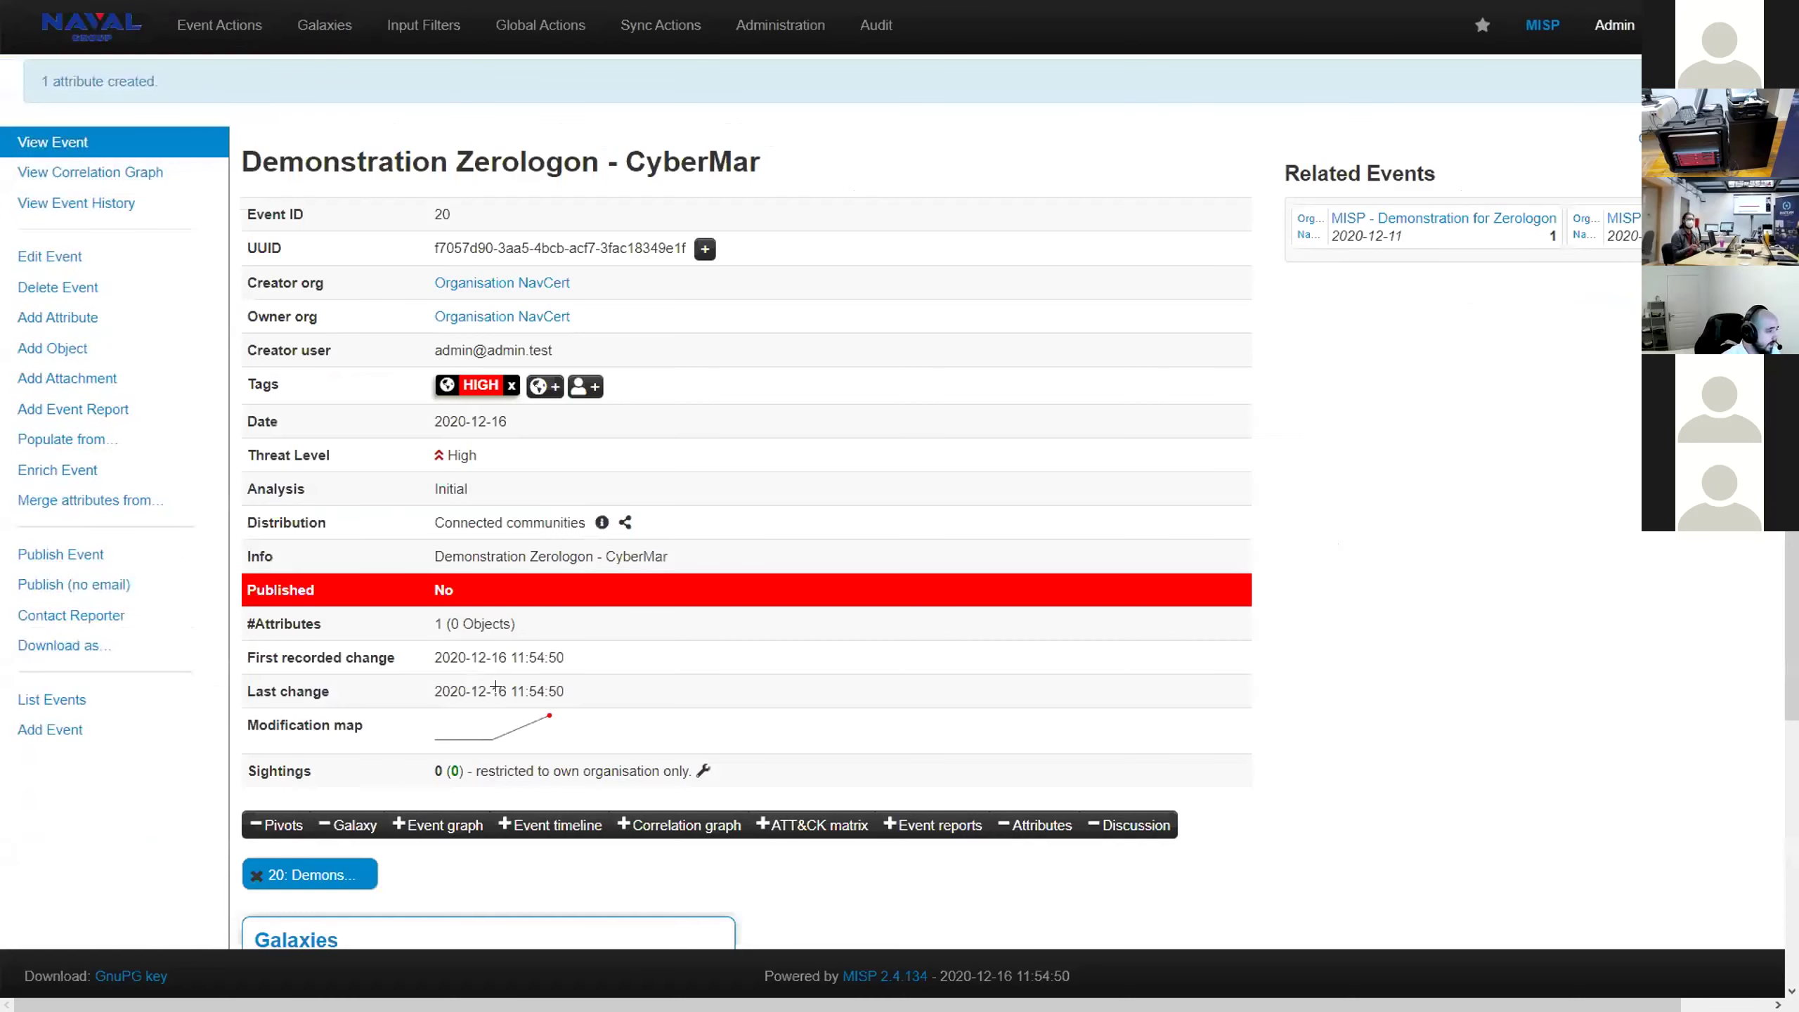
# Publish the Demonstration Zerologon - CyberMar event to share it with the connected communities
pyautogui.scroll(-2, 113, 564)
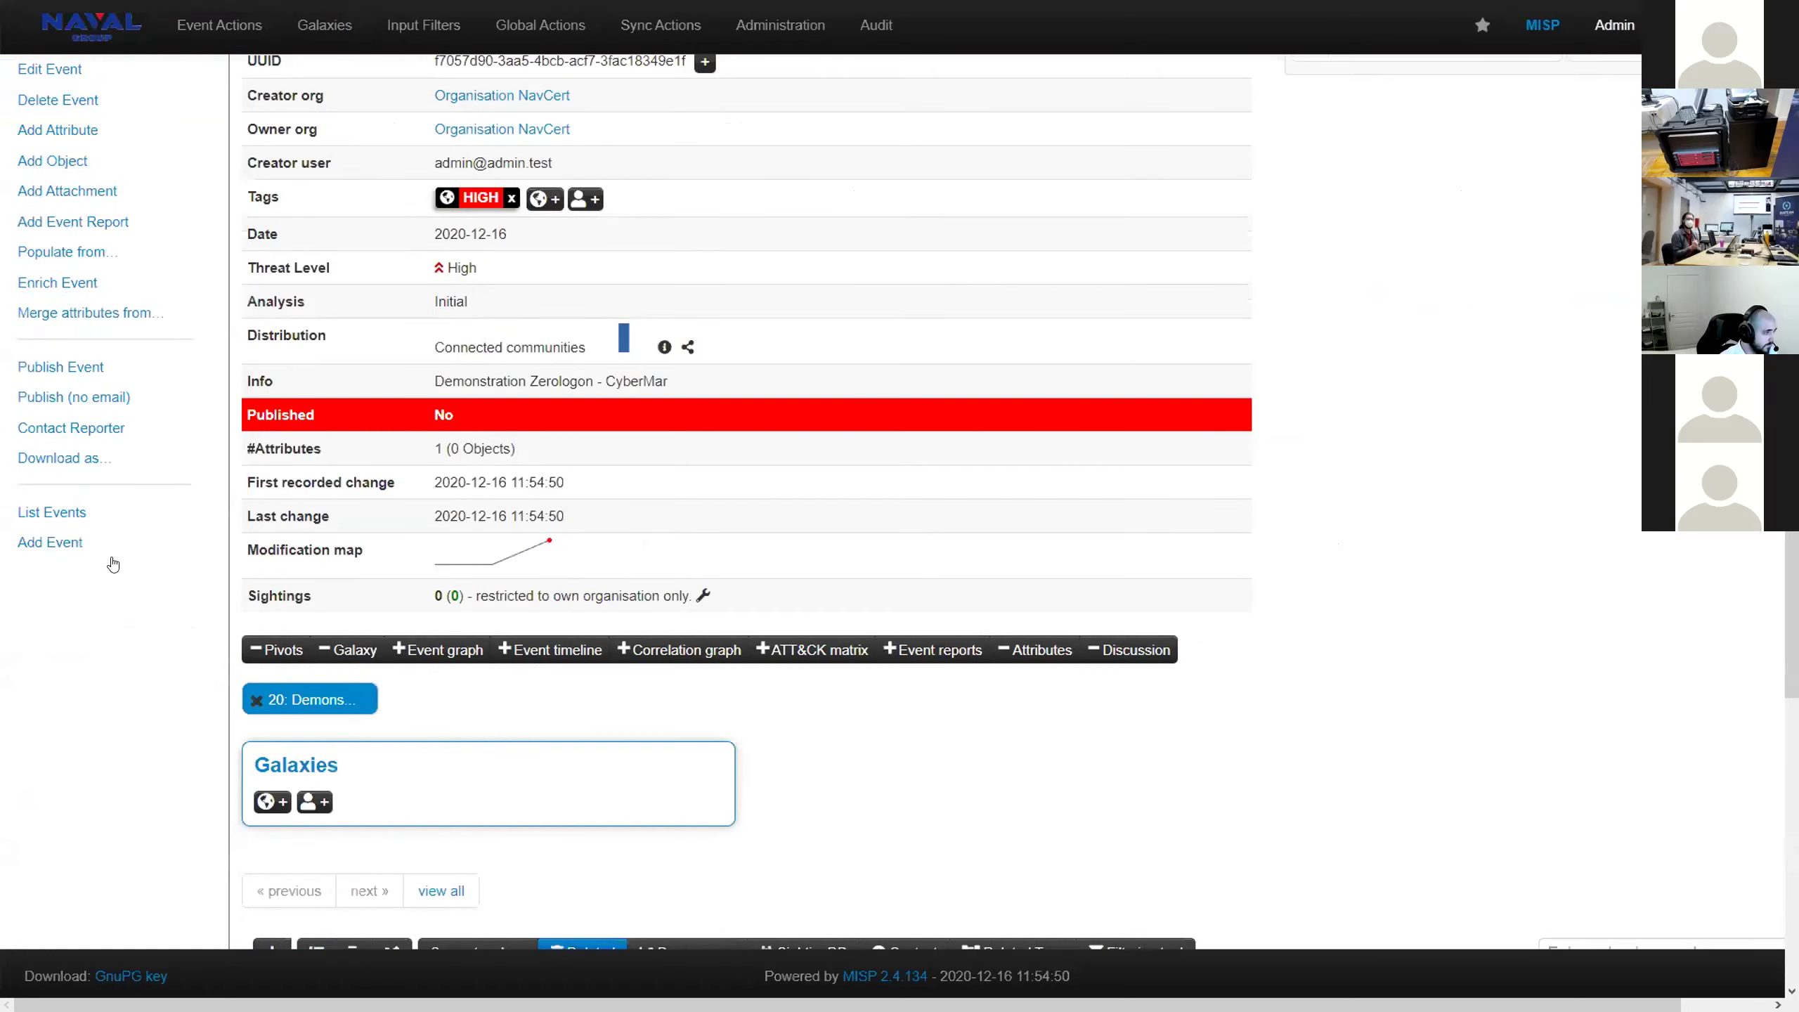
pyautogui.scroll(2, 113, 564)
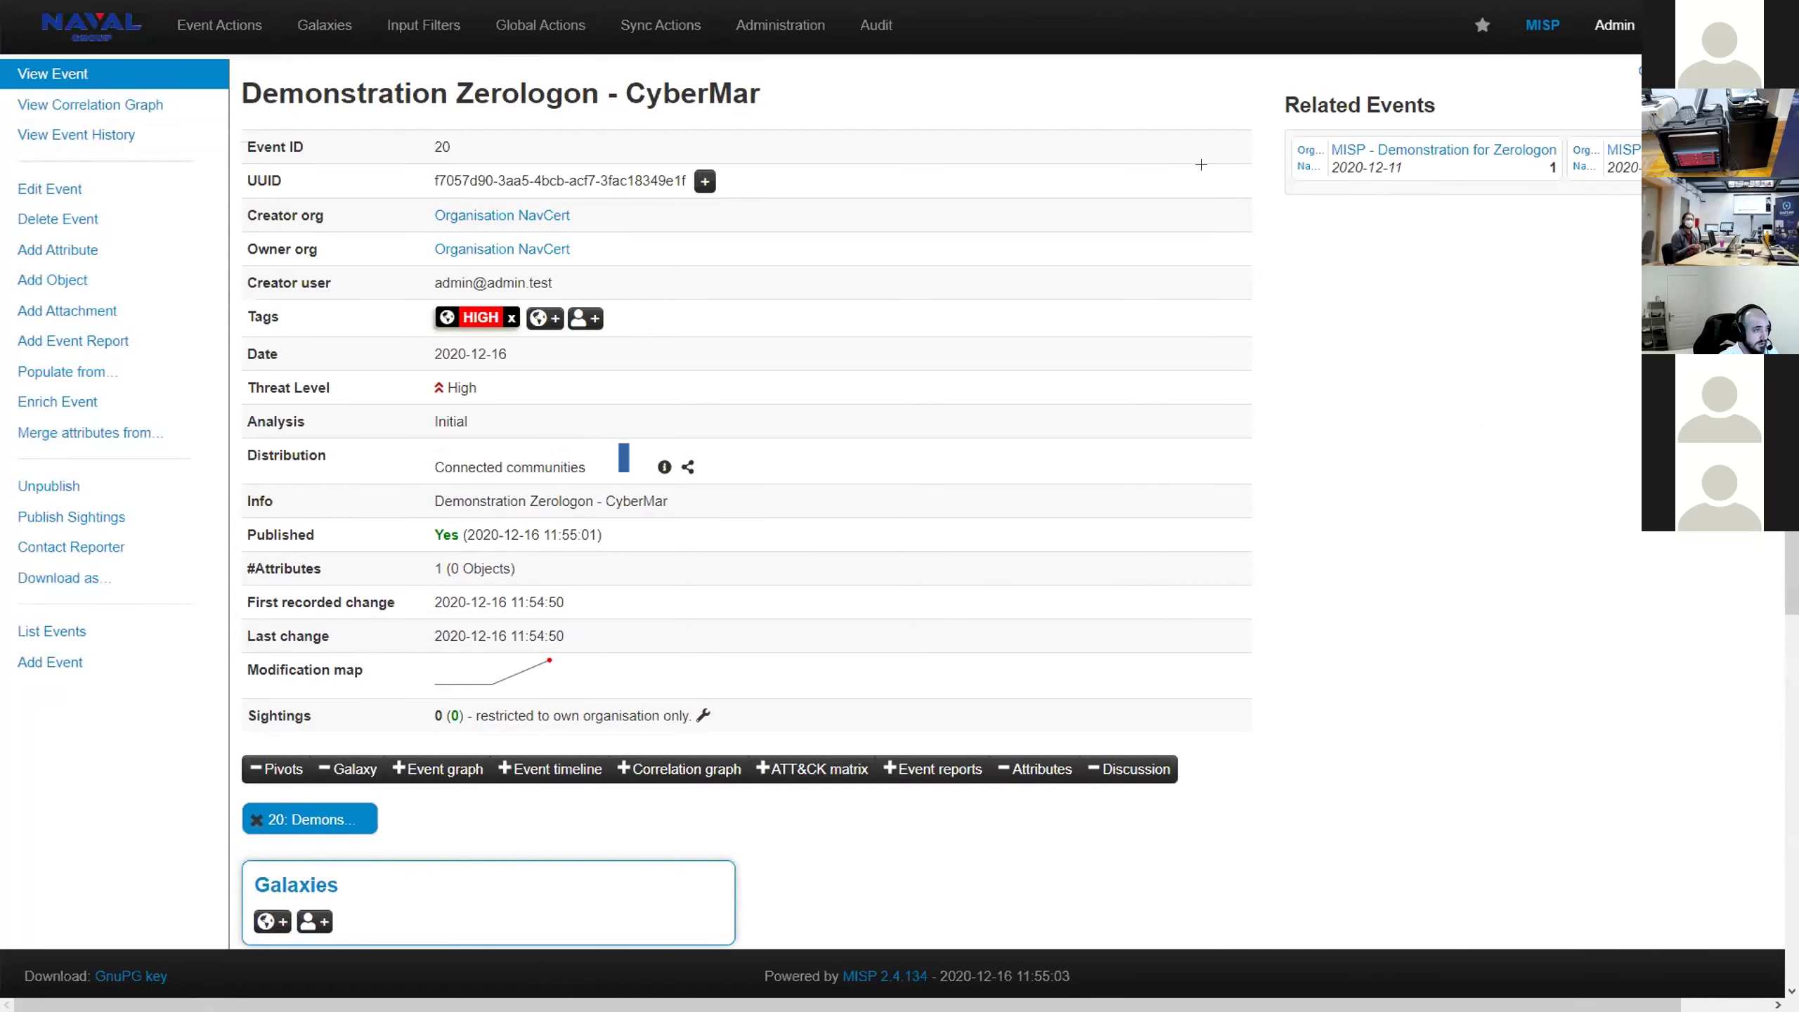
# Switch to the CyberMar MISP instance, refresh its events list and show it full screen
pyautogui.hotkey('alt', 'Tab')
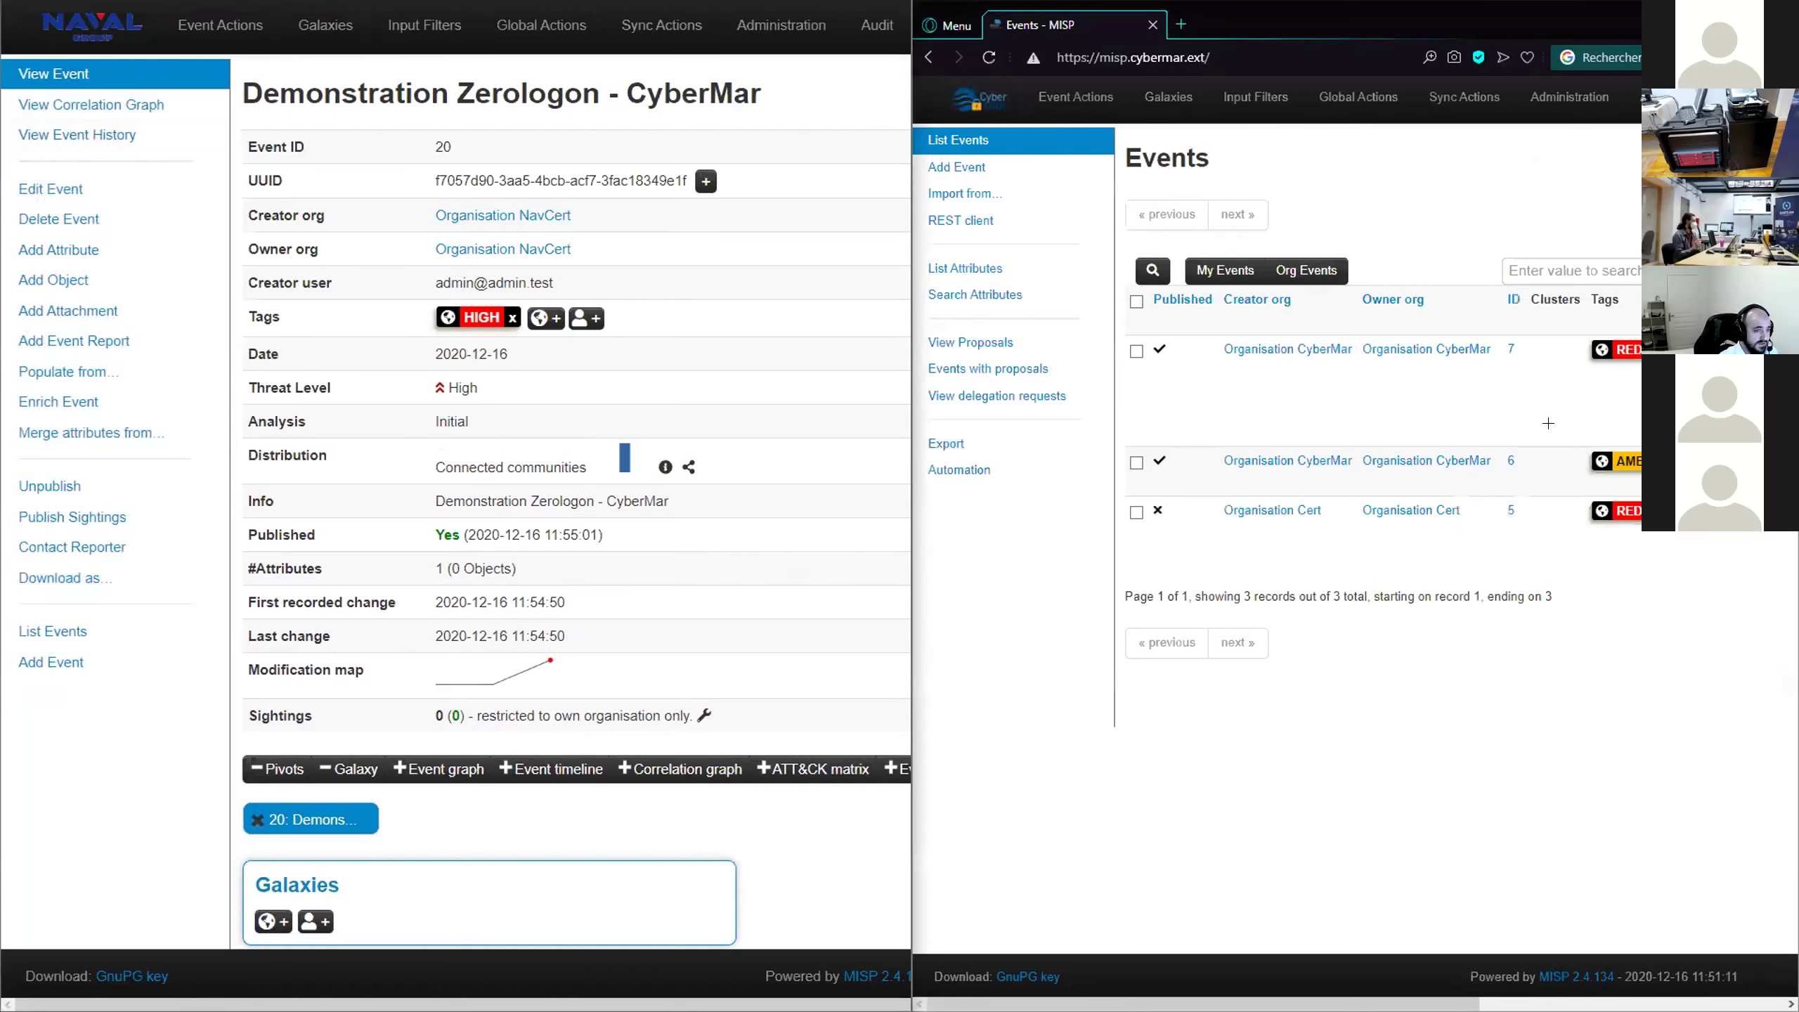
pyautogui.moveTo(1187, 343); pyautogui.dragTo(1487, 319)
pyautogui.click(1496, 222)
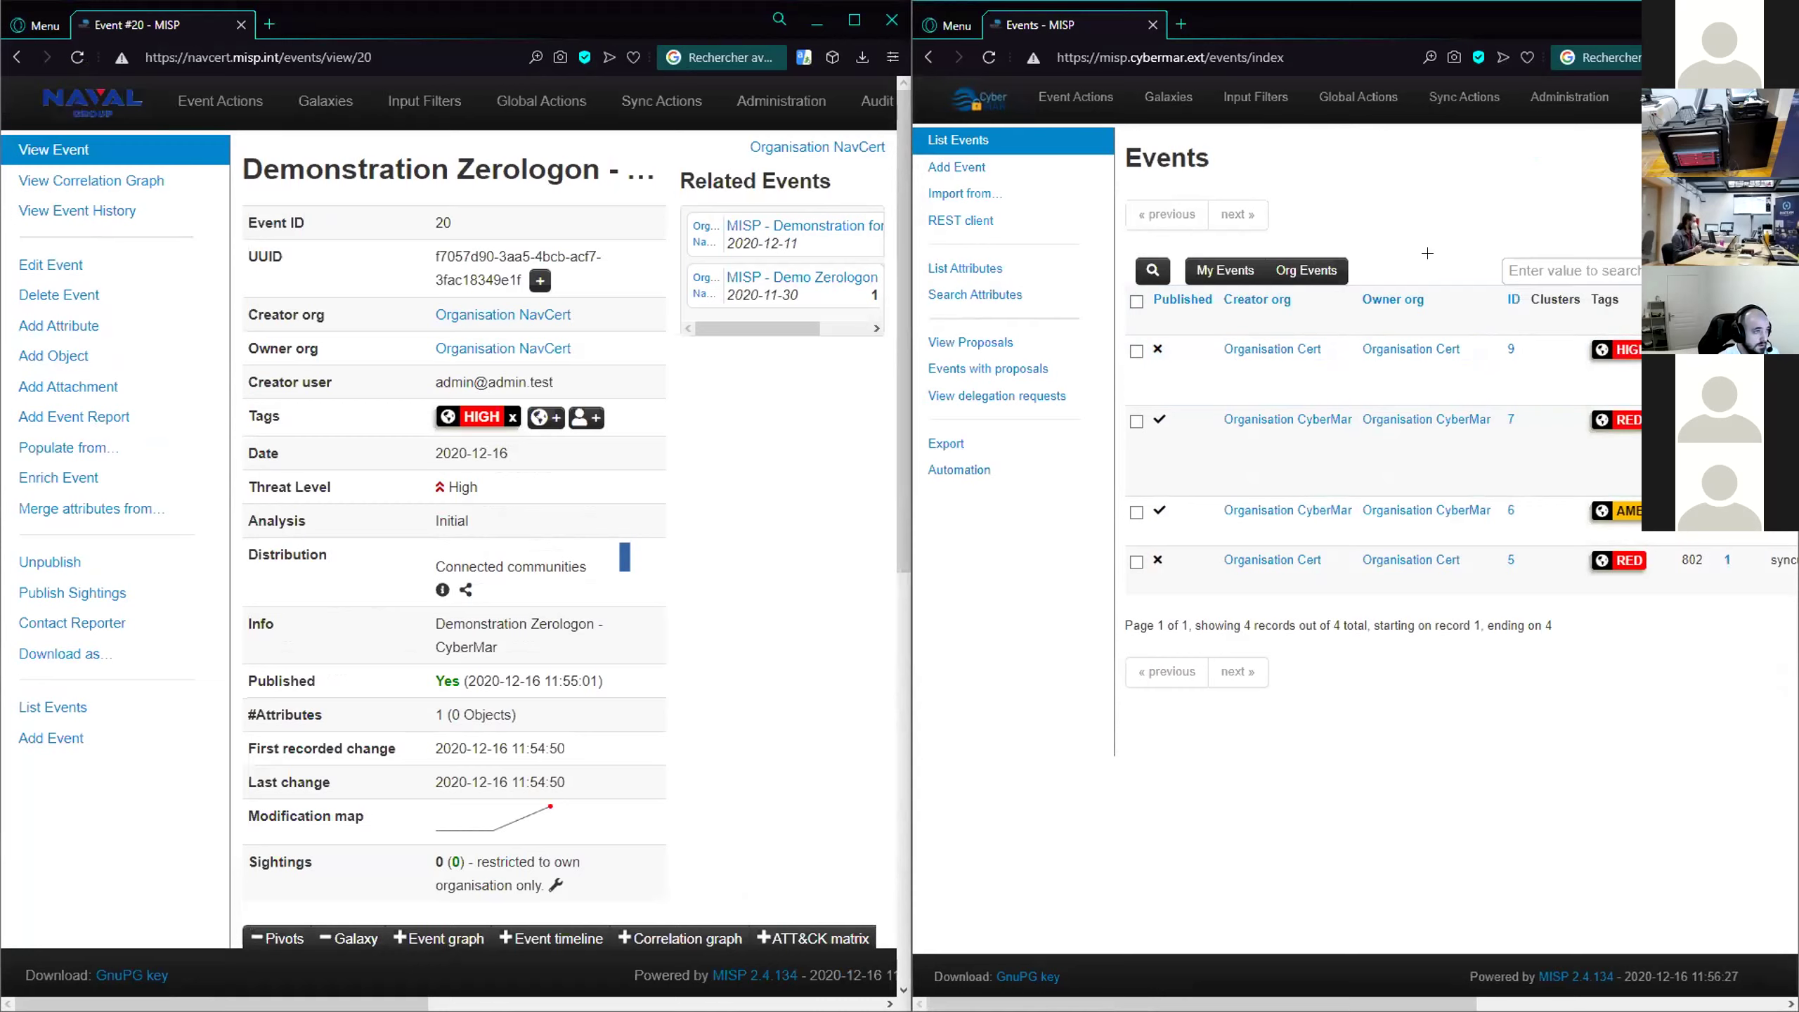
pyautogui.press('F11')
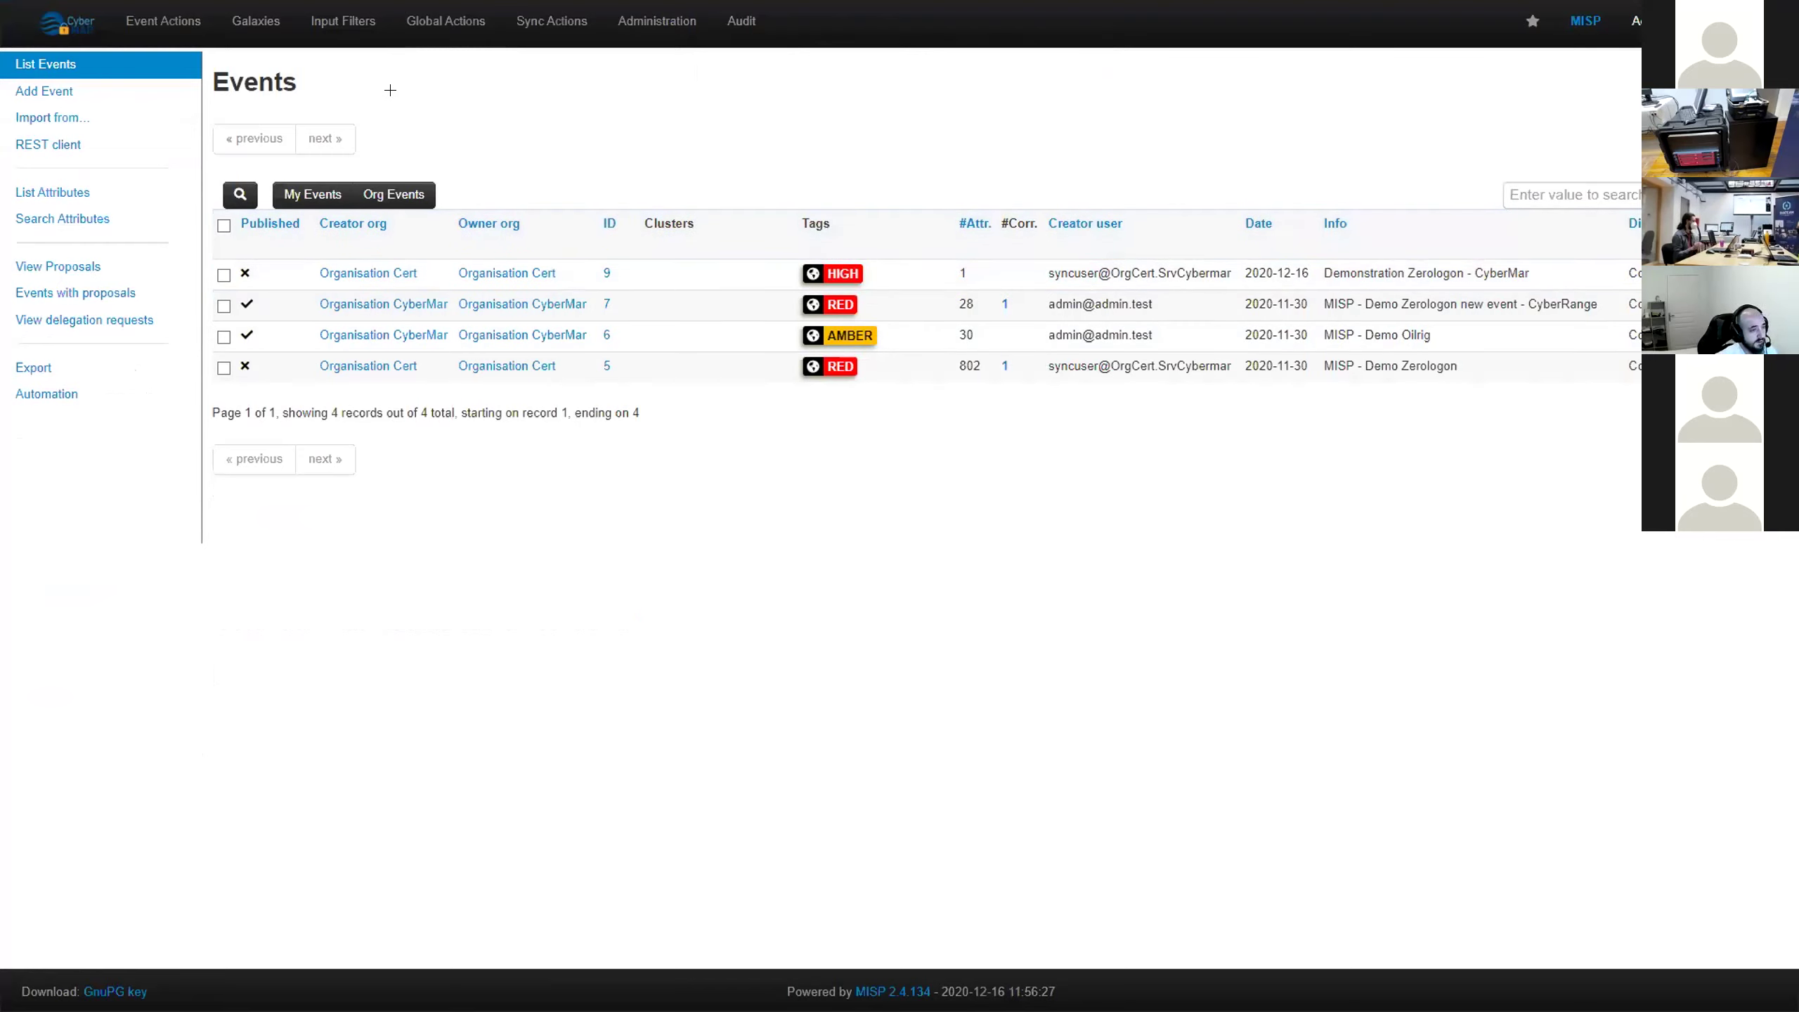
# Search the CyberMar instance's attributes for the expression 99.154.51.146
pyautogui.click(164, 22)
pyautogui.click(731, 101)
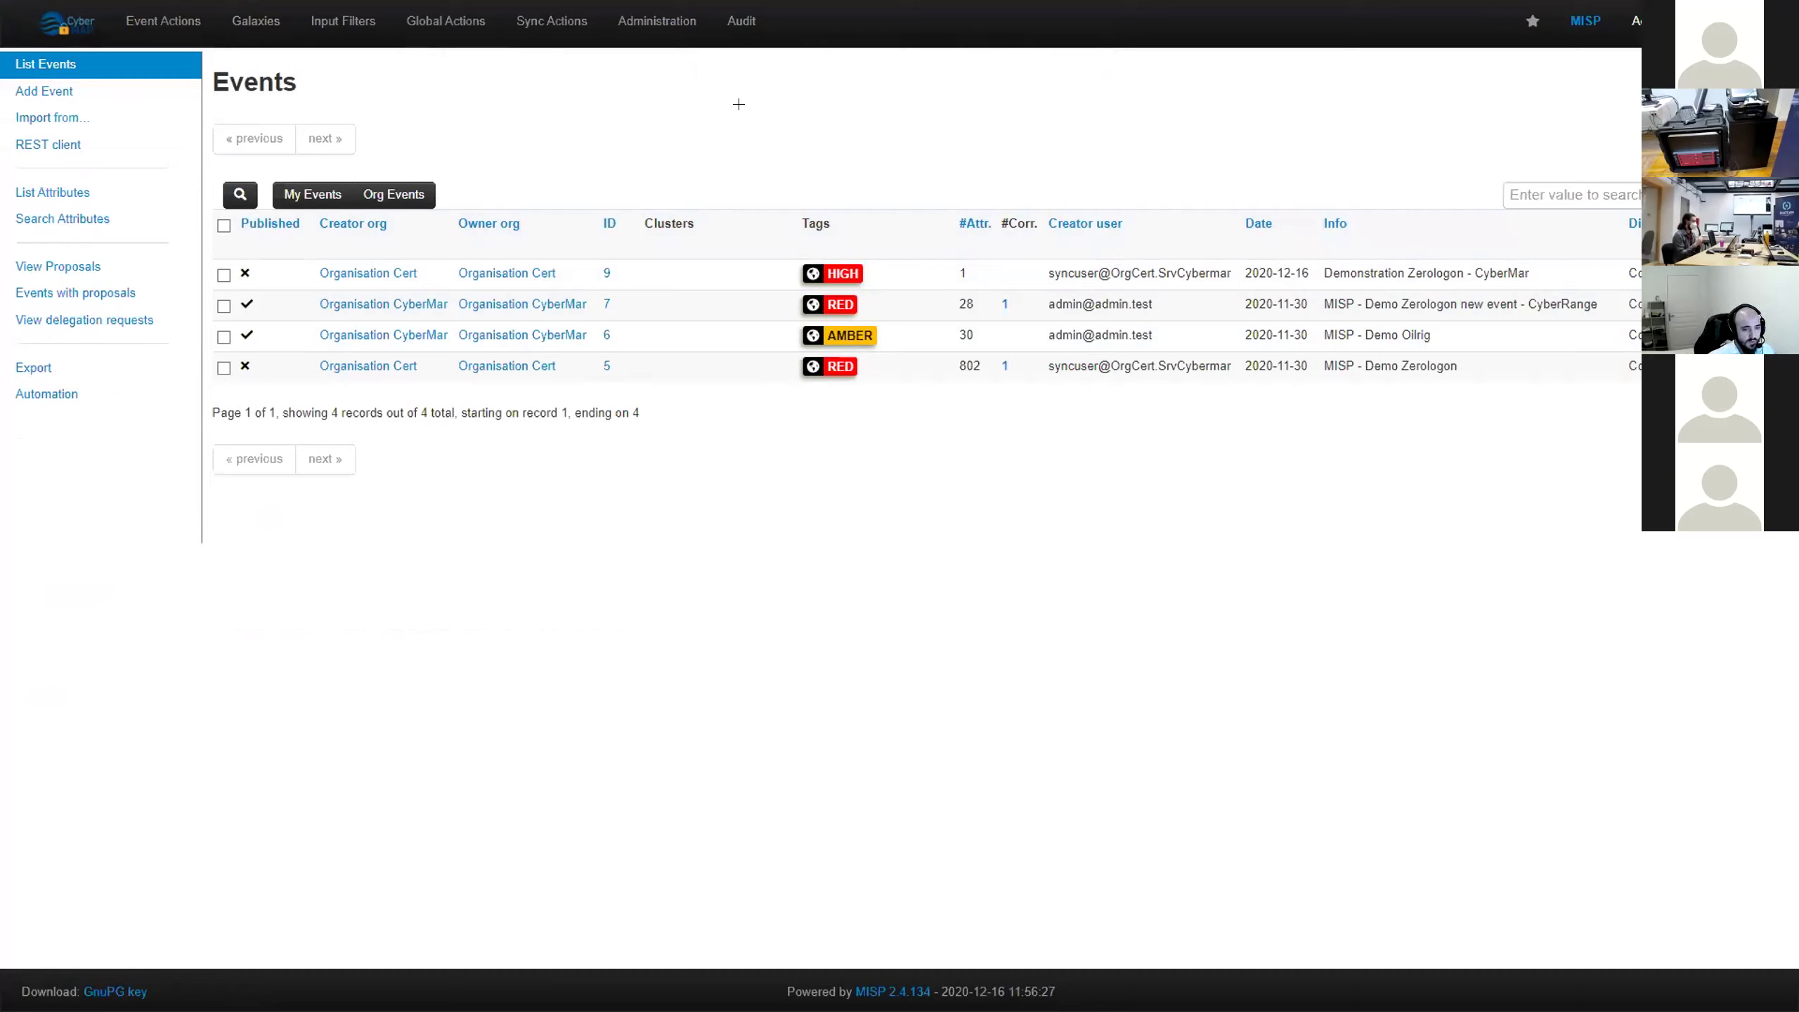
pyautogui.click(656, 21)
pyautogui.click(163, 21)
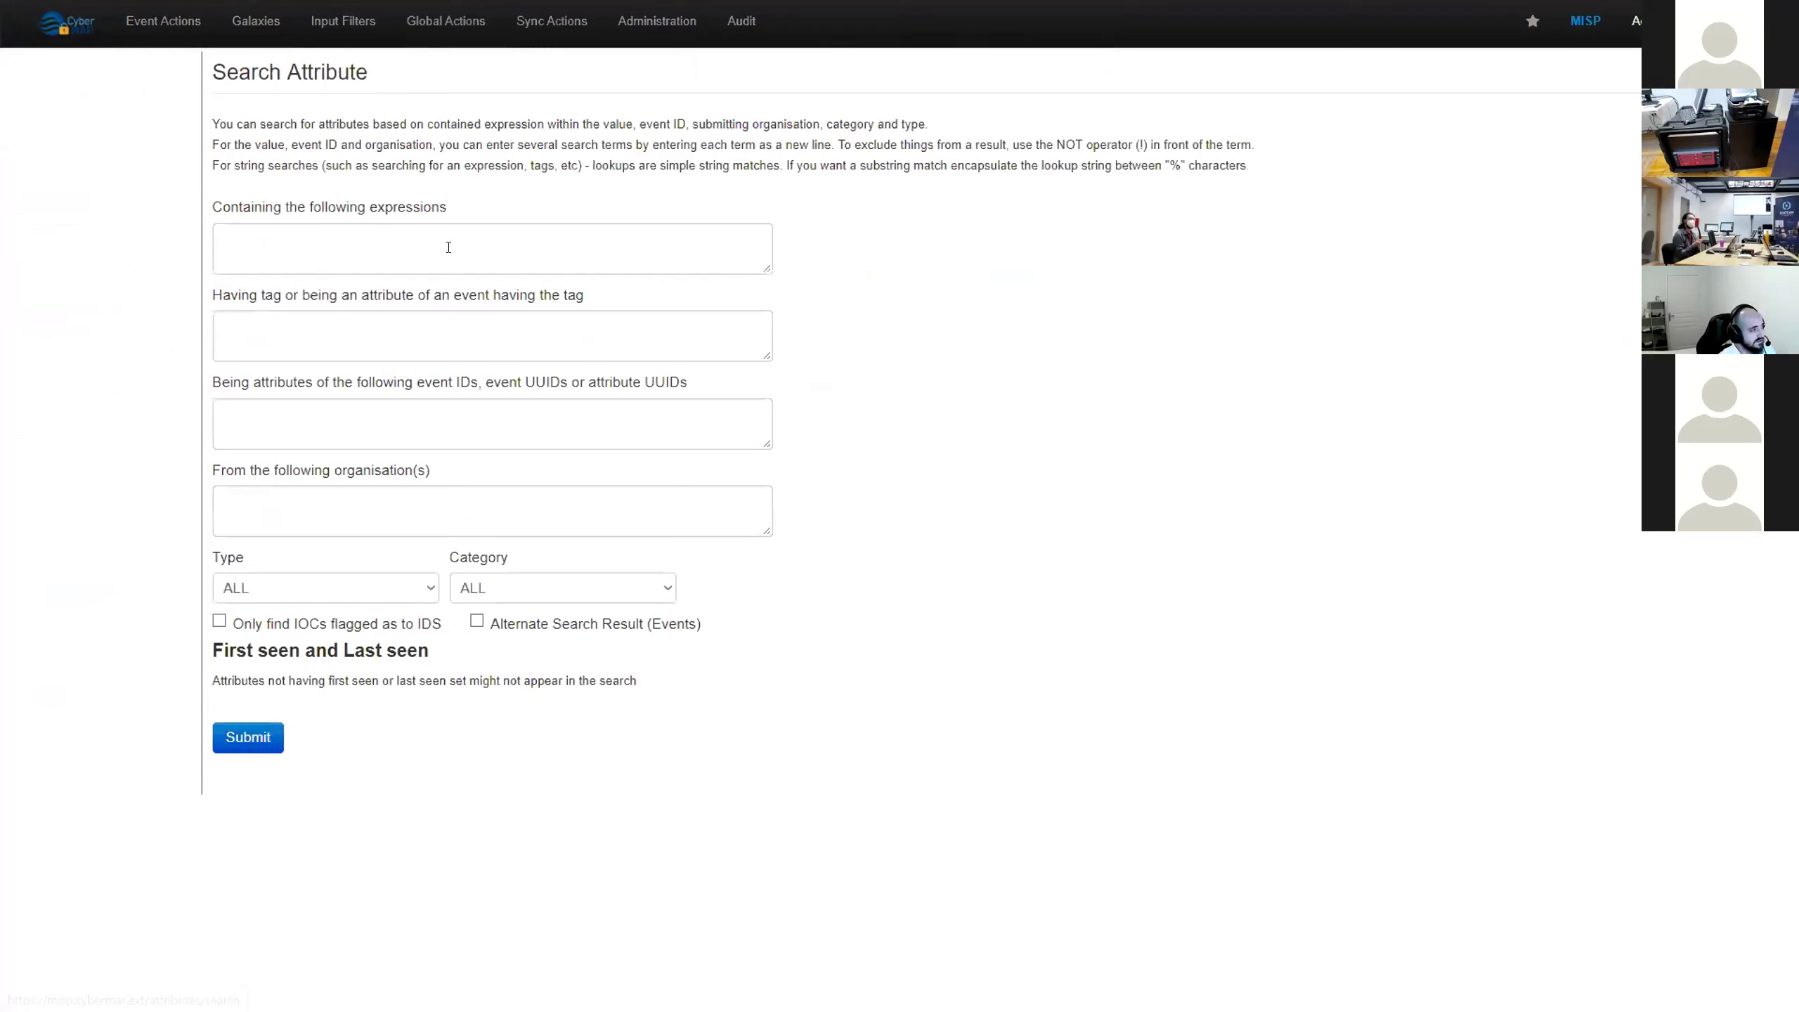
pyautogui.click(448, 247)
pyautogui.write('99.154.51.146')
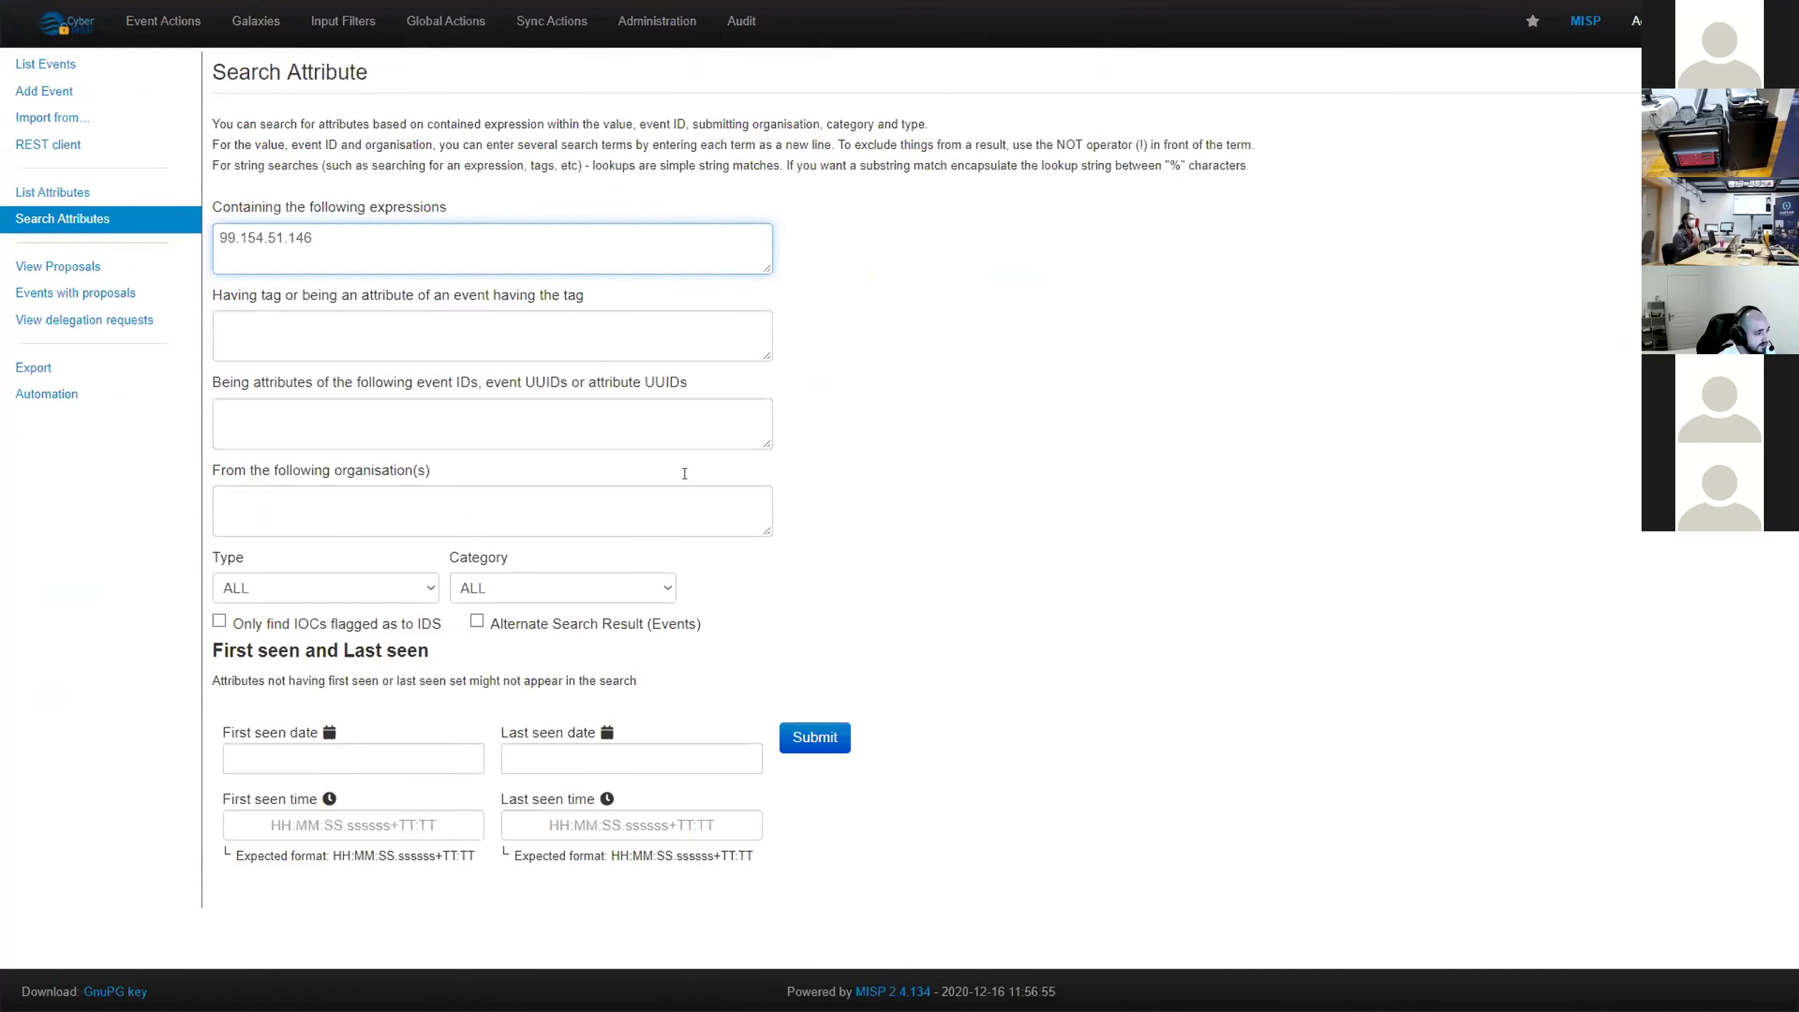
pyautogui.click(832, 740)
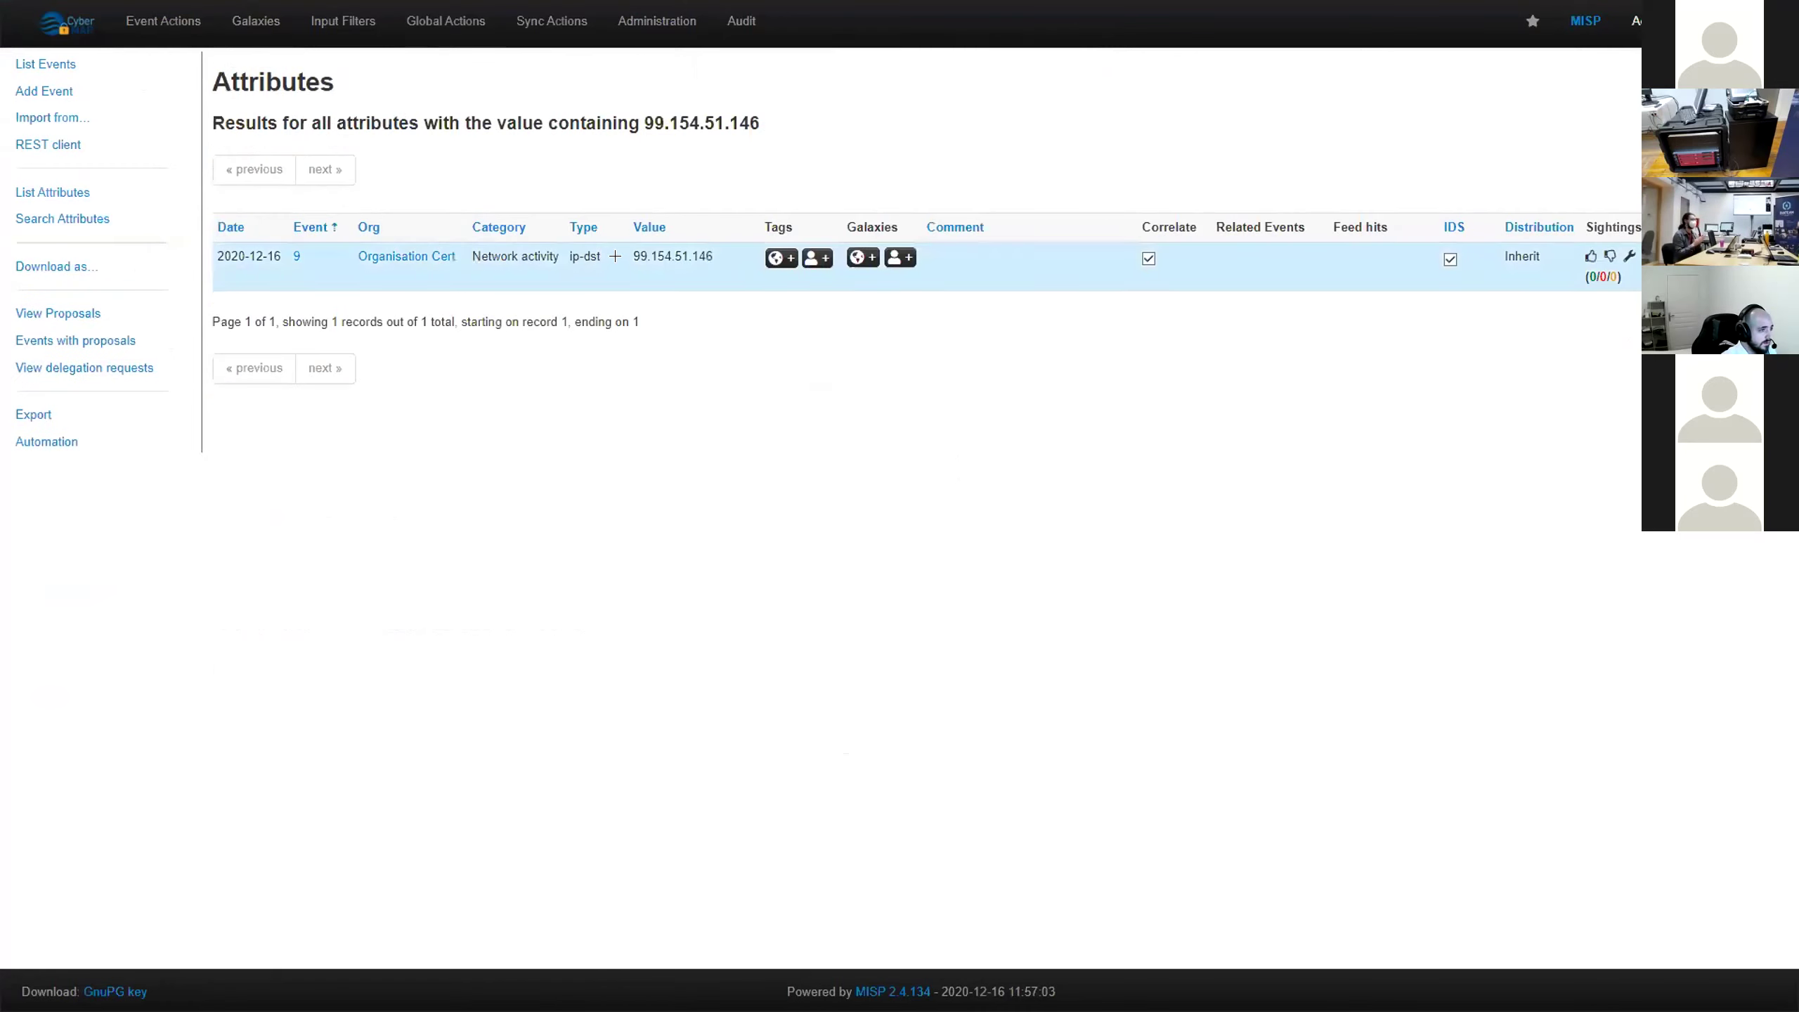
# Open the event containing the matching attribute and review its creator organisation, distribution, publication status and attribute list
pyautogui.click(297, 257)
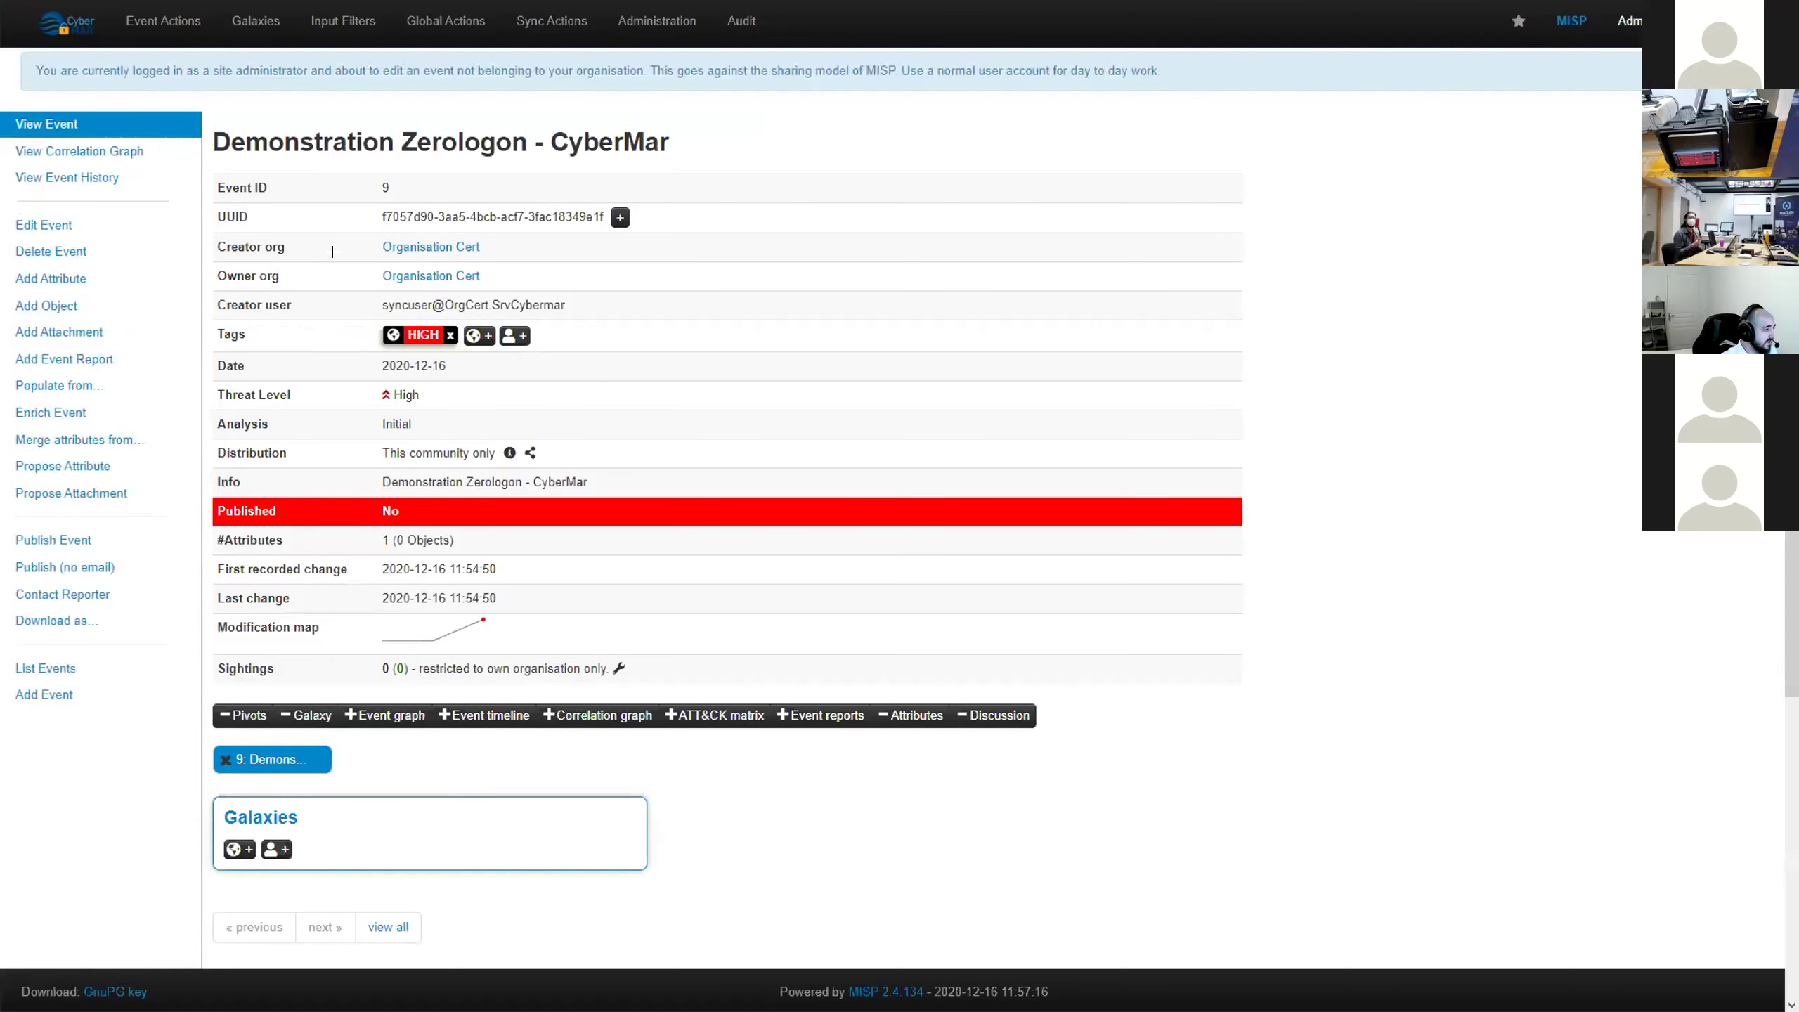
pyautogui.scroll(-6, 720, 420)
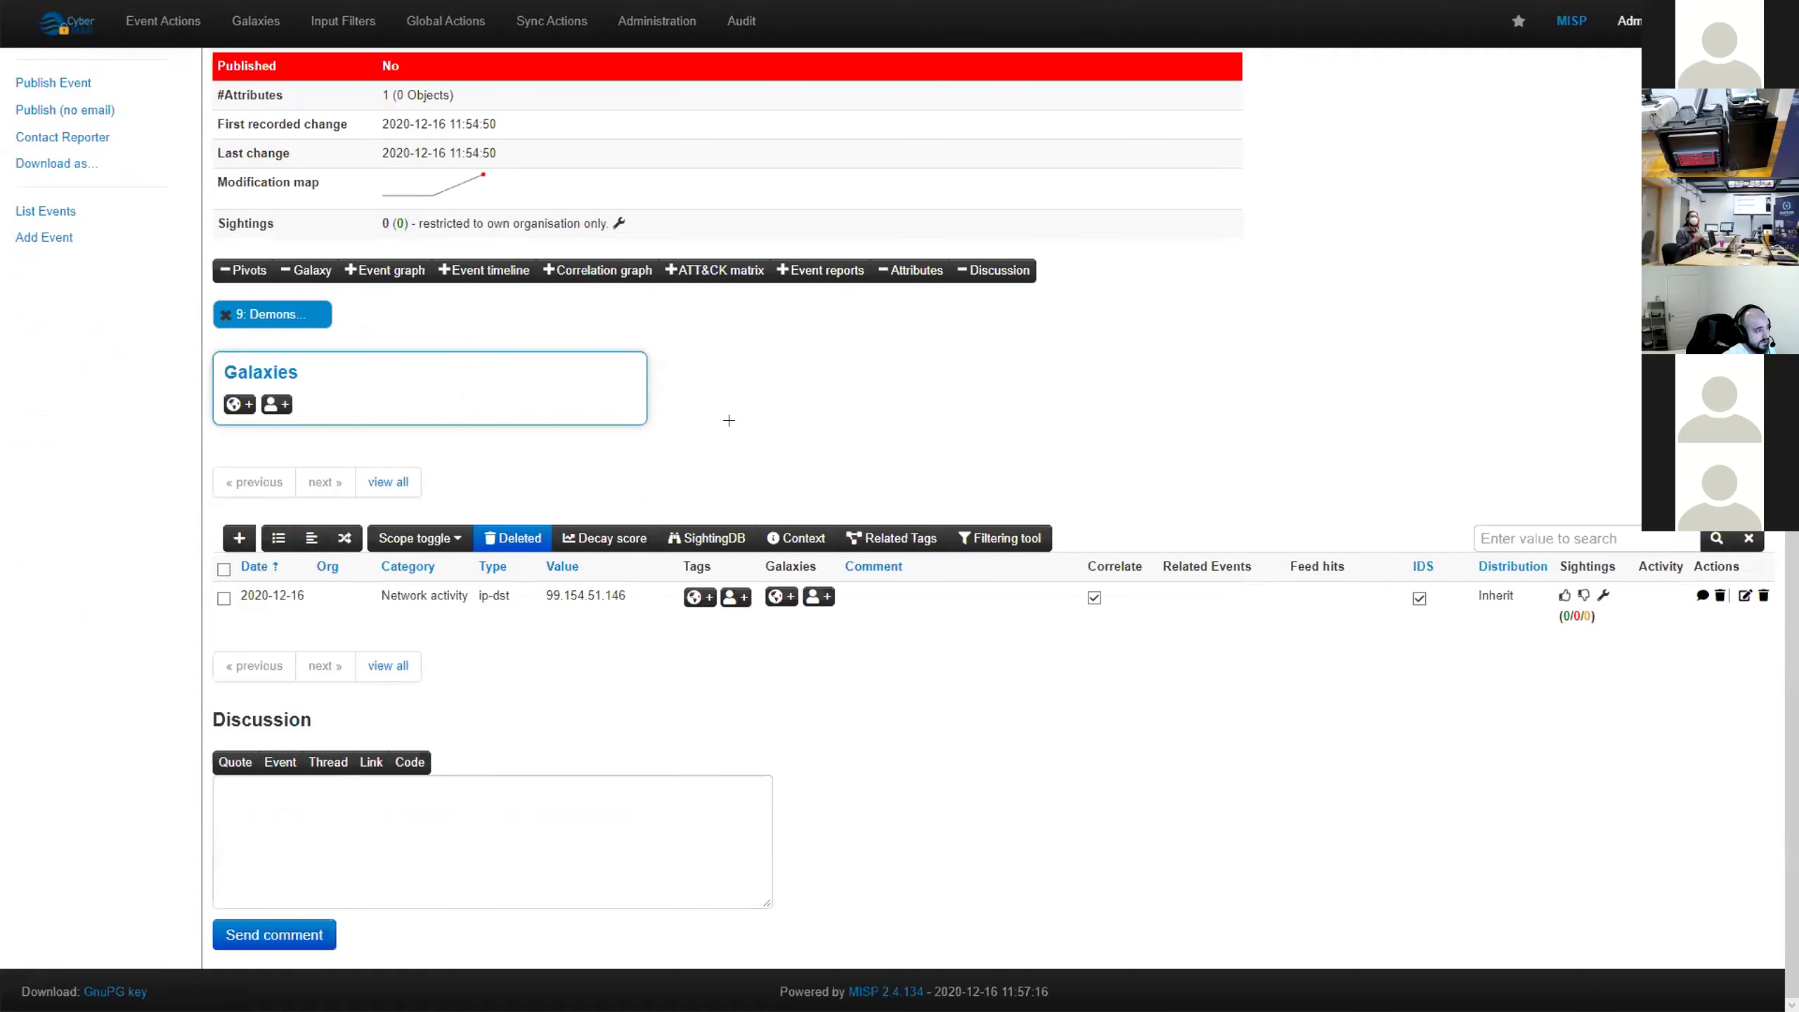
pyautogui.scroll(1, 721, 420)
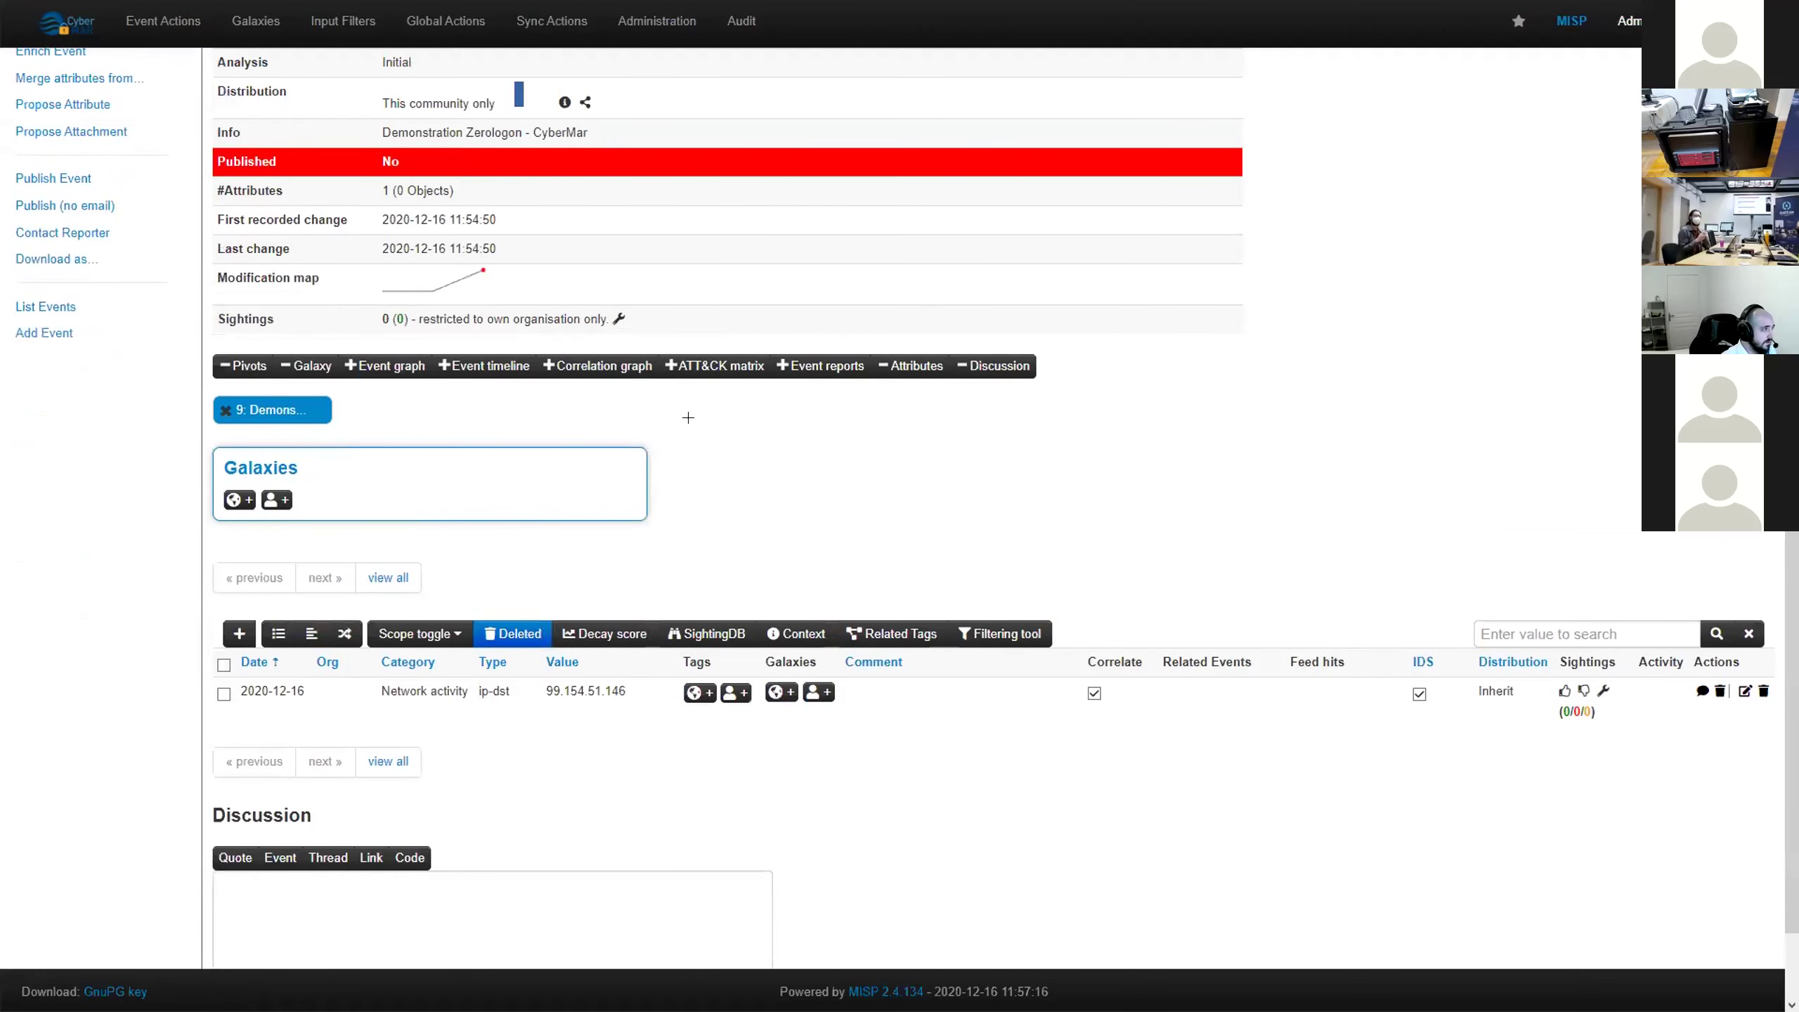
pyautogui.scroll(5, 690, 419)
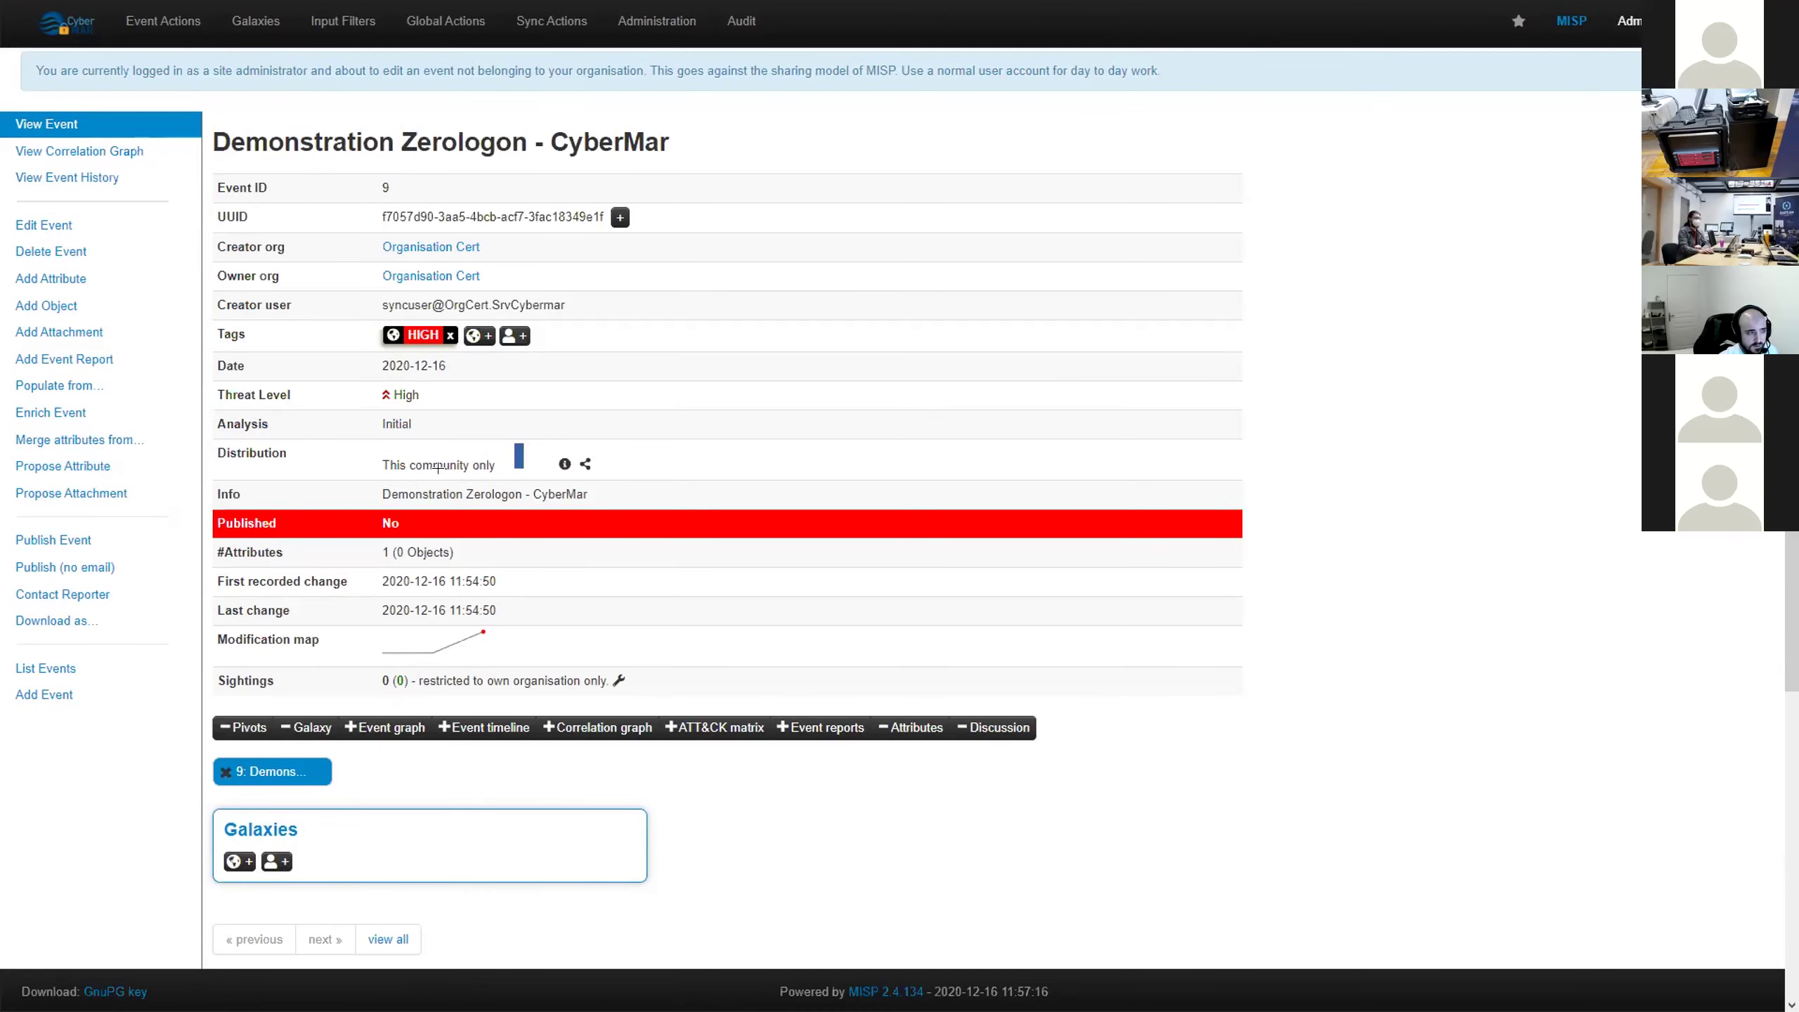
# Leave the event's full-screen view to compare both instances, and open the CyberMar instance's taxonomies list full screen
pyautogui.press('F11')
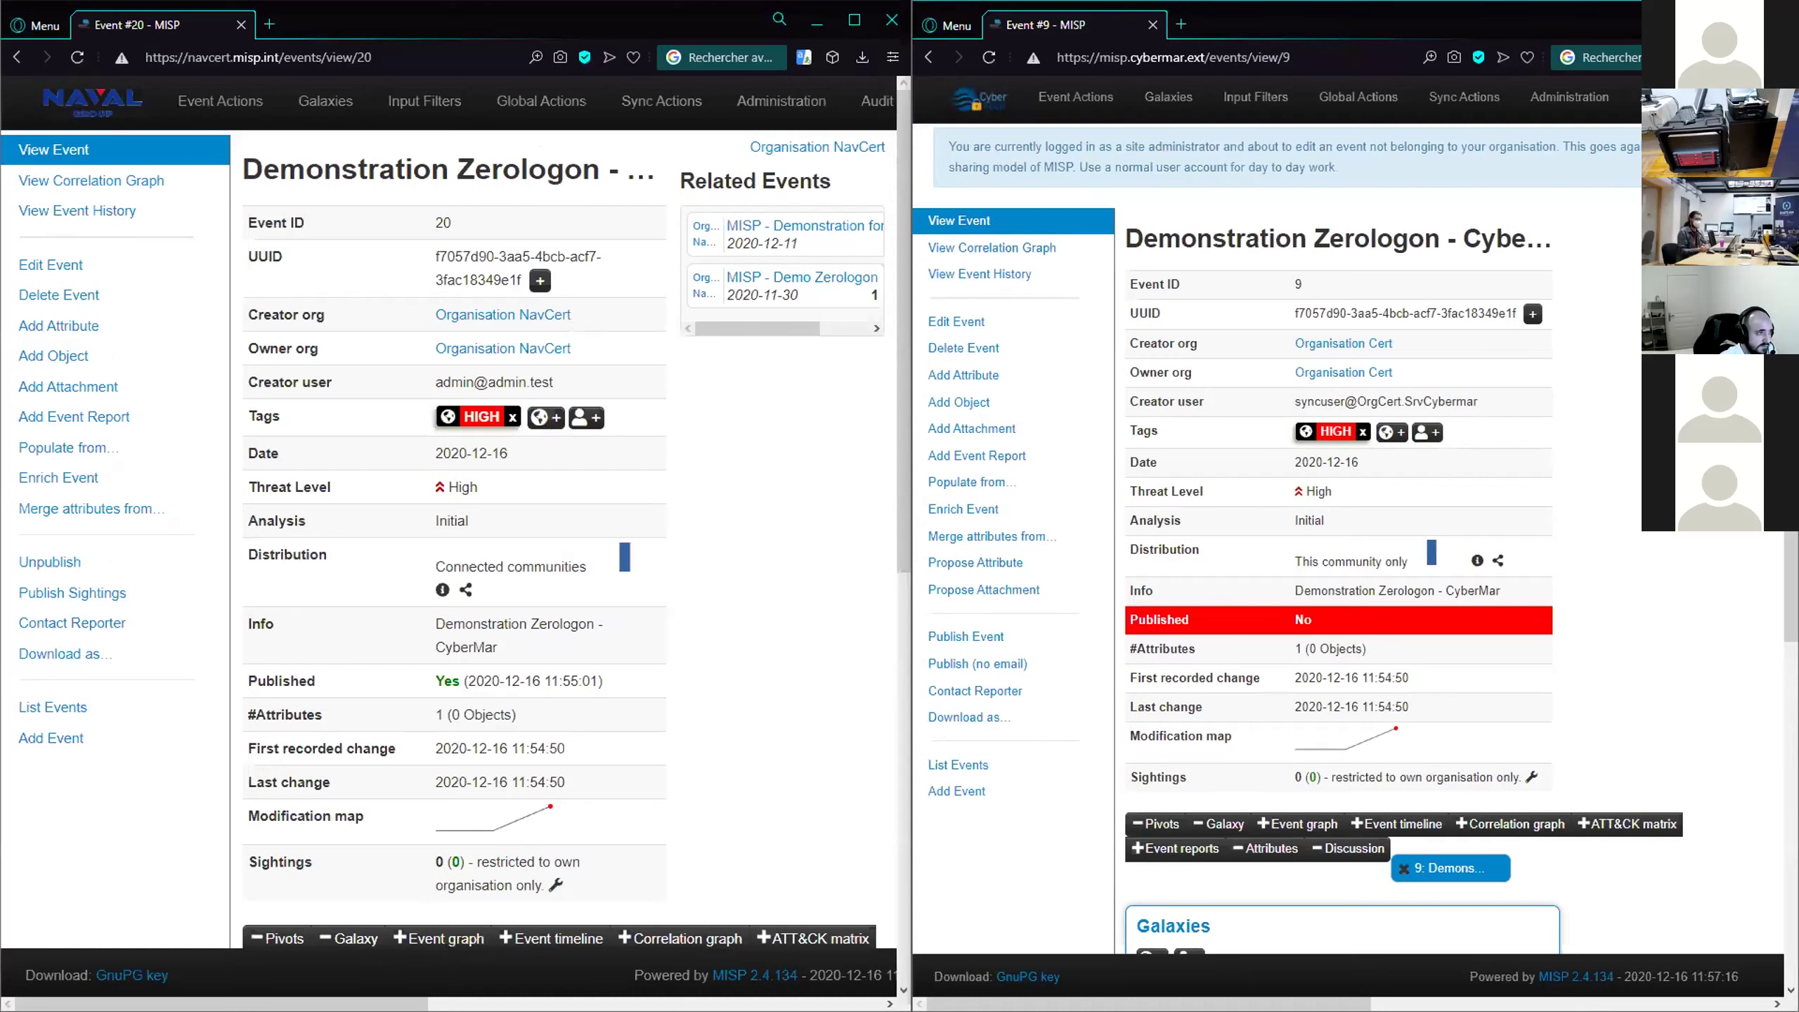
pyautogui.click(1357, 99)
pyautogui.click(1177, 104)
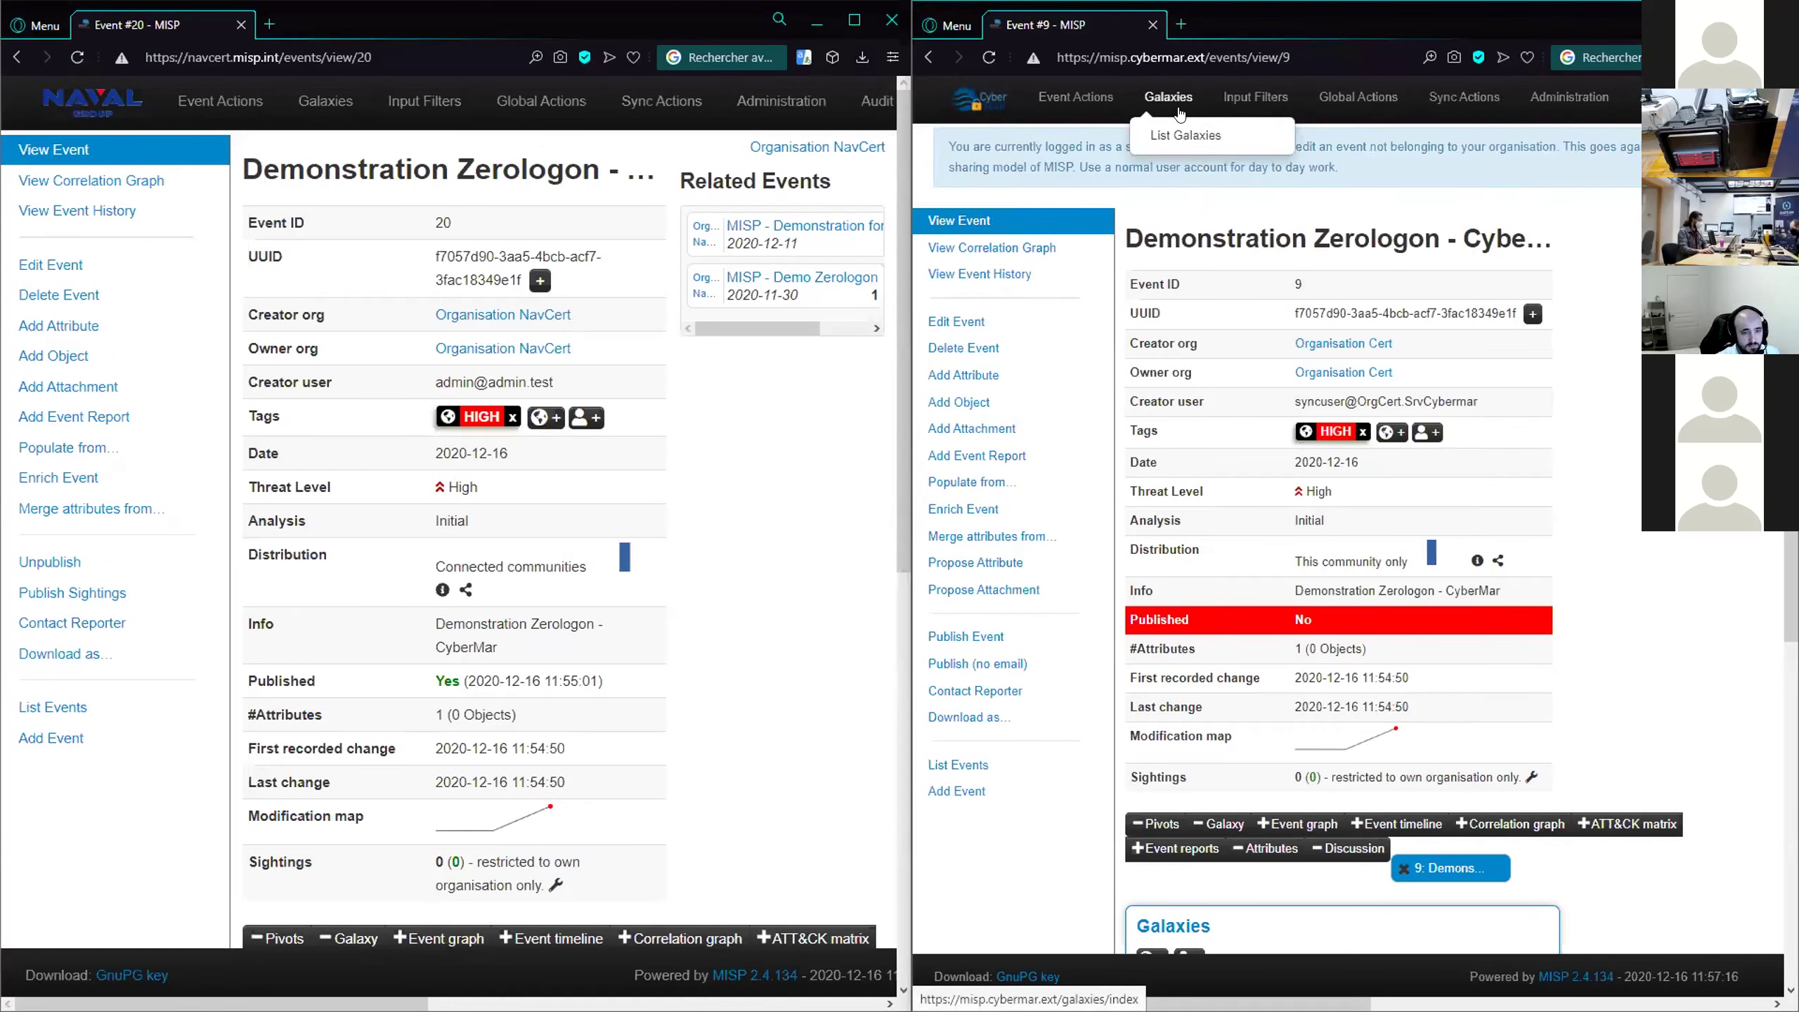
pyautogui.click(1185, 135)
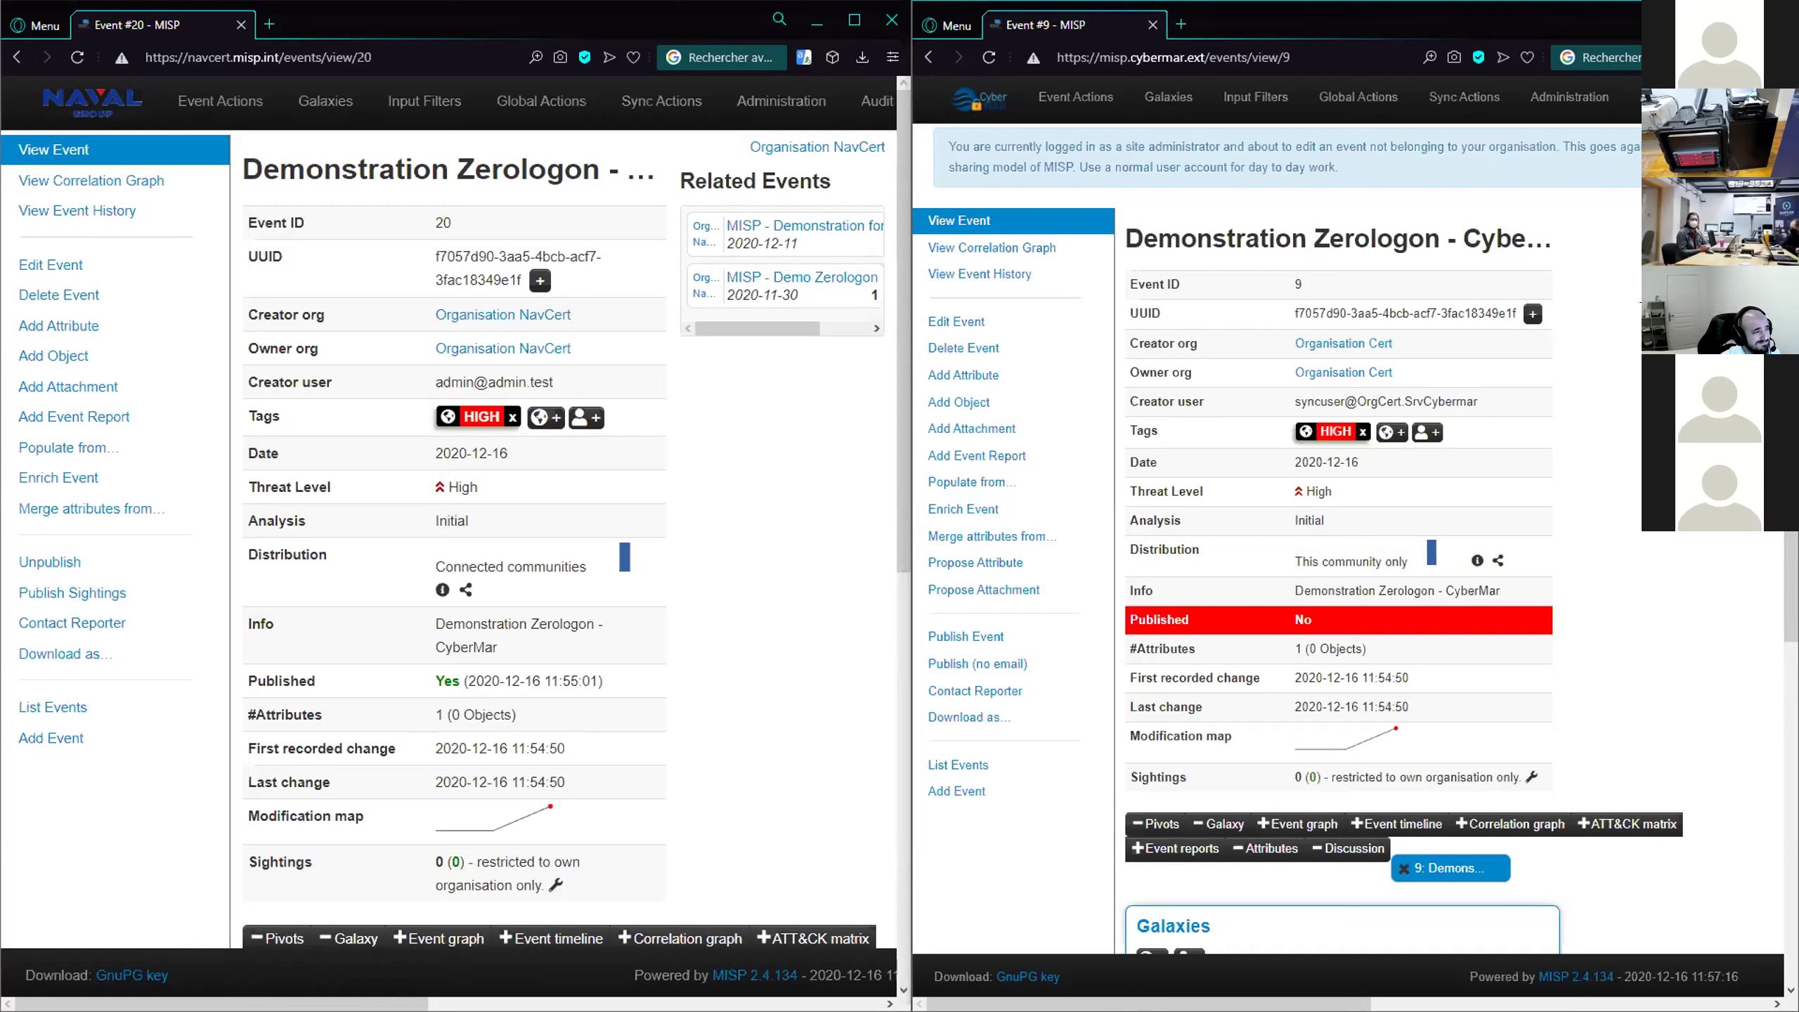
pyautogui.click(1068, 92)
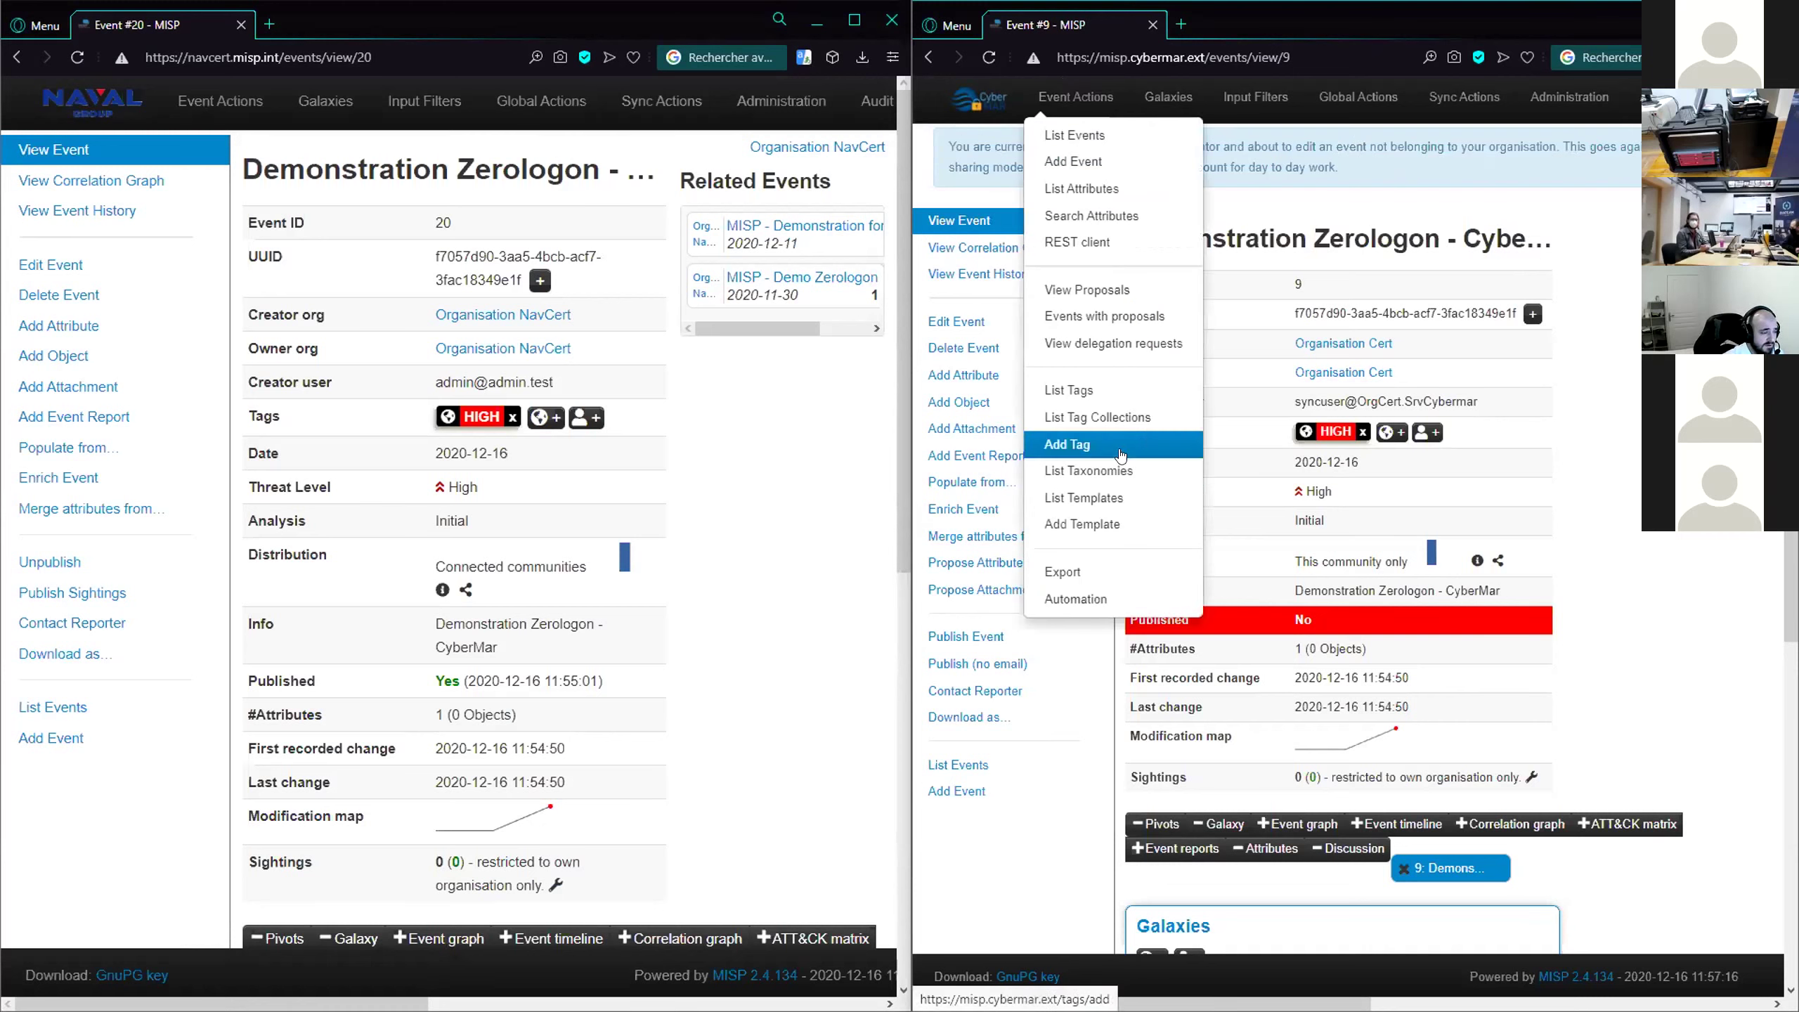
pyautogui.click(1106, 472)
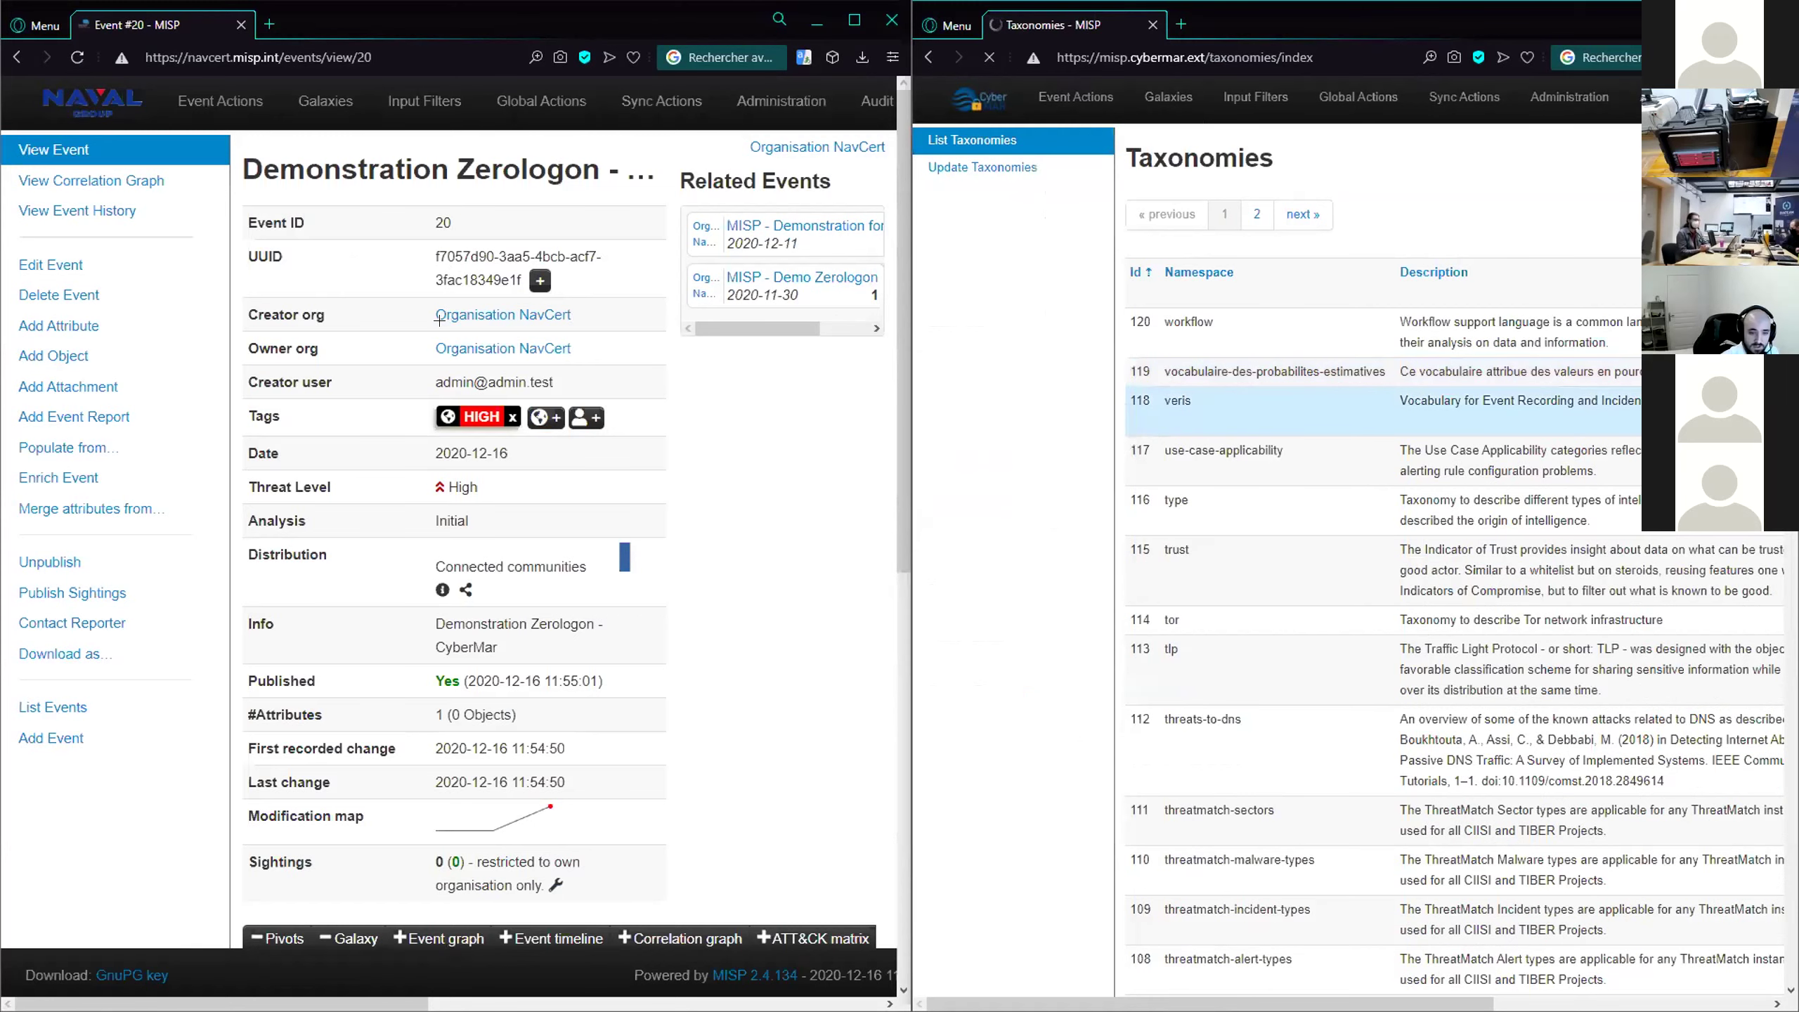
pyautogui.press('F11')
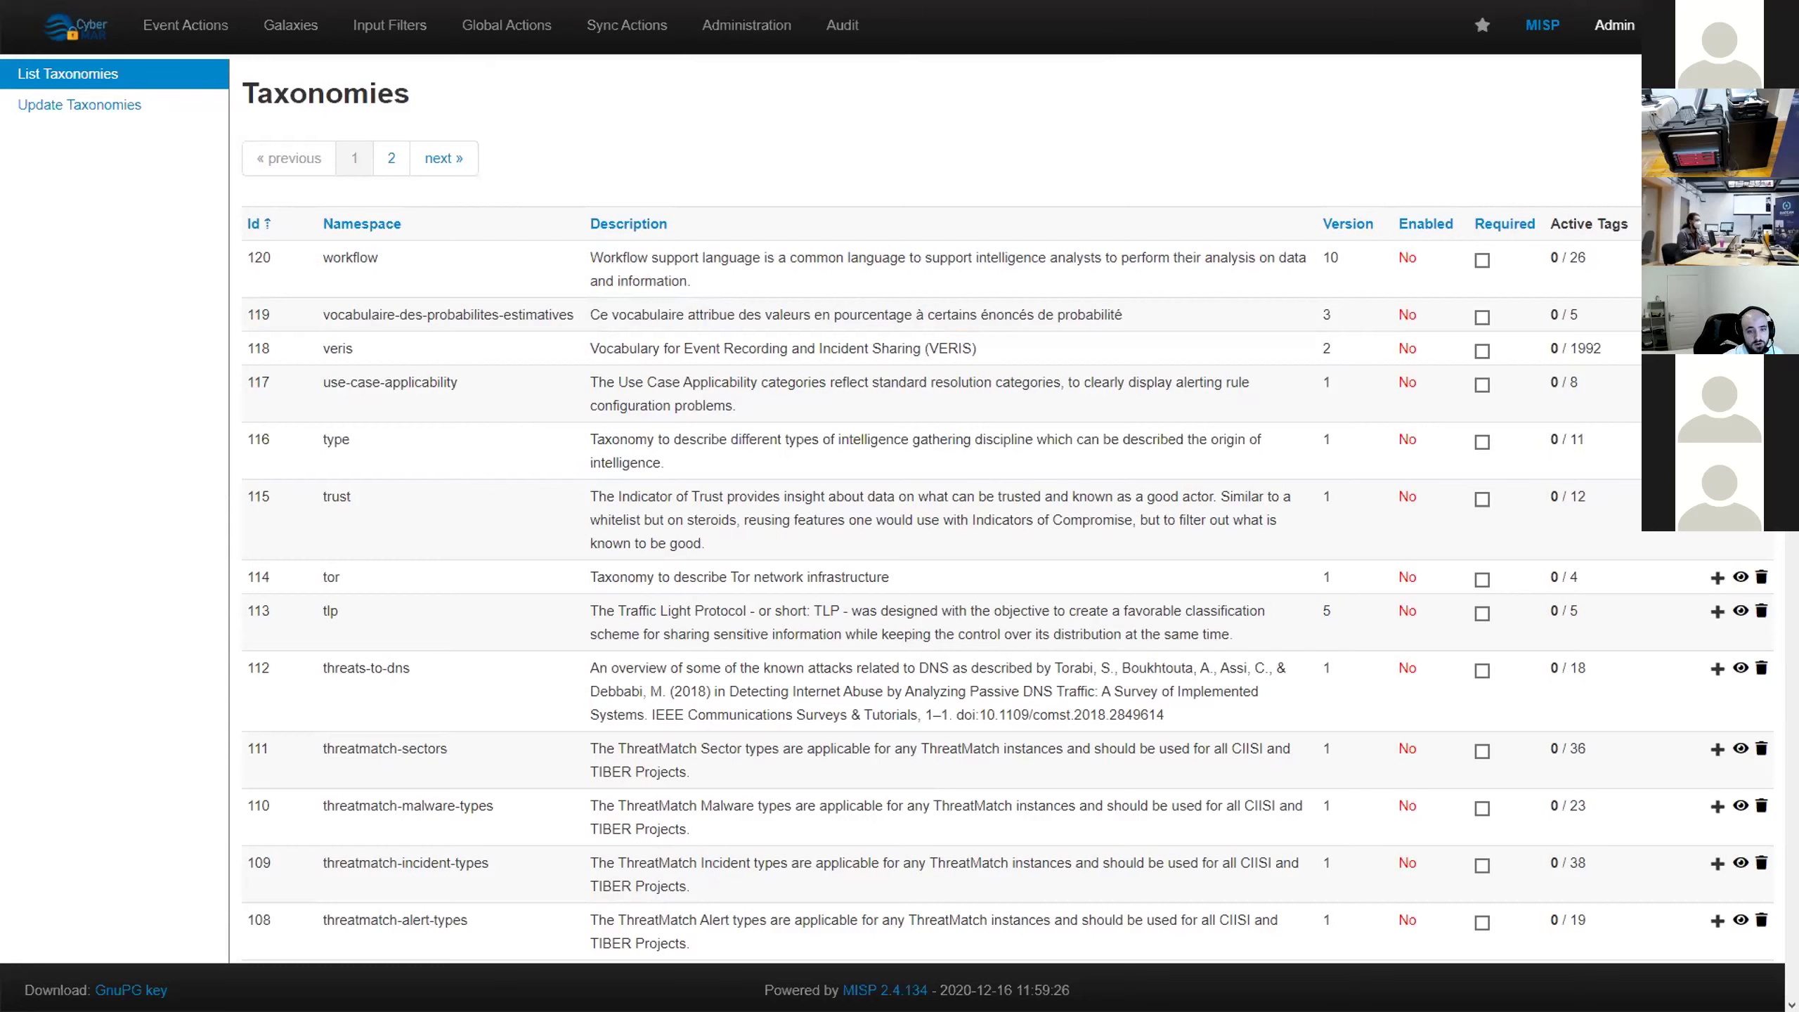
# Search the taxonomies page for "malware" and highlight the description of the mwdb taxonomy
pyautogui.click(897, 664)
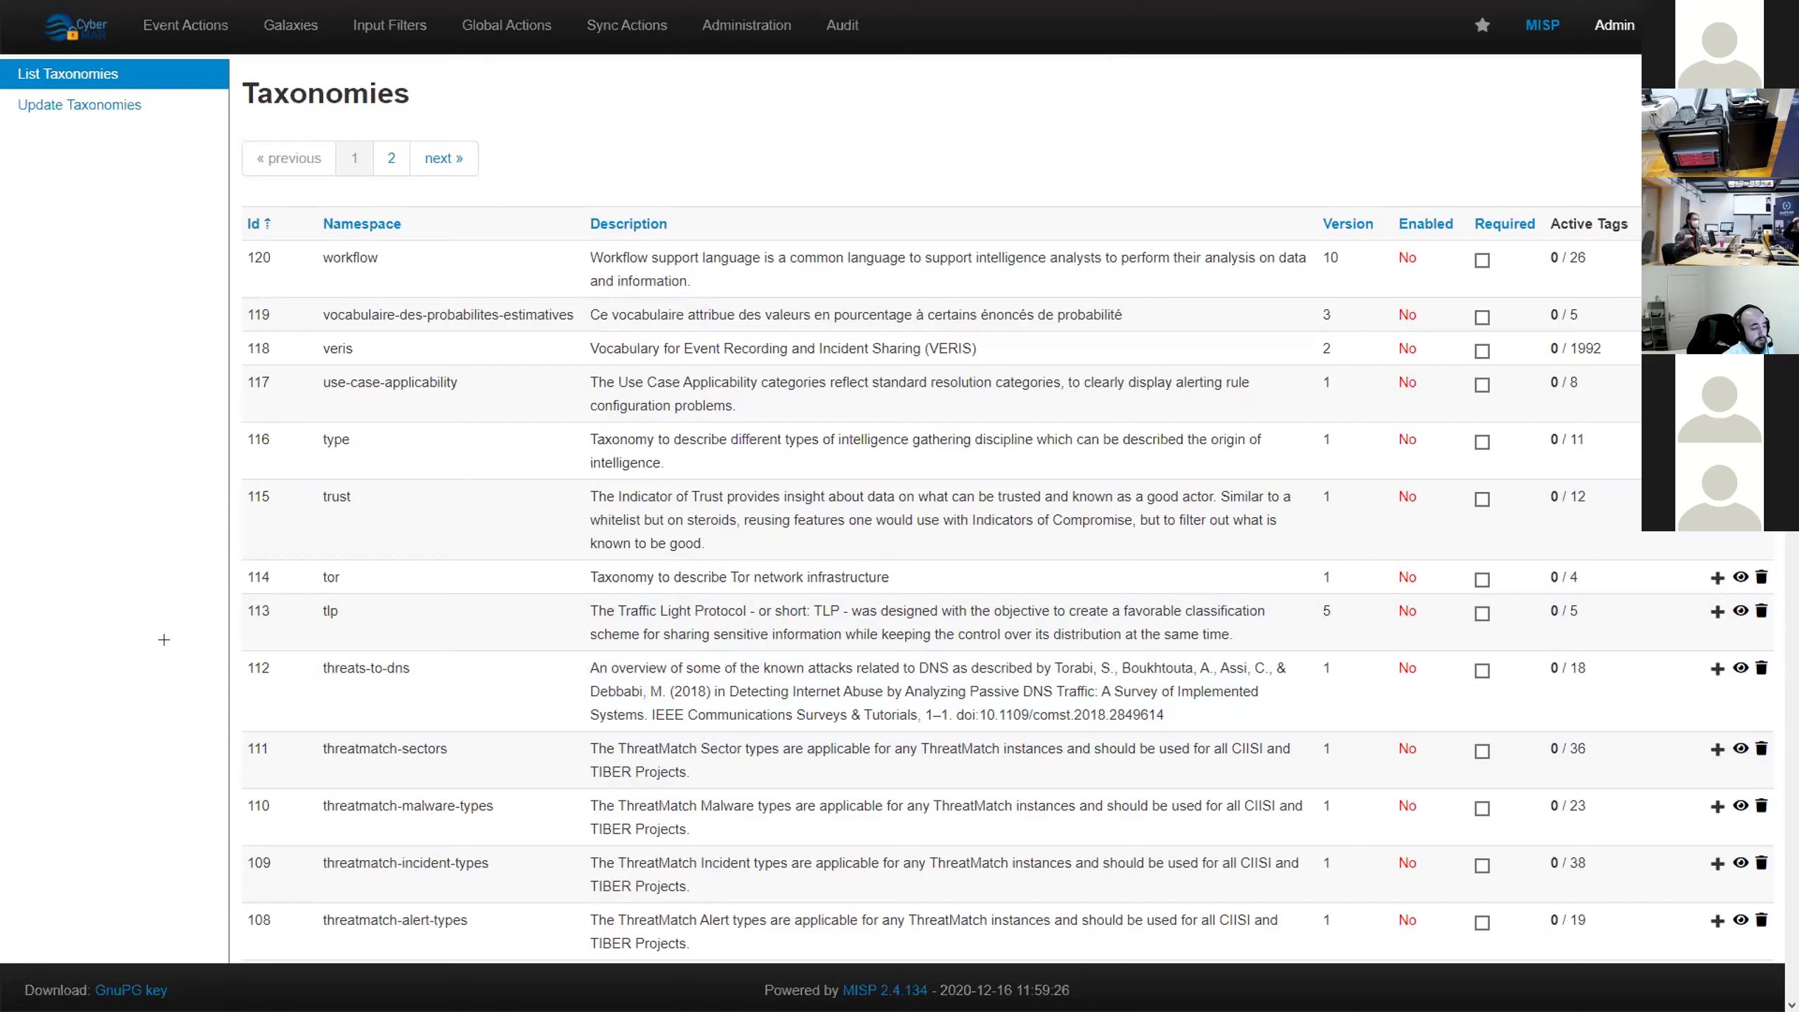
pyautogui.scroll(1, 164, 640)
pyautogui.hotkey('ctrl', 'f')
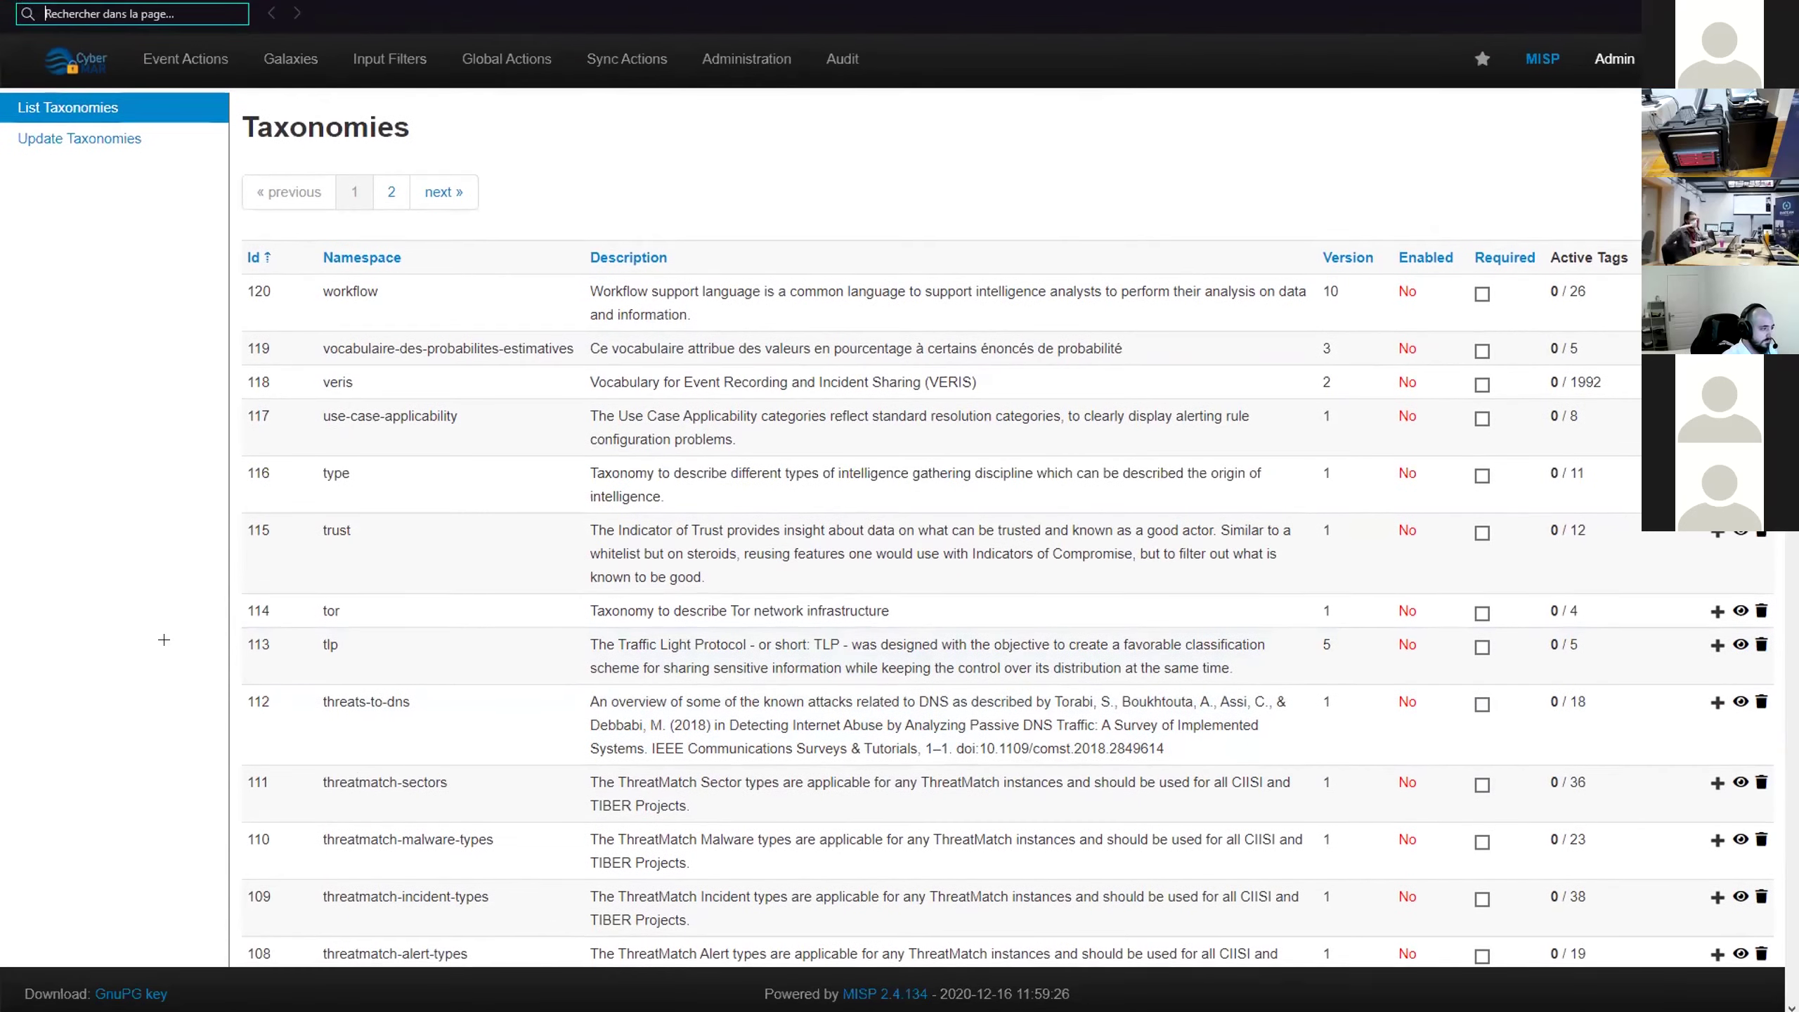
pyautogui.write('s')
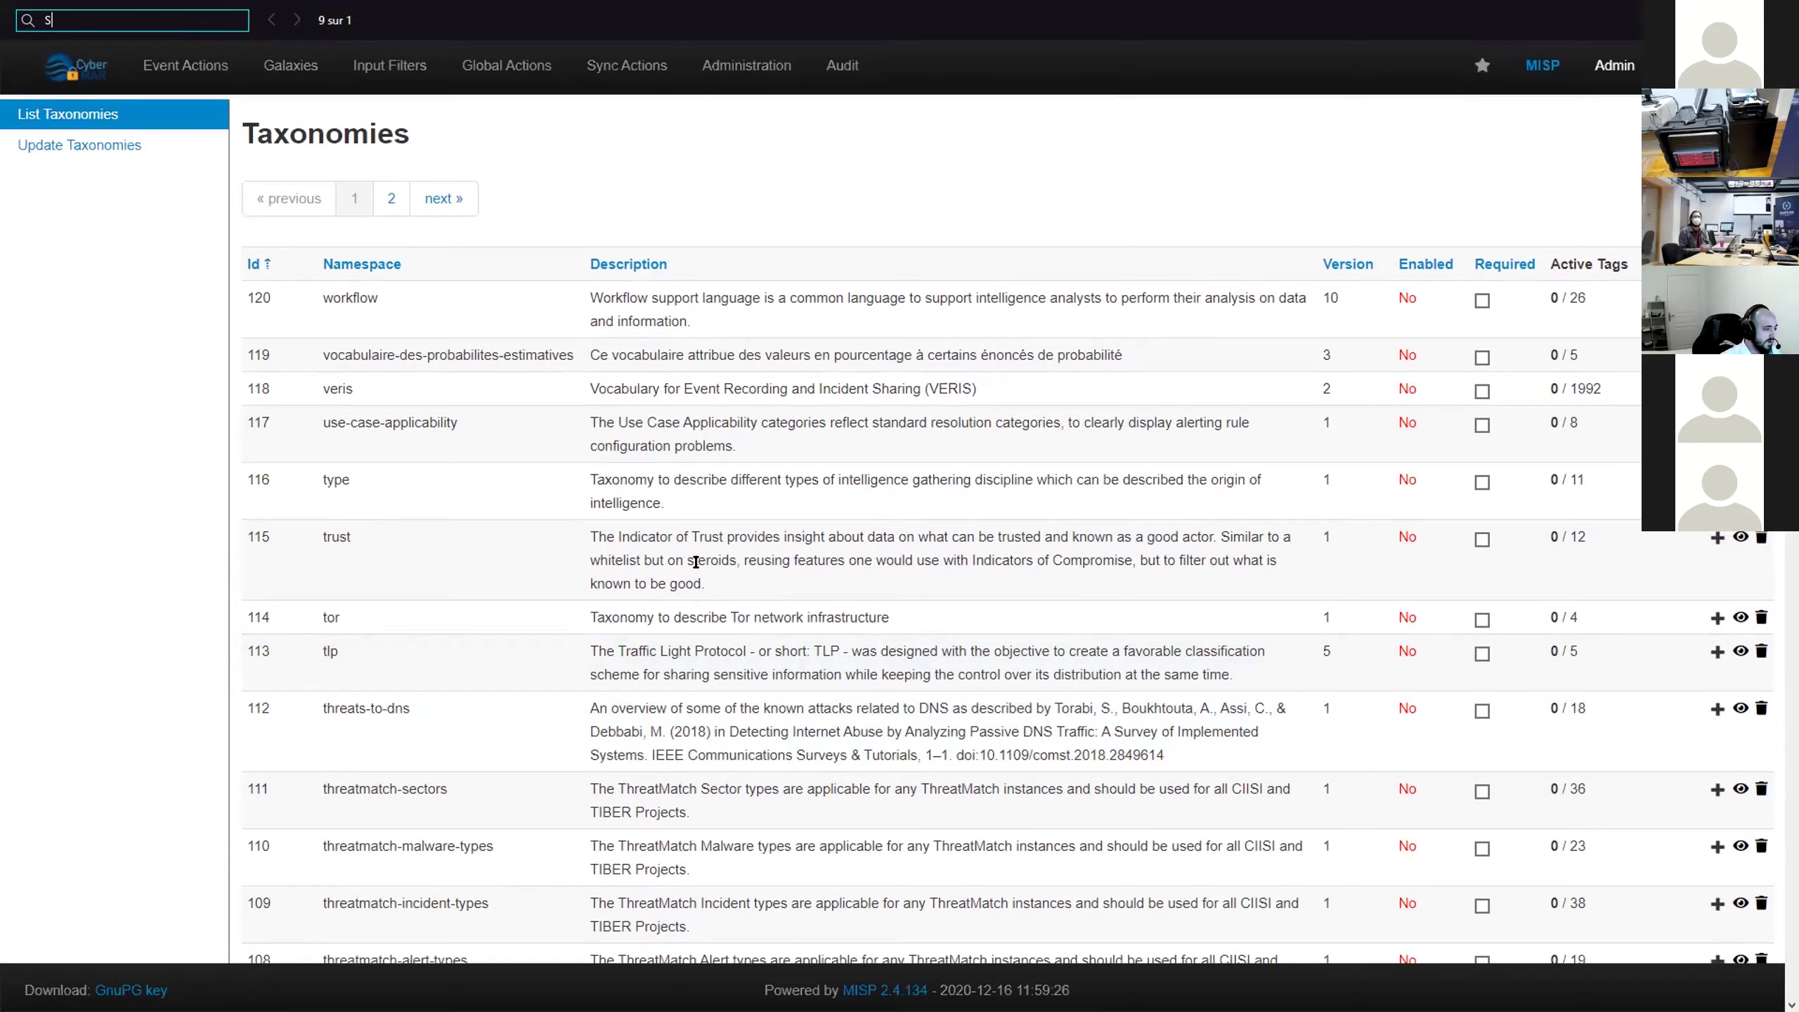
pyautogui.press('BackSpace')
pyautogui.write('malware')
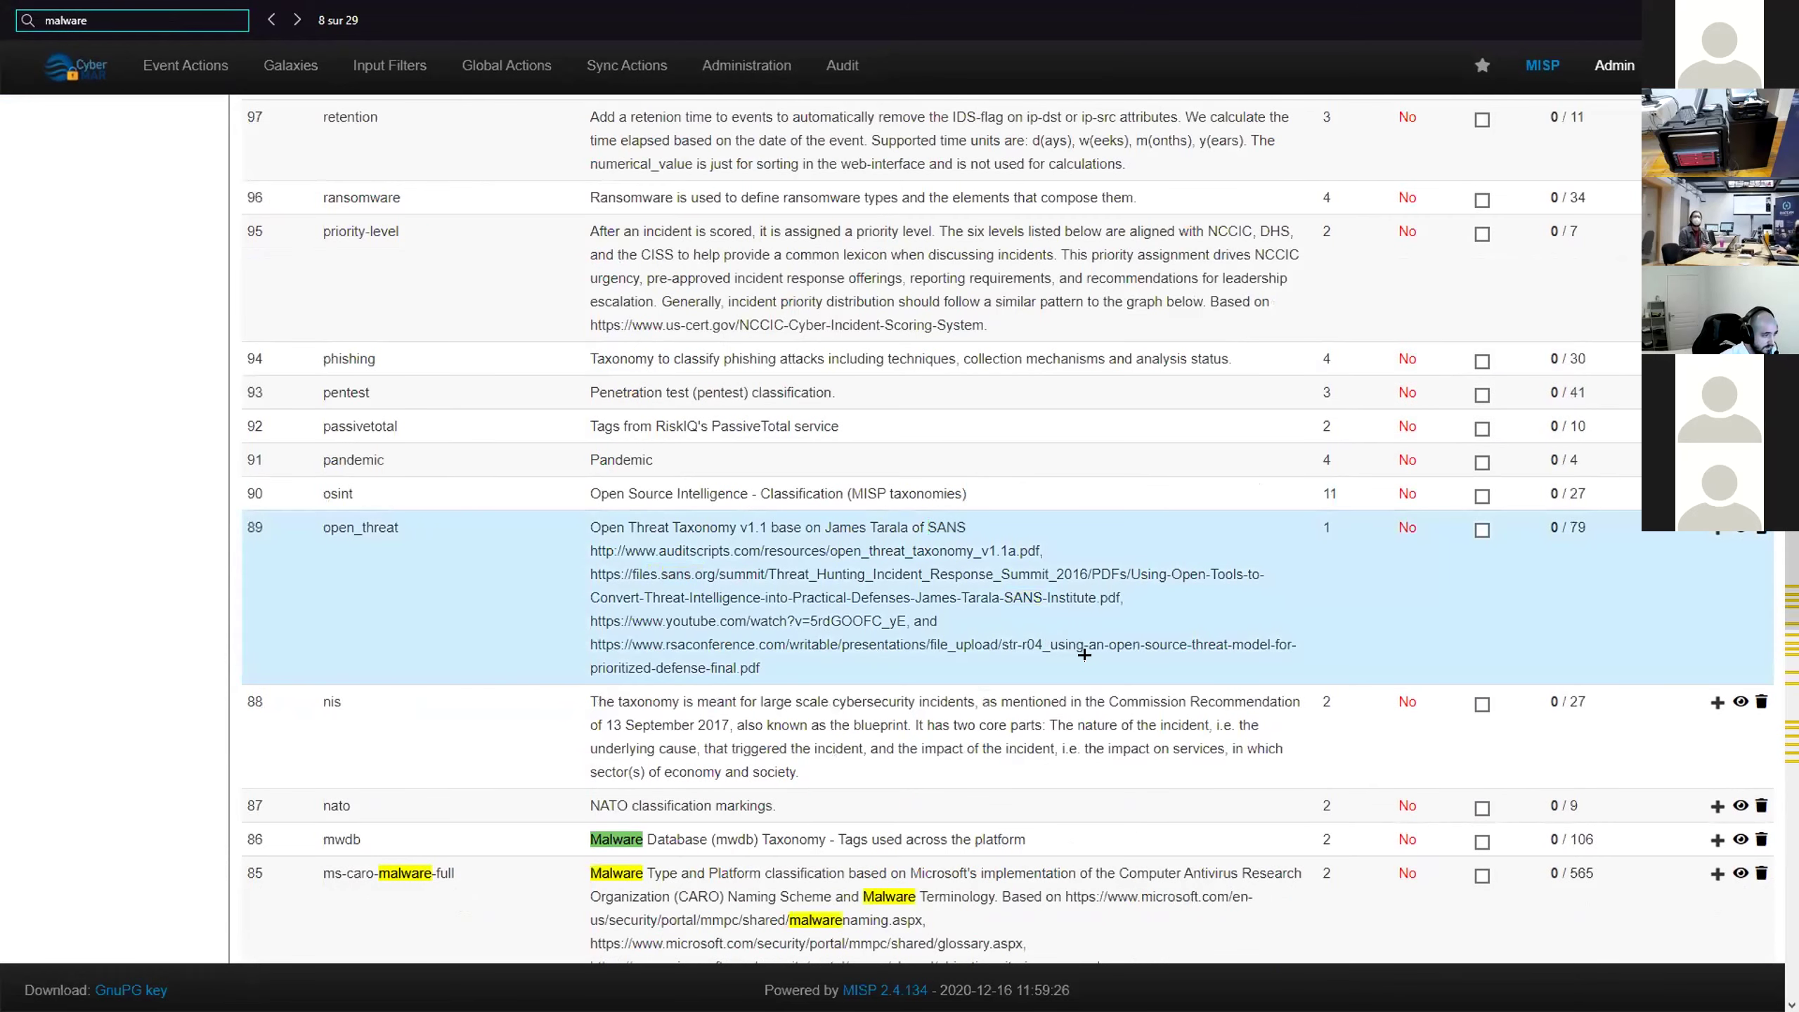
pyautogui.scroll(-3, 1714, 538)
pyautogui.tripleClick(807, 652)
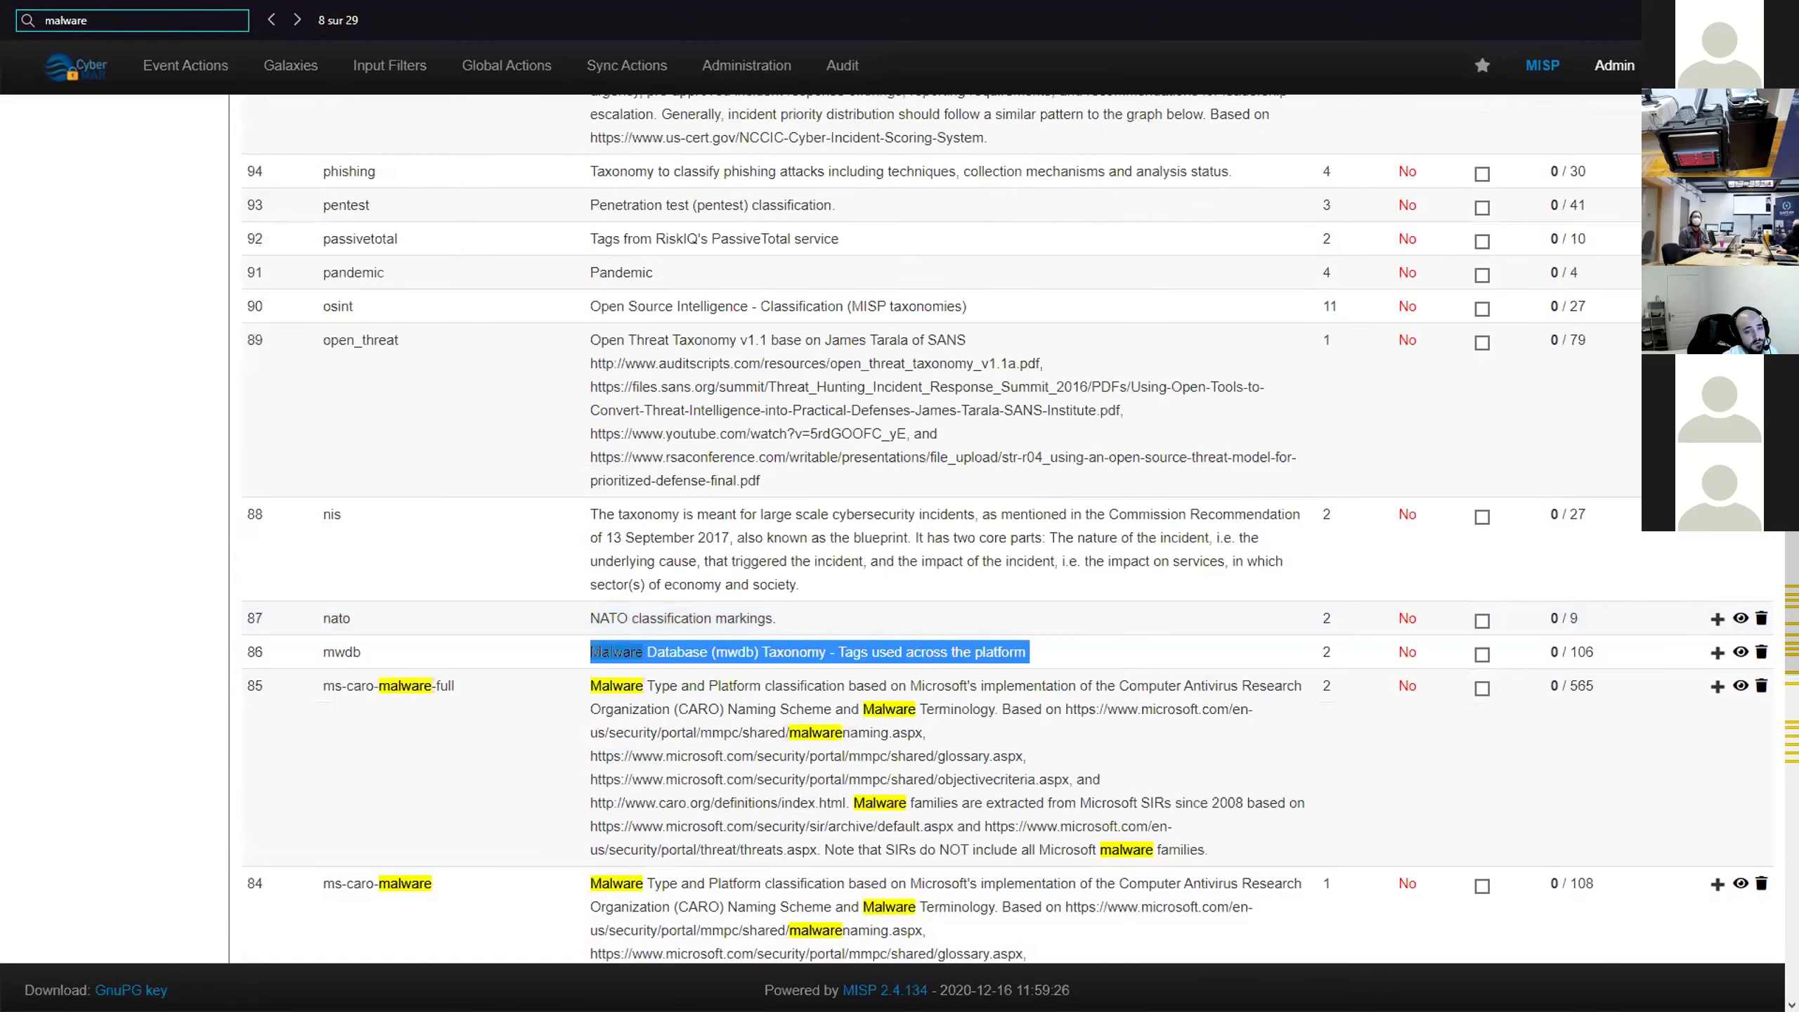